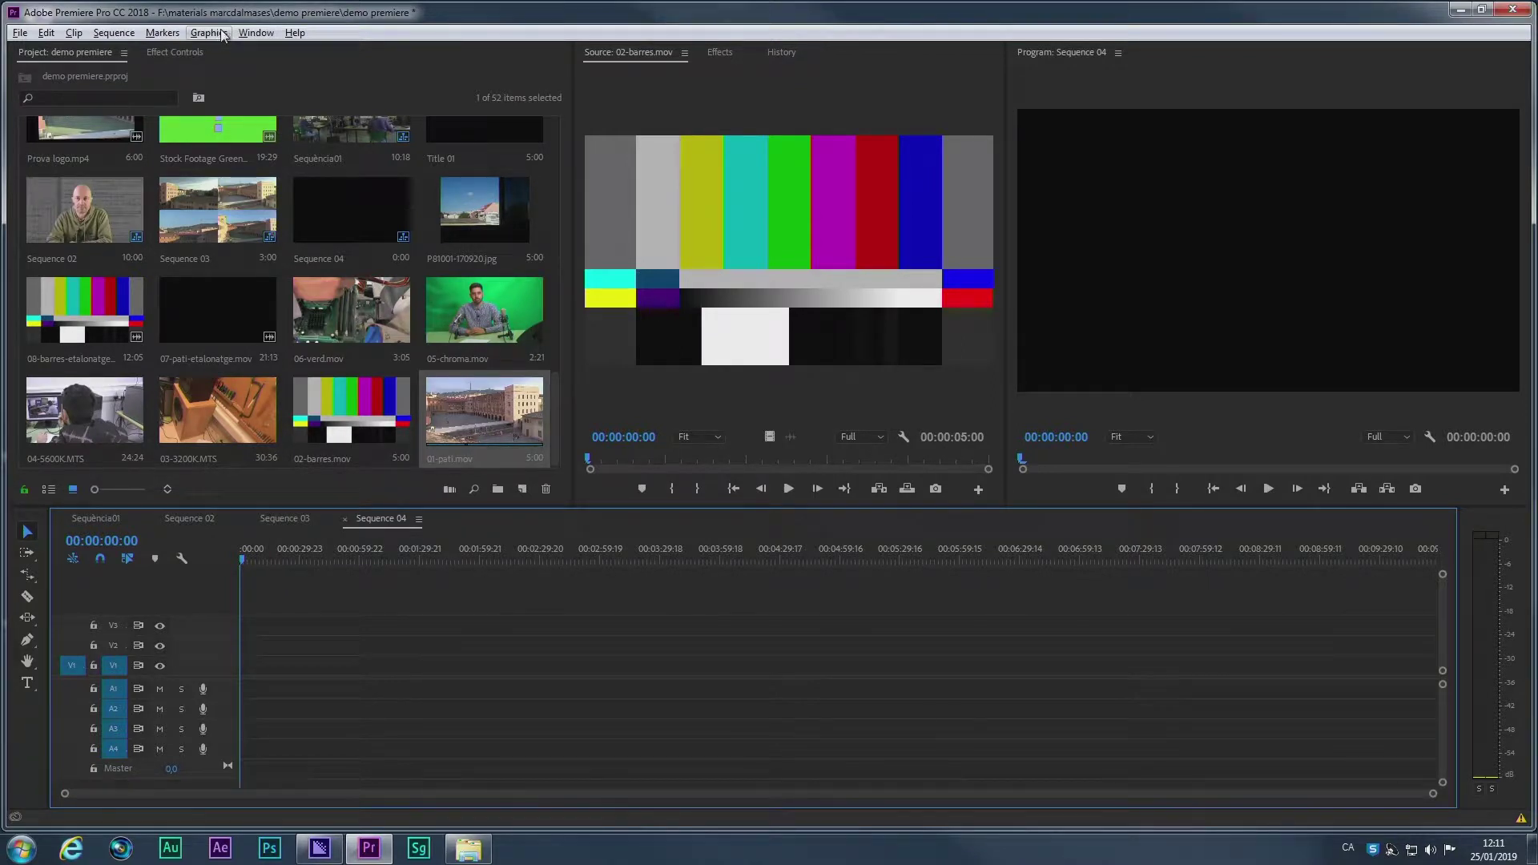
Step: Display the Lumetri Scopes and select the 02-barres.mov color bars clip in the project
click(249, 38)
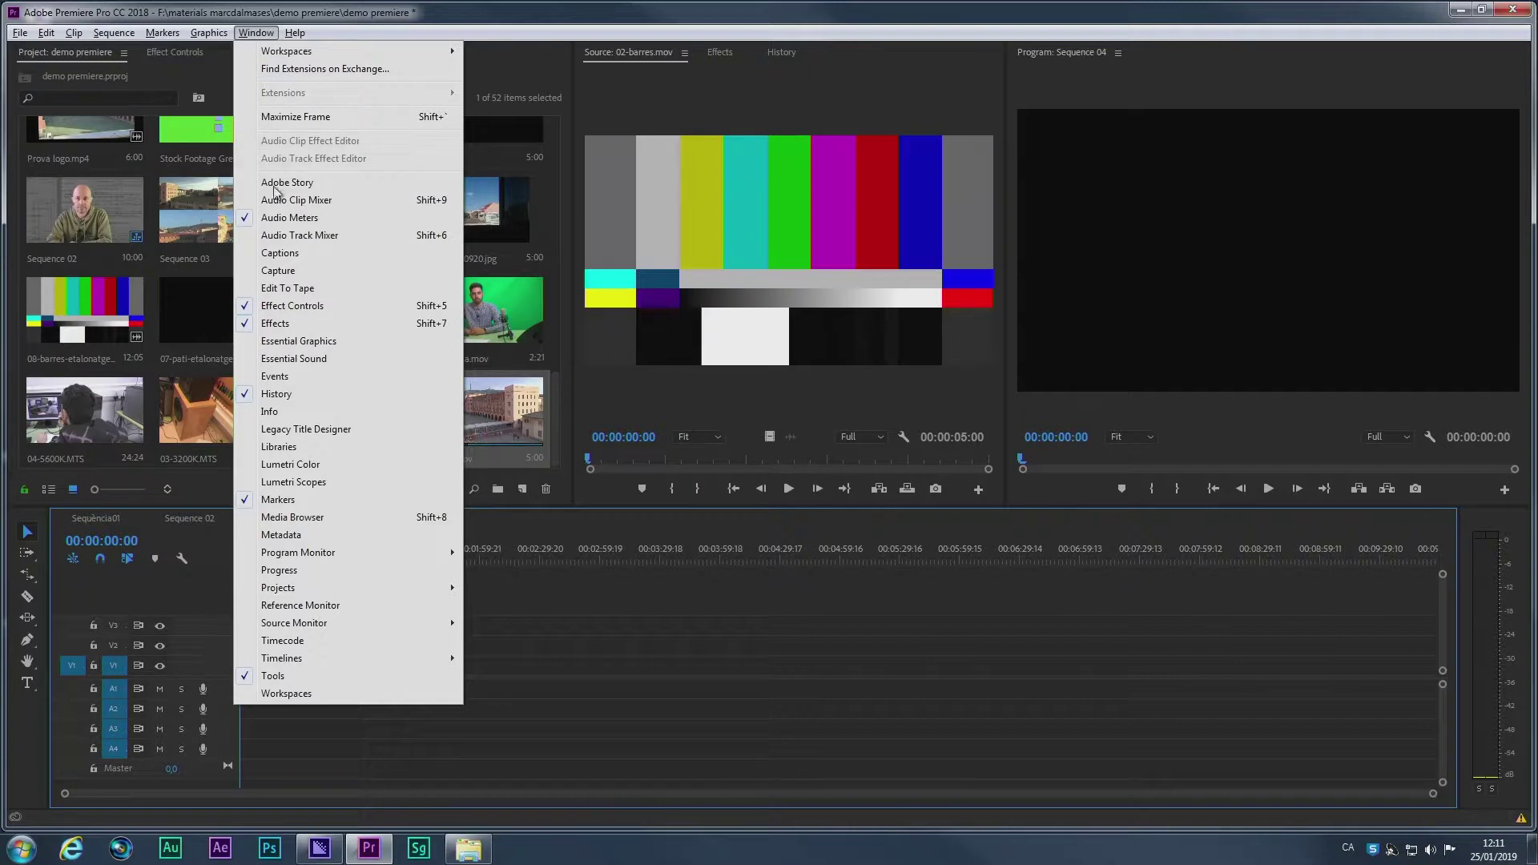
click(292, 482)
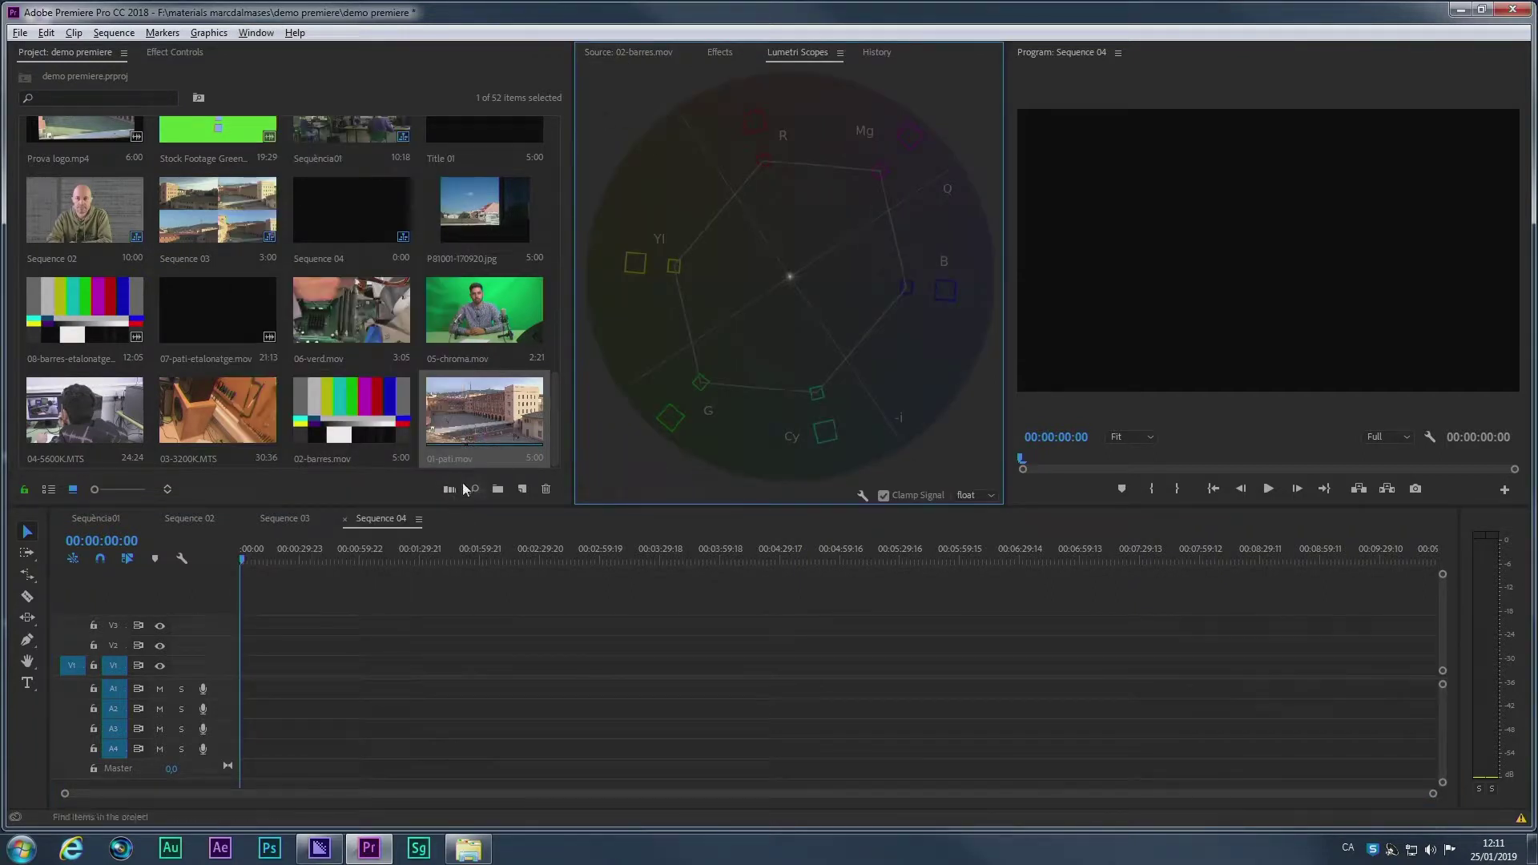
click(337, 408)
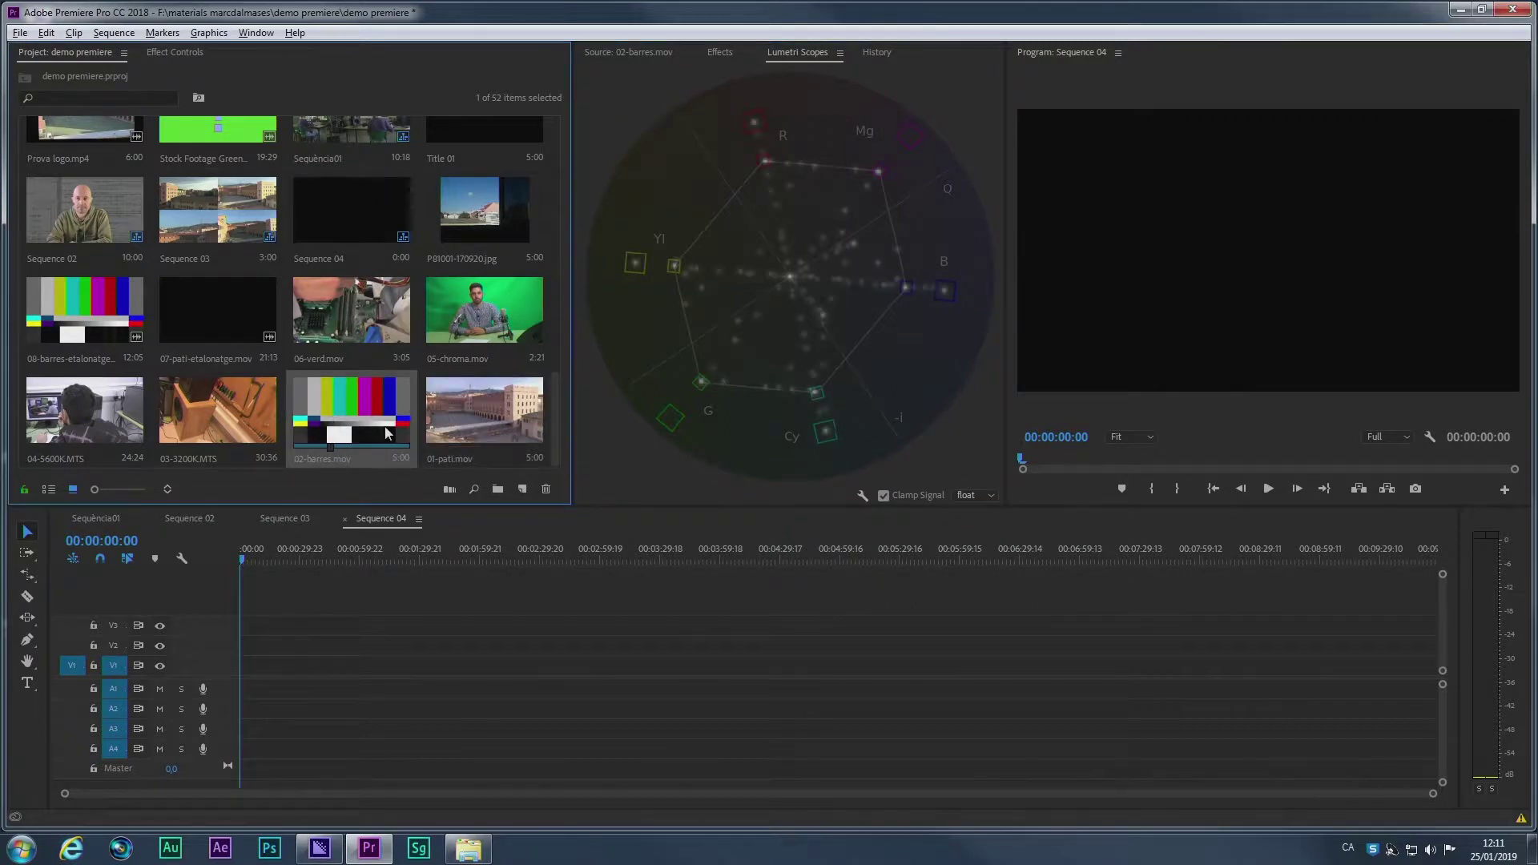
Step: Place 01-pati.mov on V1, changing the sequence settings to match it, and add 02-barres.mov directly after it
drag(485, 415, 242, 683)
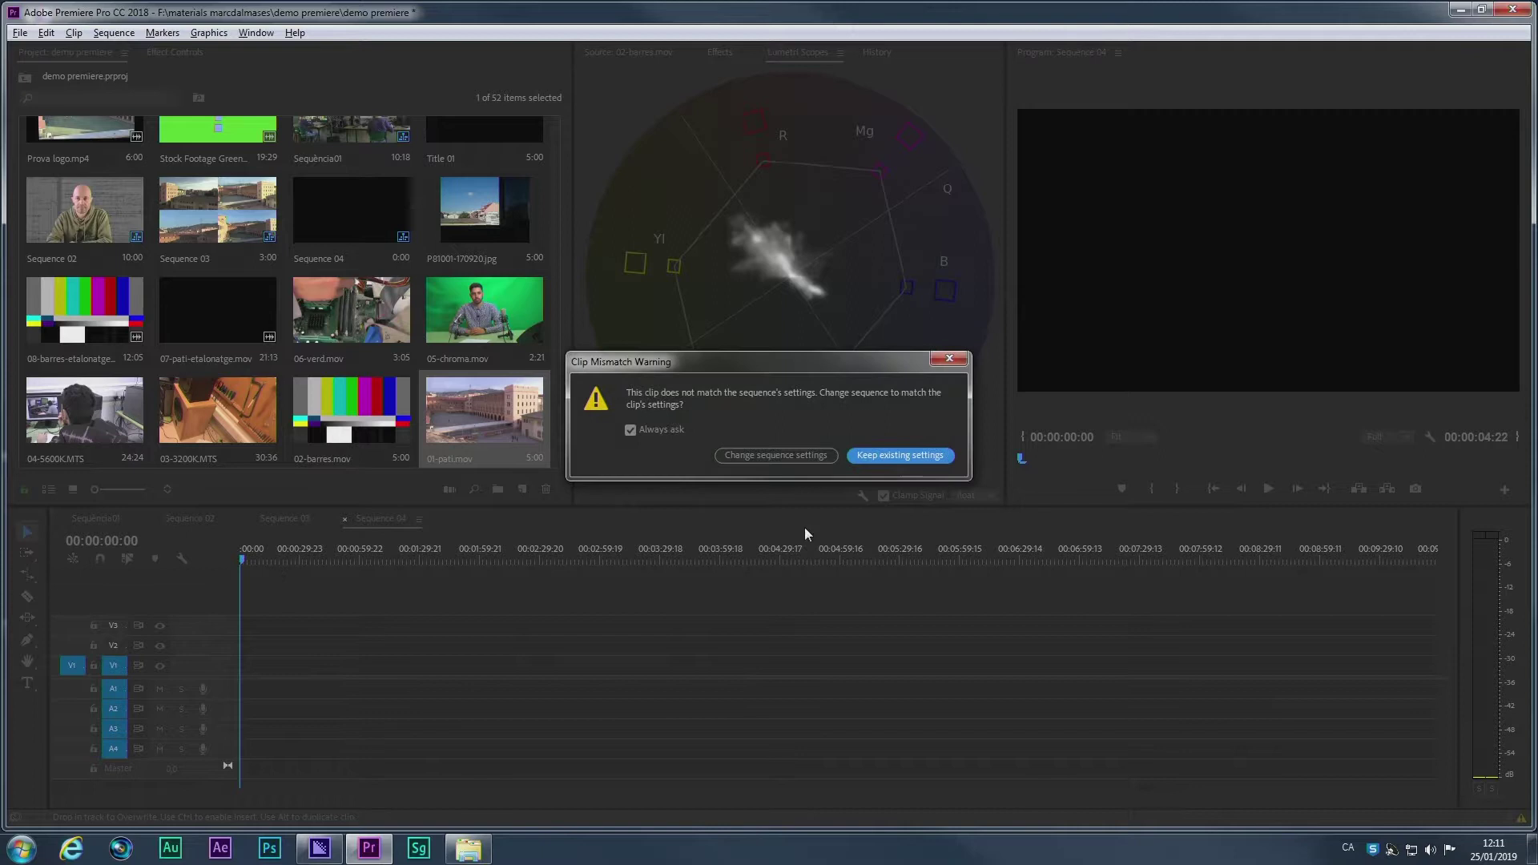
click(763, 463)
drag(365, 417, 253, 663)
mouse_move(245, 561)
mouse_down()
mouse_move(274, 561)
mouse_move(242, 561)
mouse_up()
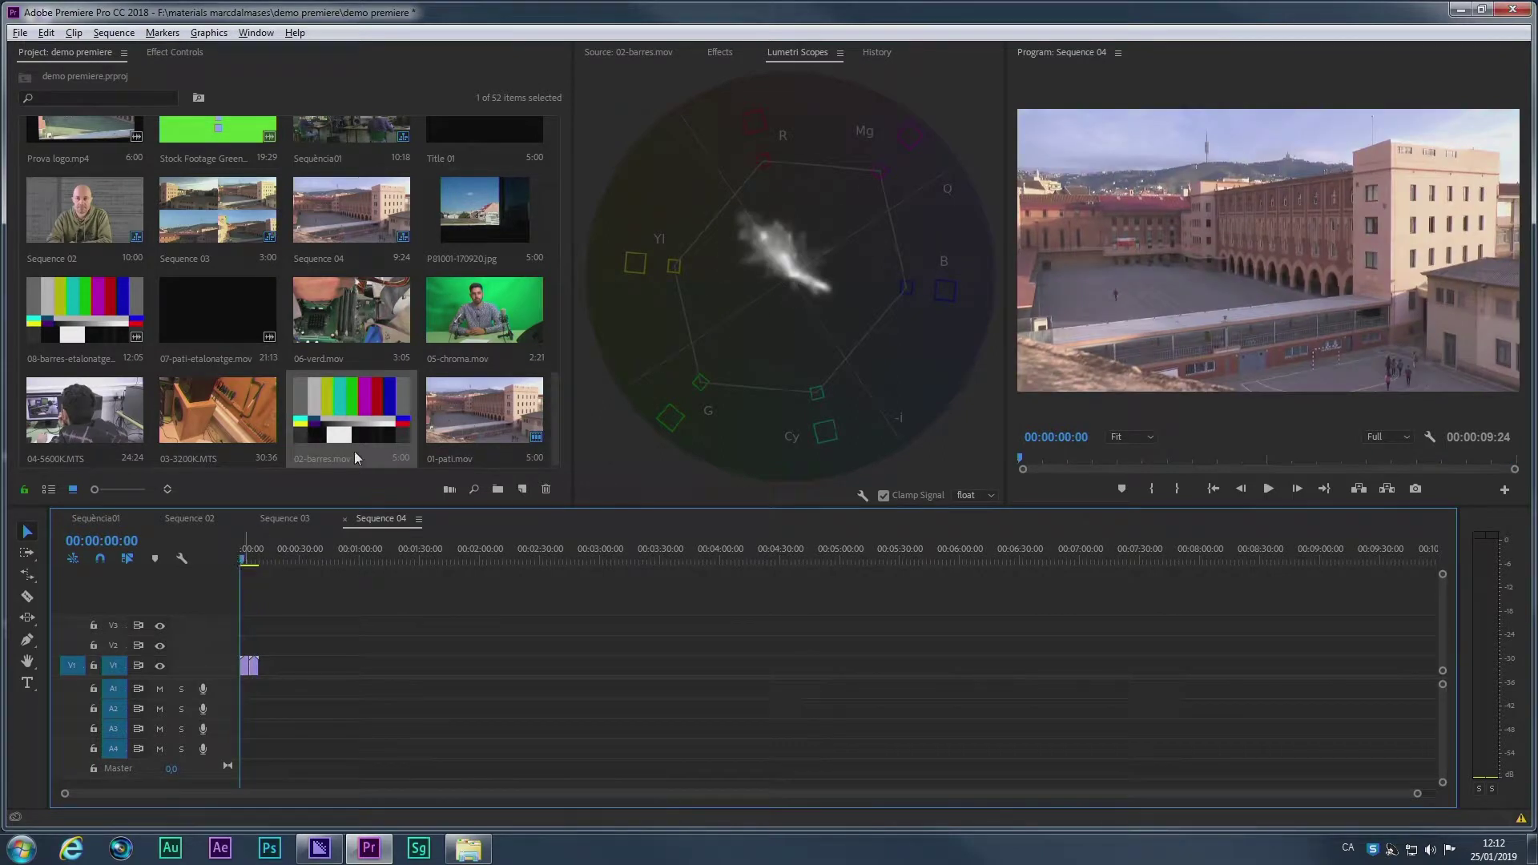
Step: Add the Waveform (Luma) scope beside the vectorscope and resize the scopes and program monitor so both are easy to read
click(951, 75)
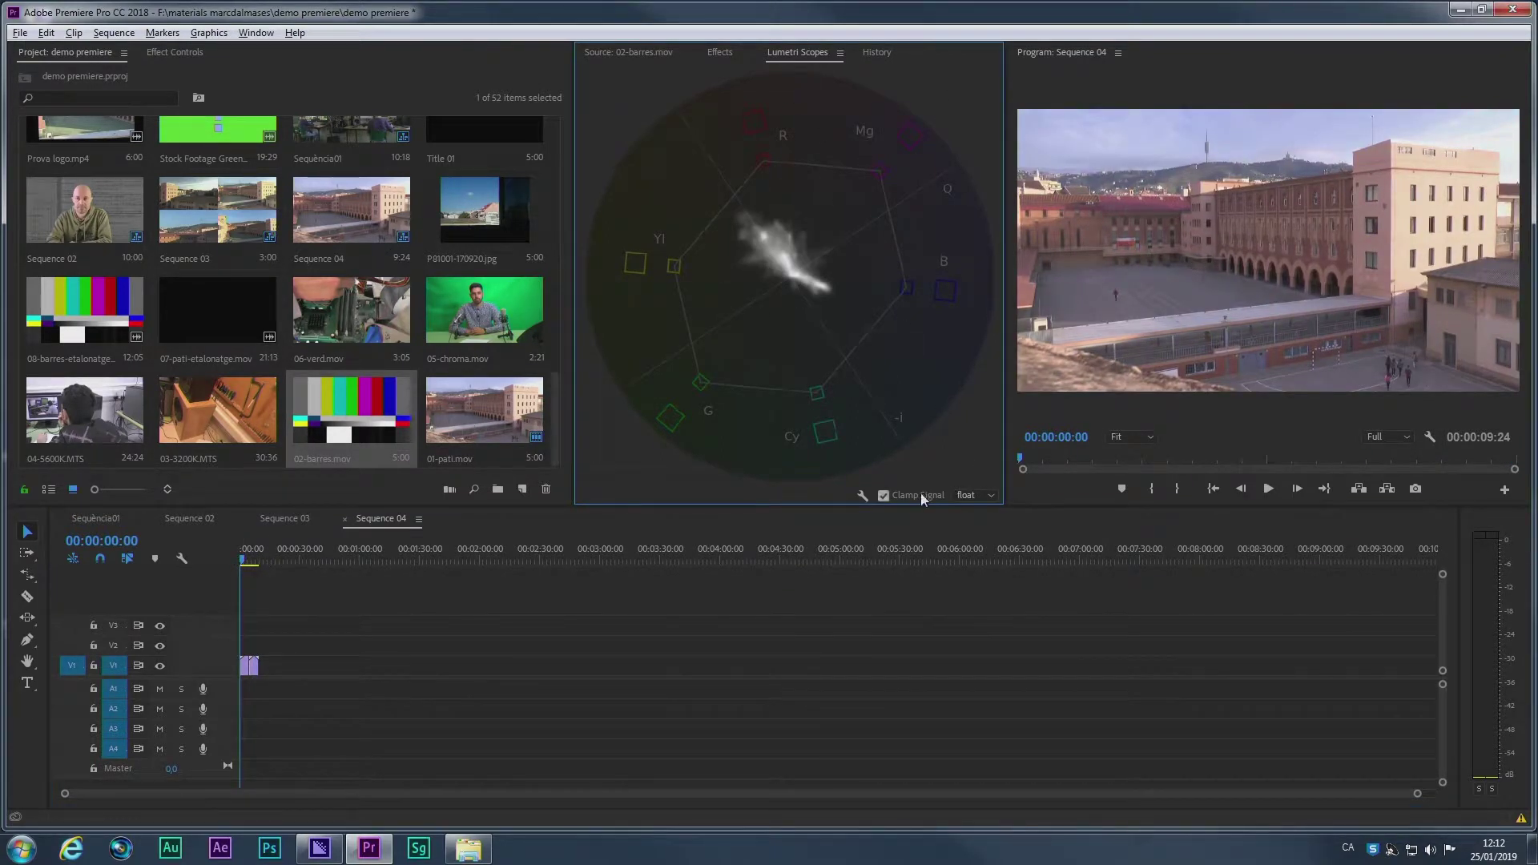
click(861, 497)
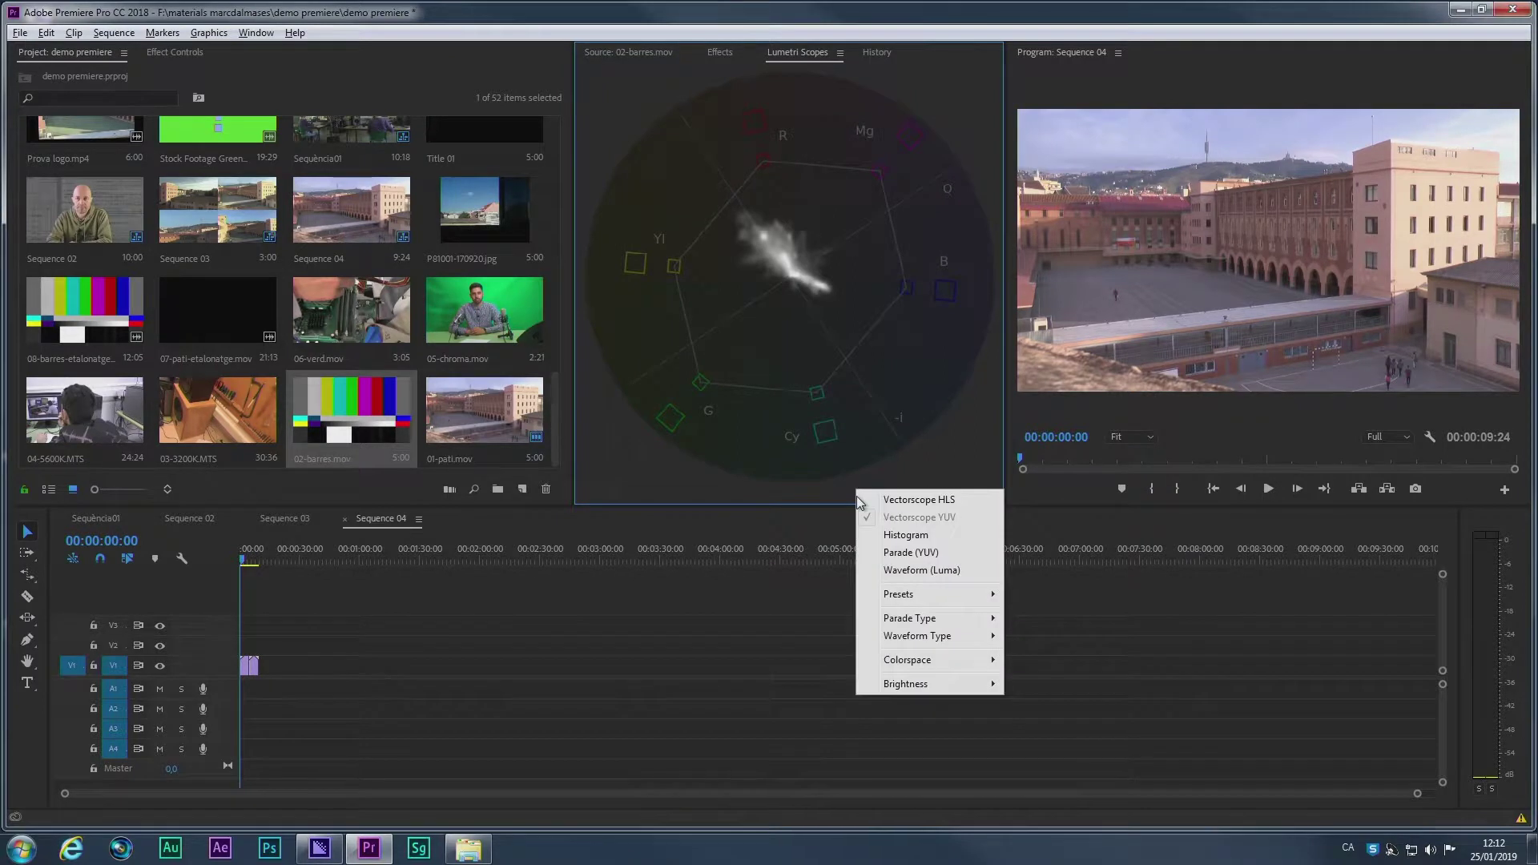
click(901, 571)
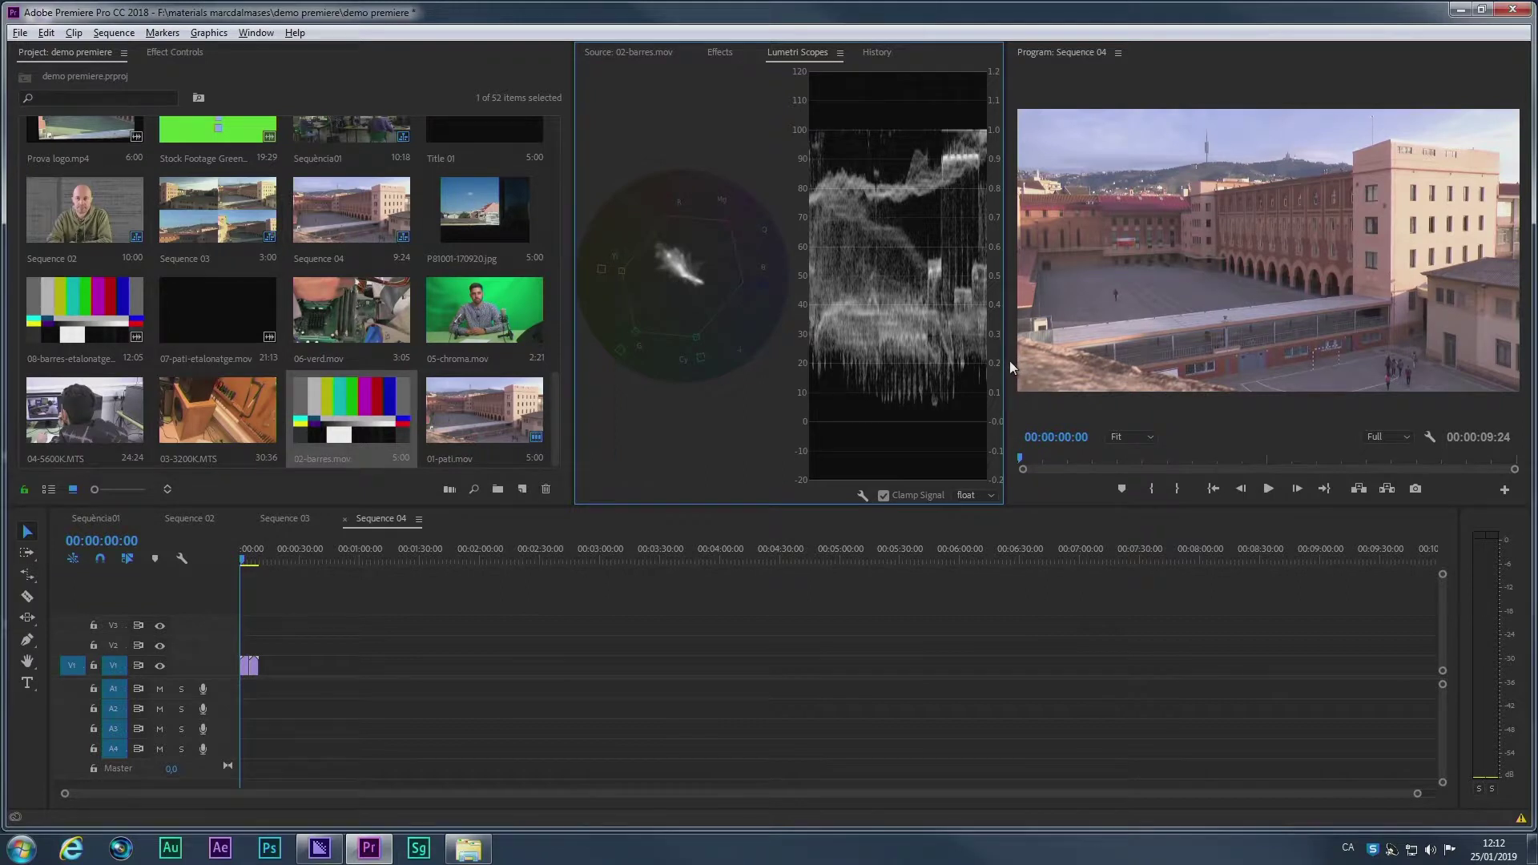
drag(1005, 362, 1200, 362)
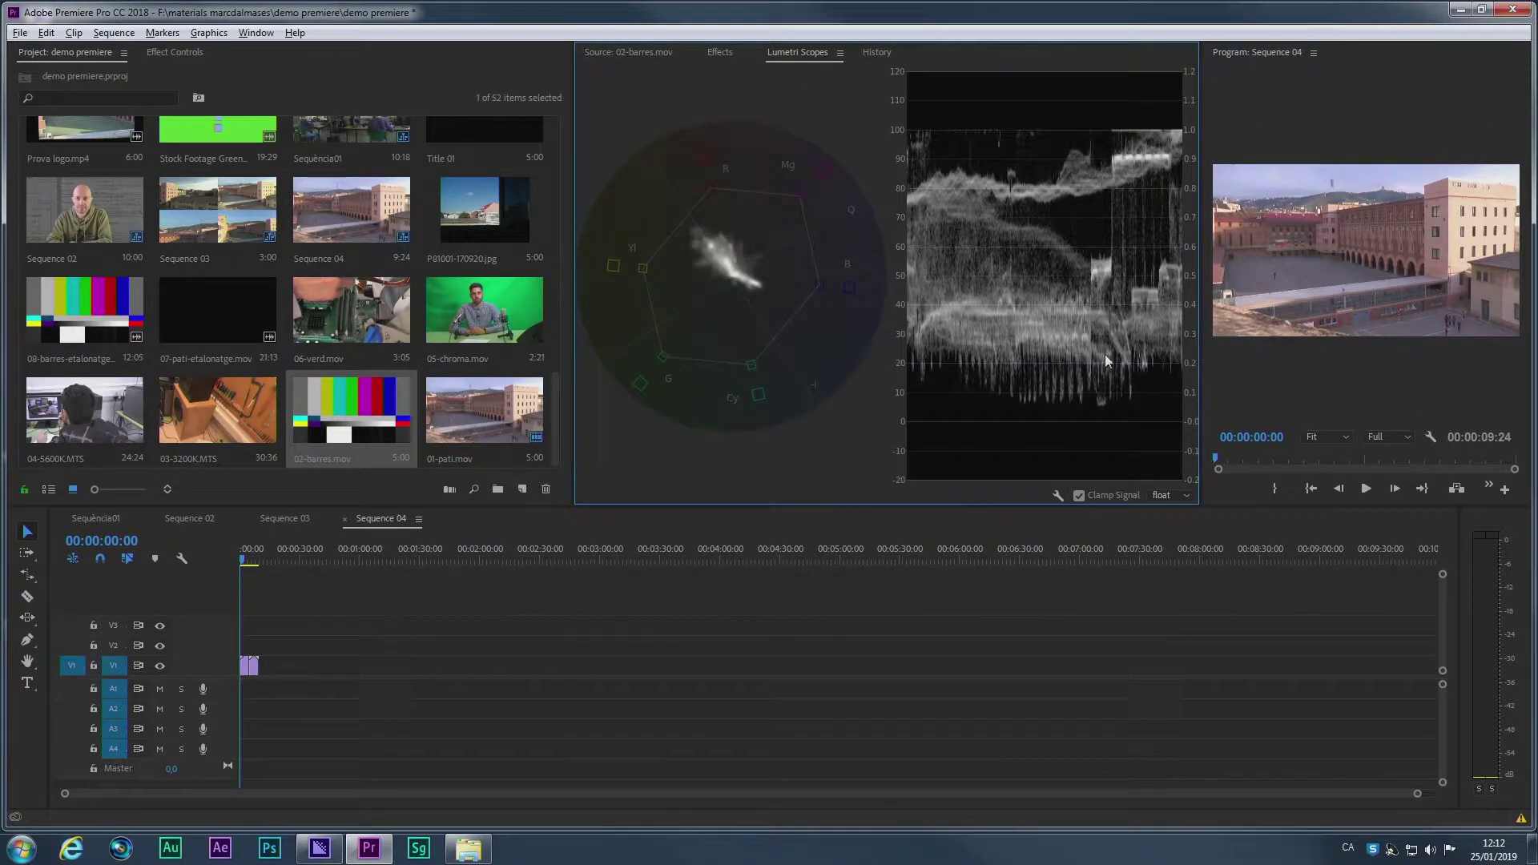
drag(569, 324, 269, 303)
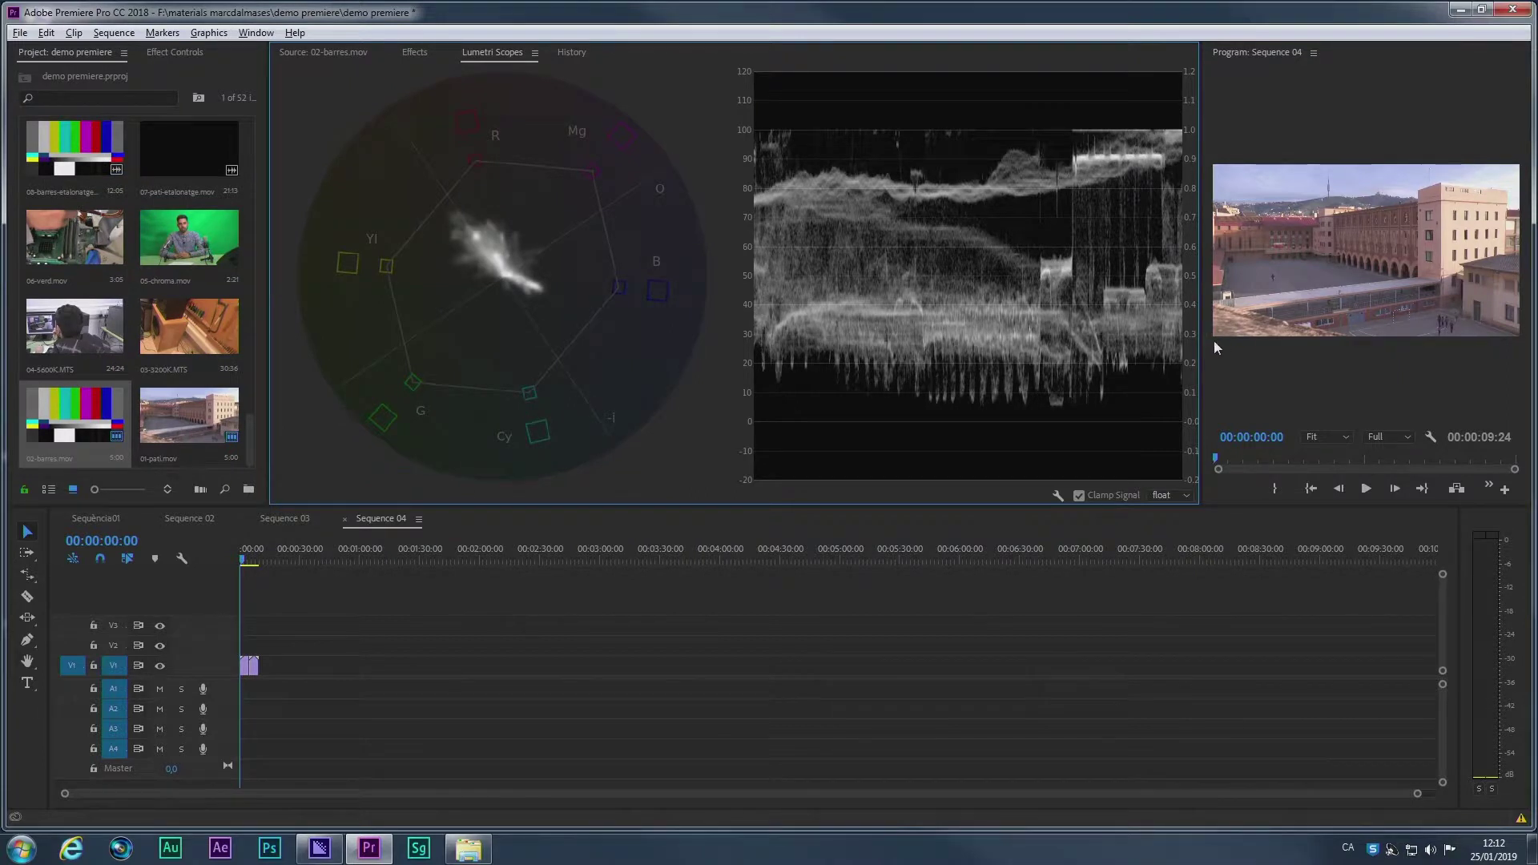
drag(1199, 342, 936, 313)
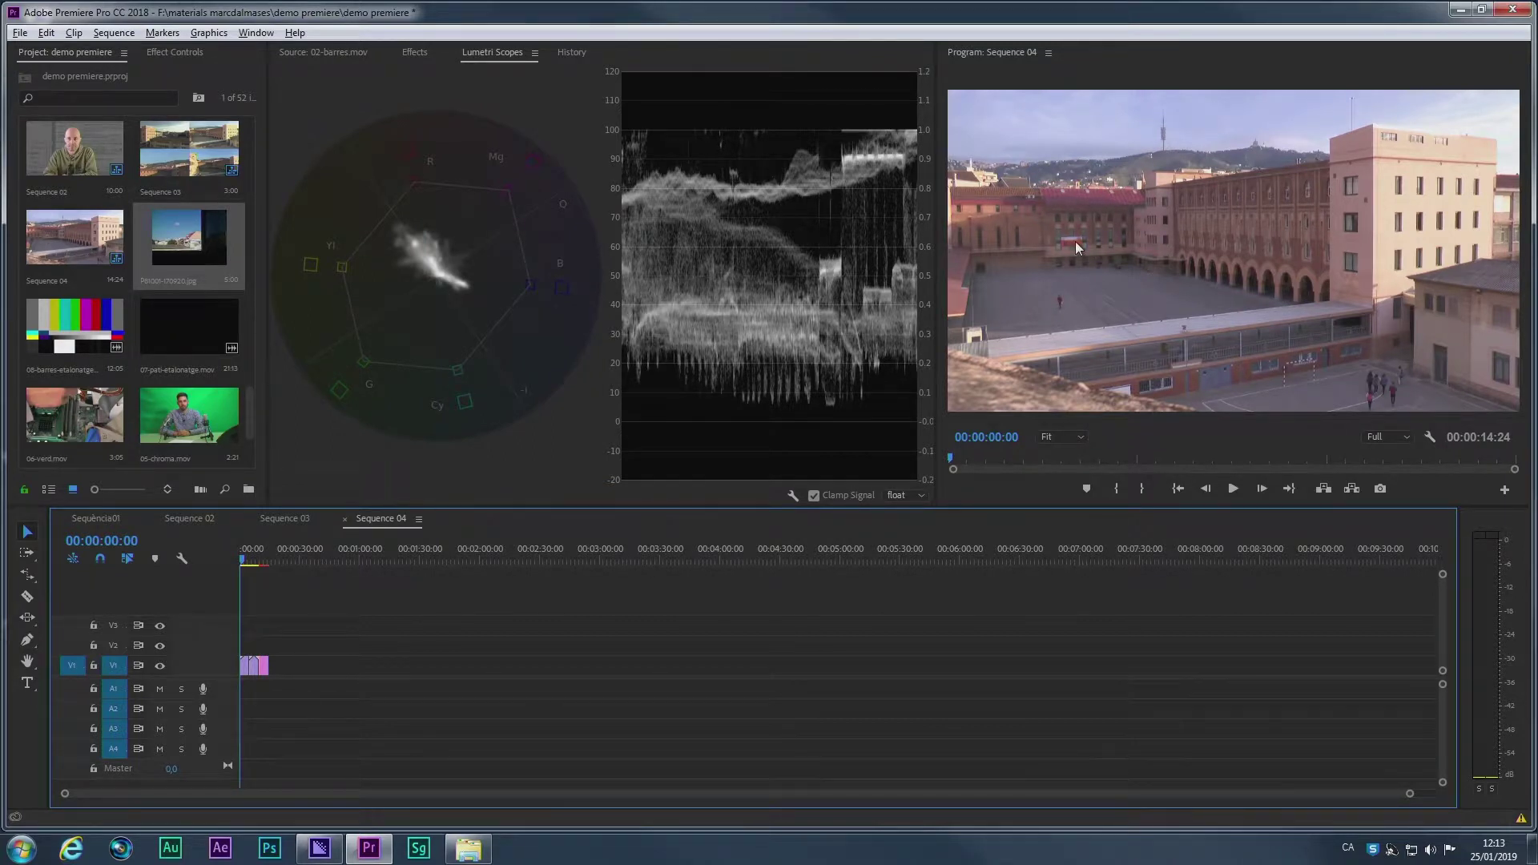
Step: Enlarge the three clips in the timeline and examine the scopes for the still image at several frames
drag(1411, 793, 813, 796)
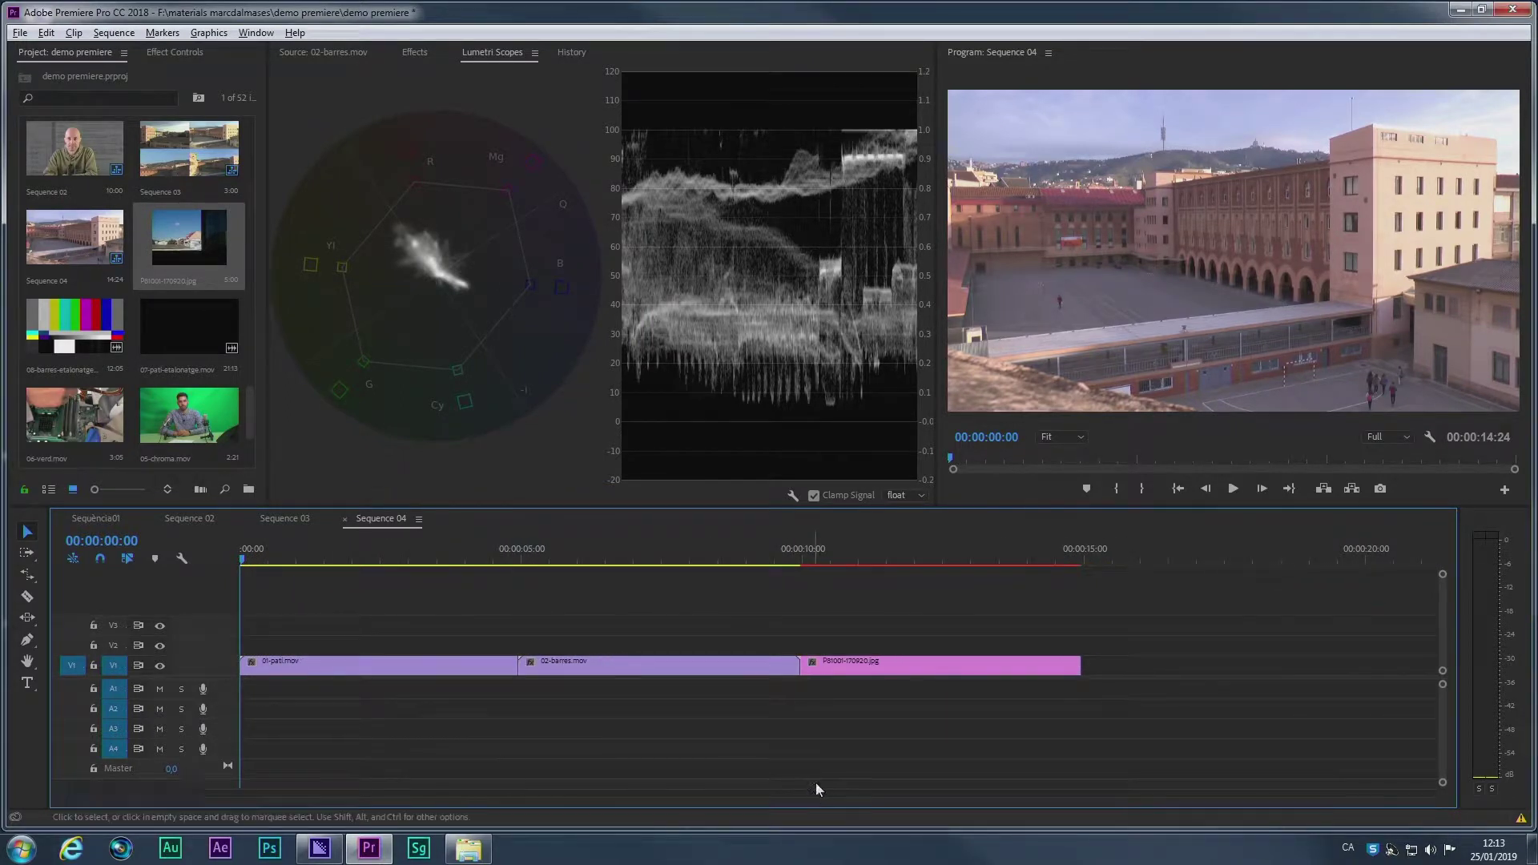
click(353, 671)
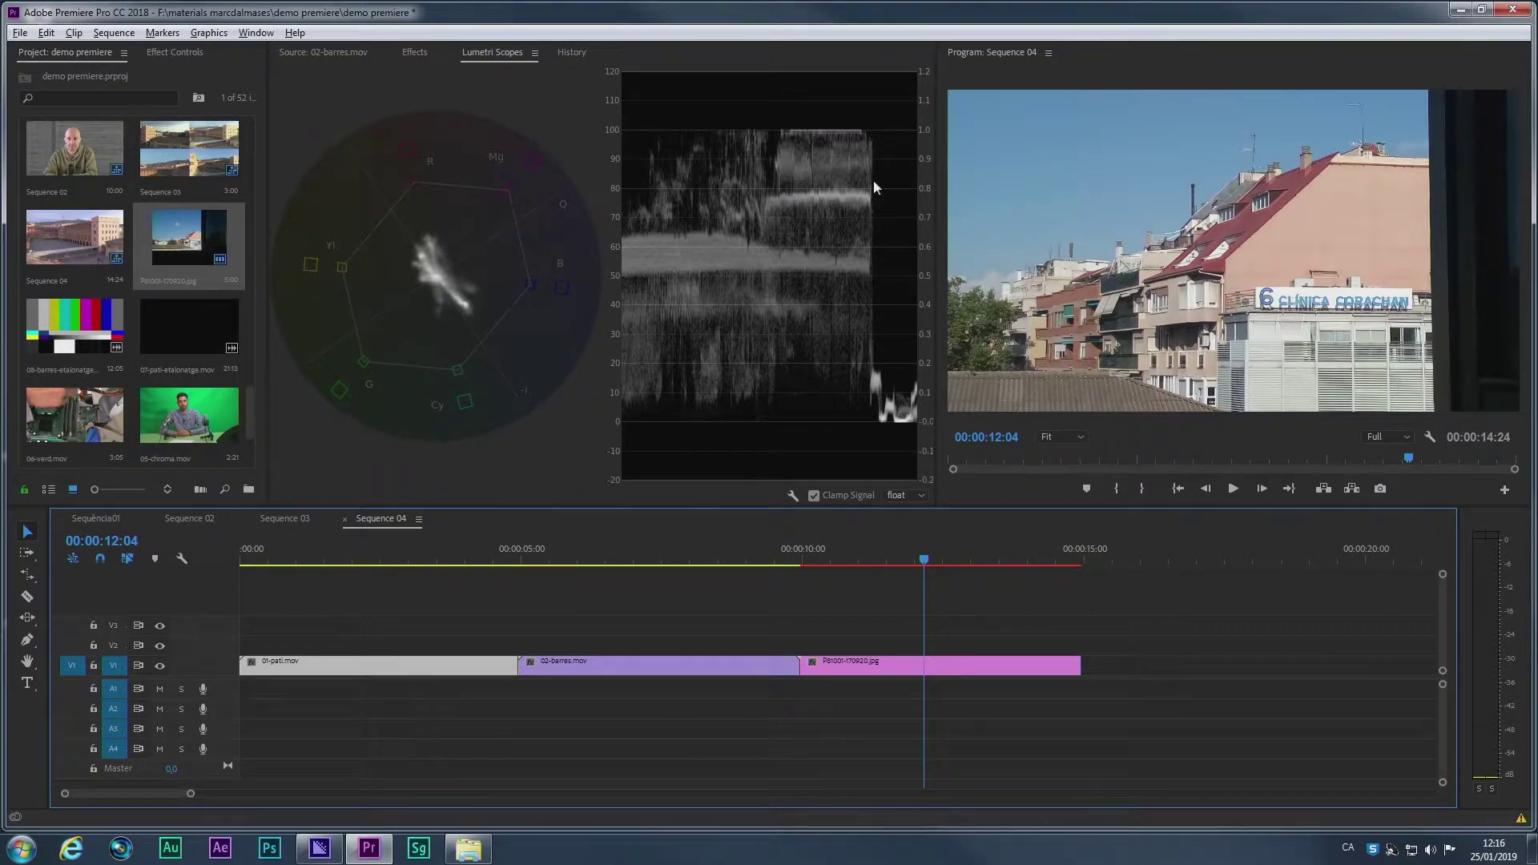
drag(851, 548, 825, 549)
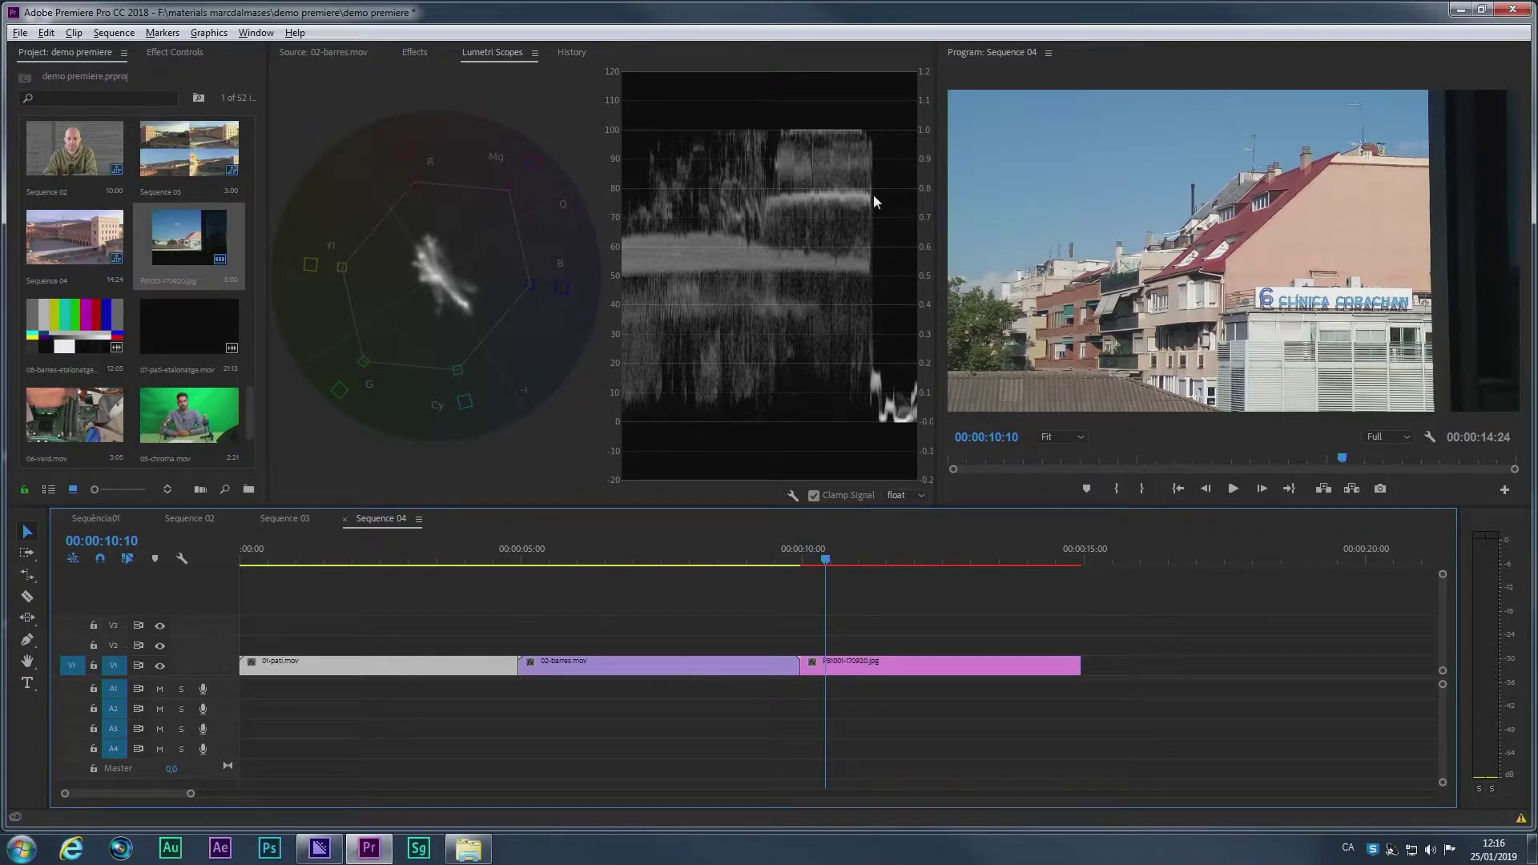
click(854, 552)
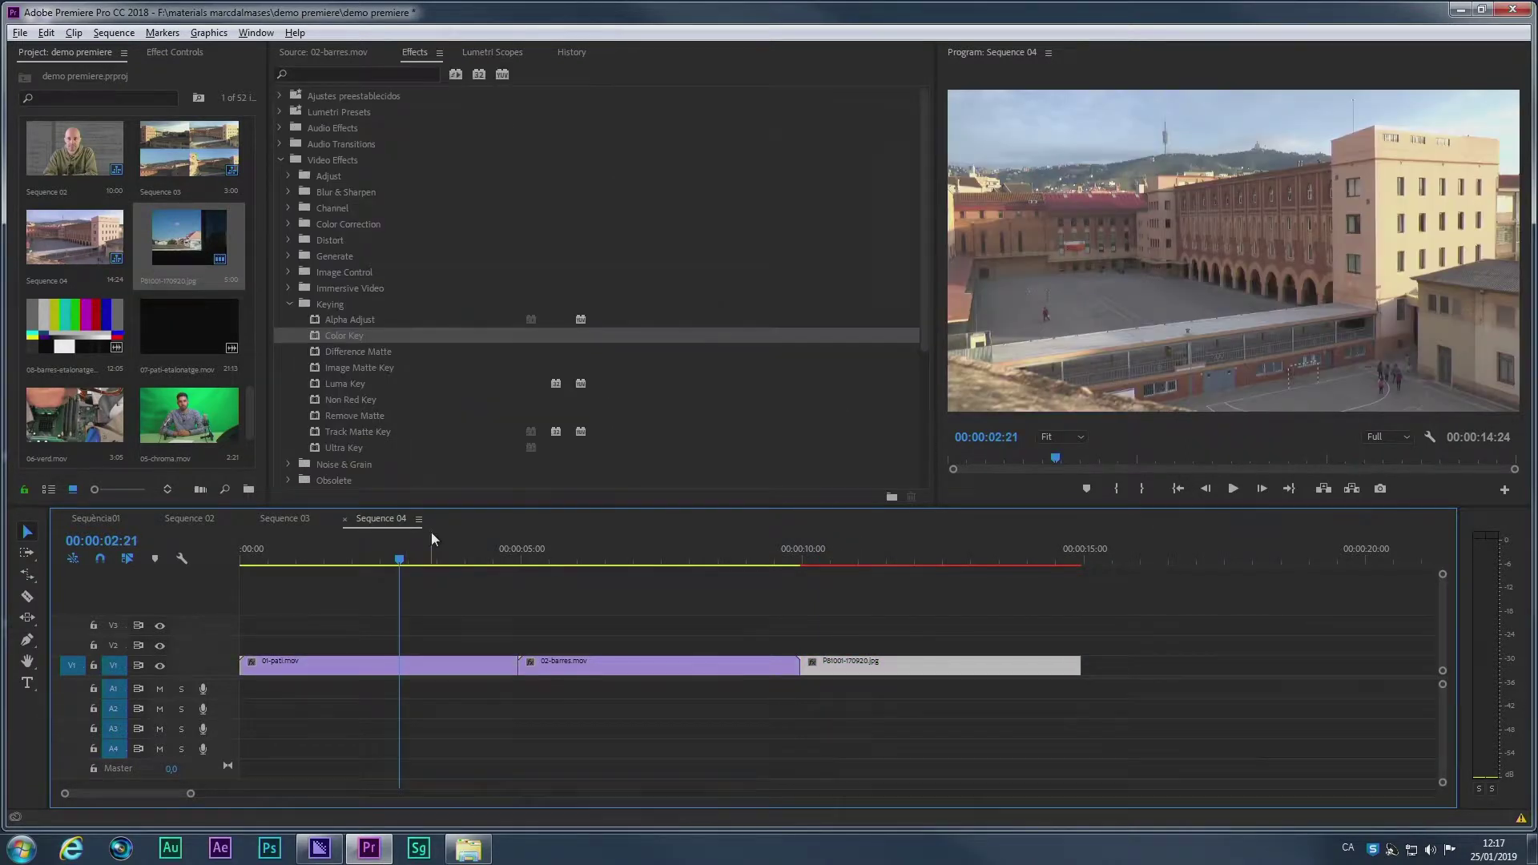
Step: Apply the Brightness & Contrast effect to 01-pati.mov and show its effect controls alongside the Lumetri Scopes
drag(393, 558, 256, 561)
click(304, 669)
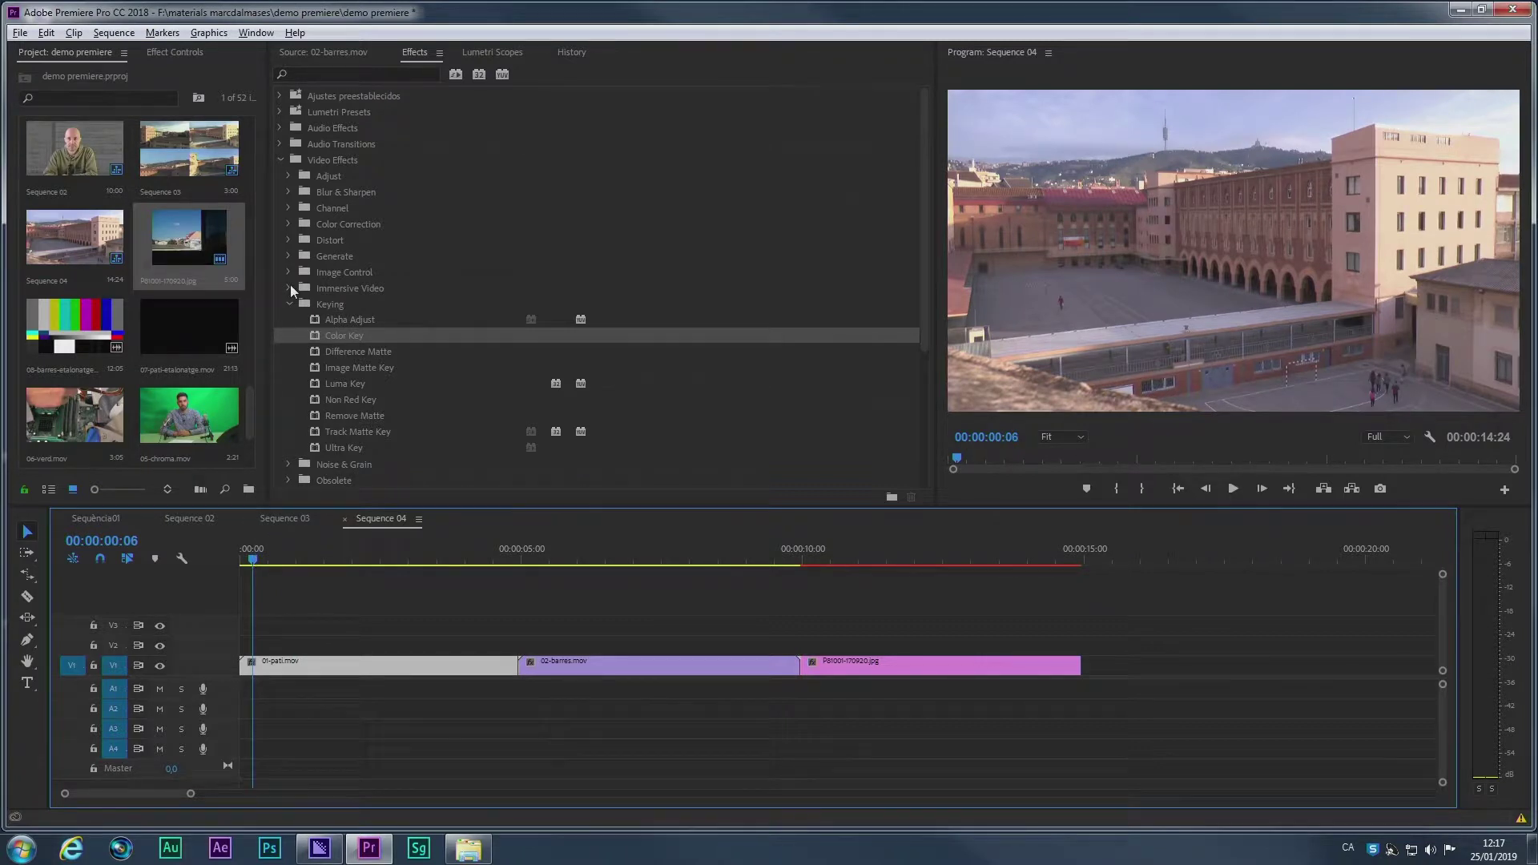
click(288, 224)
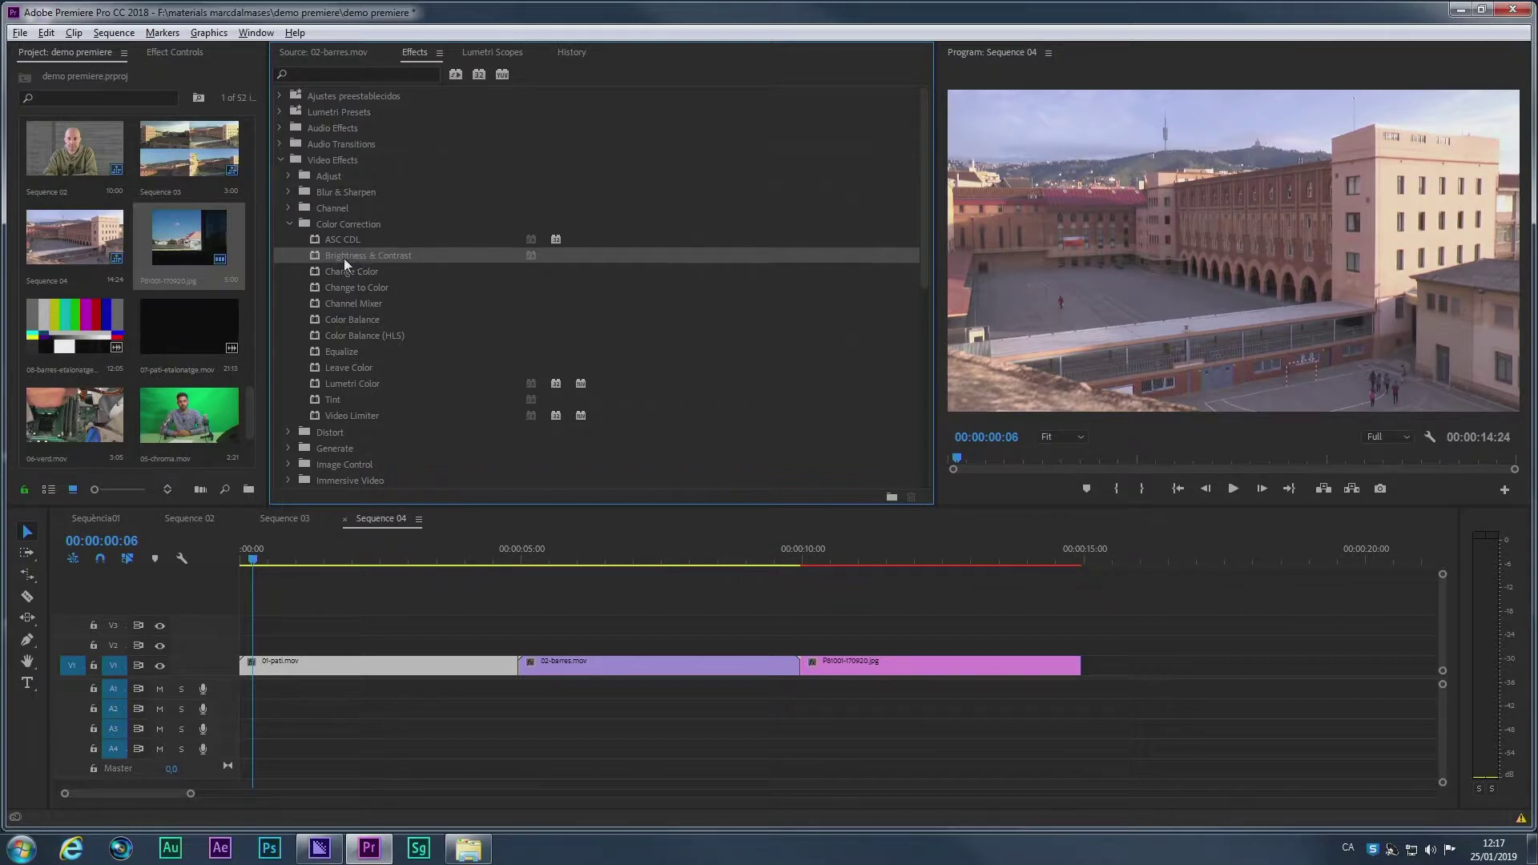
drag(335, 255, 330, 662)
click(168, 53)
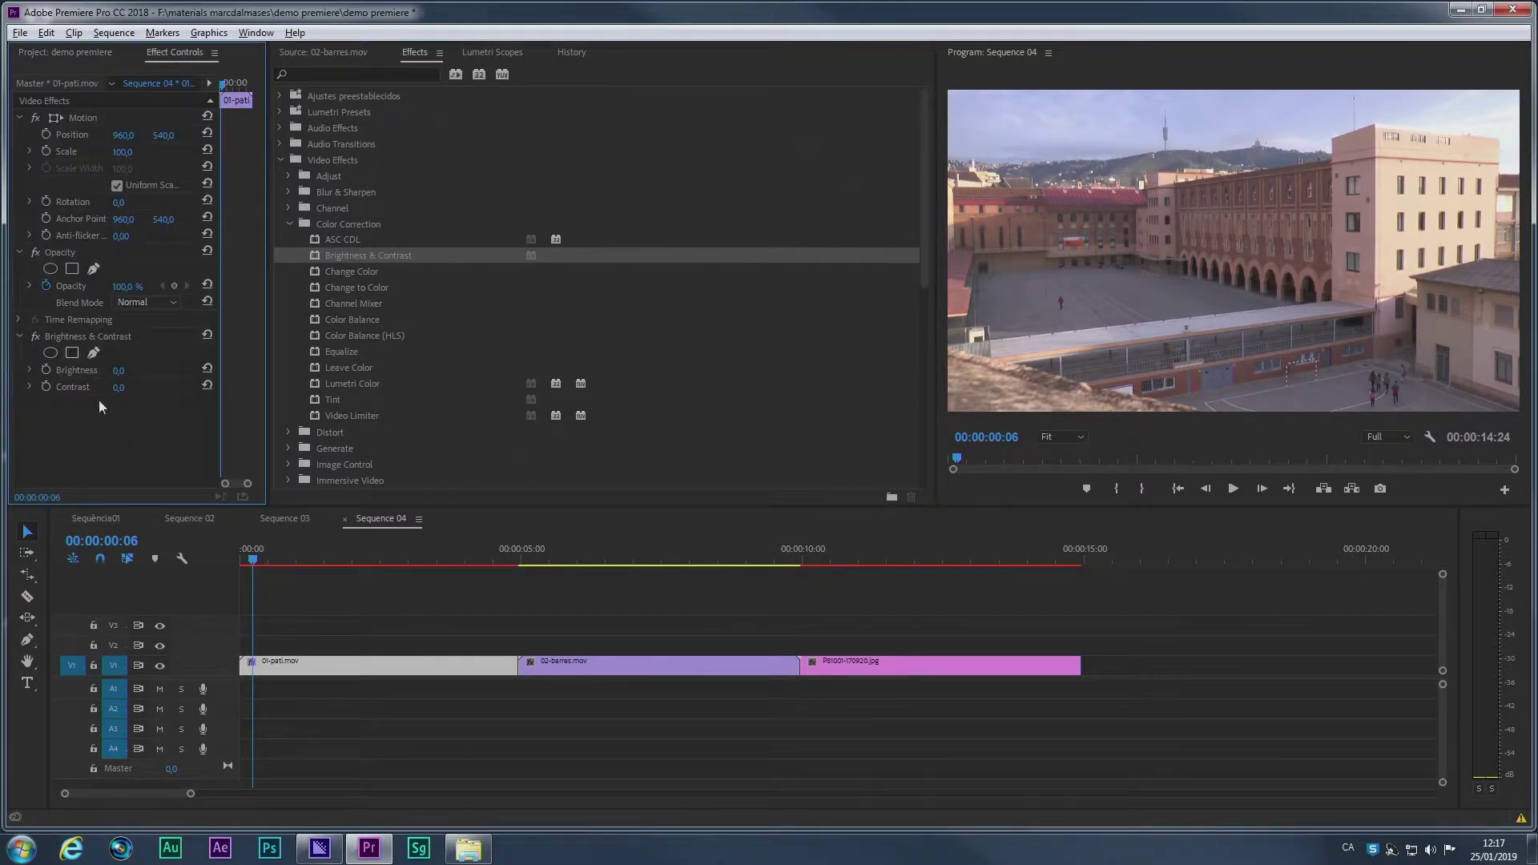
click(487, 53)
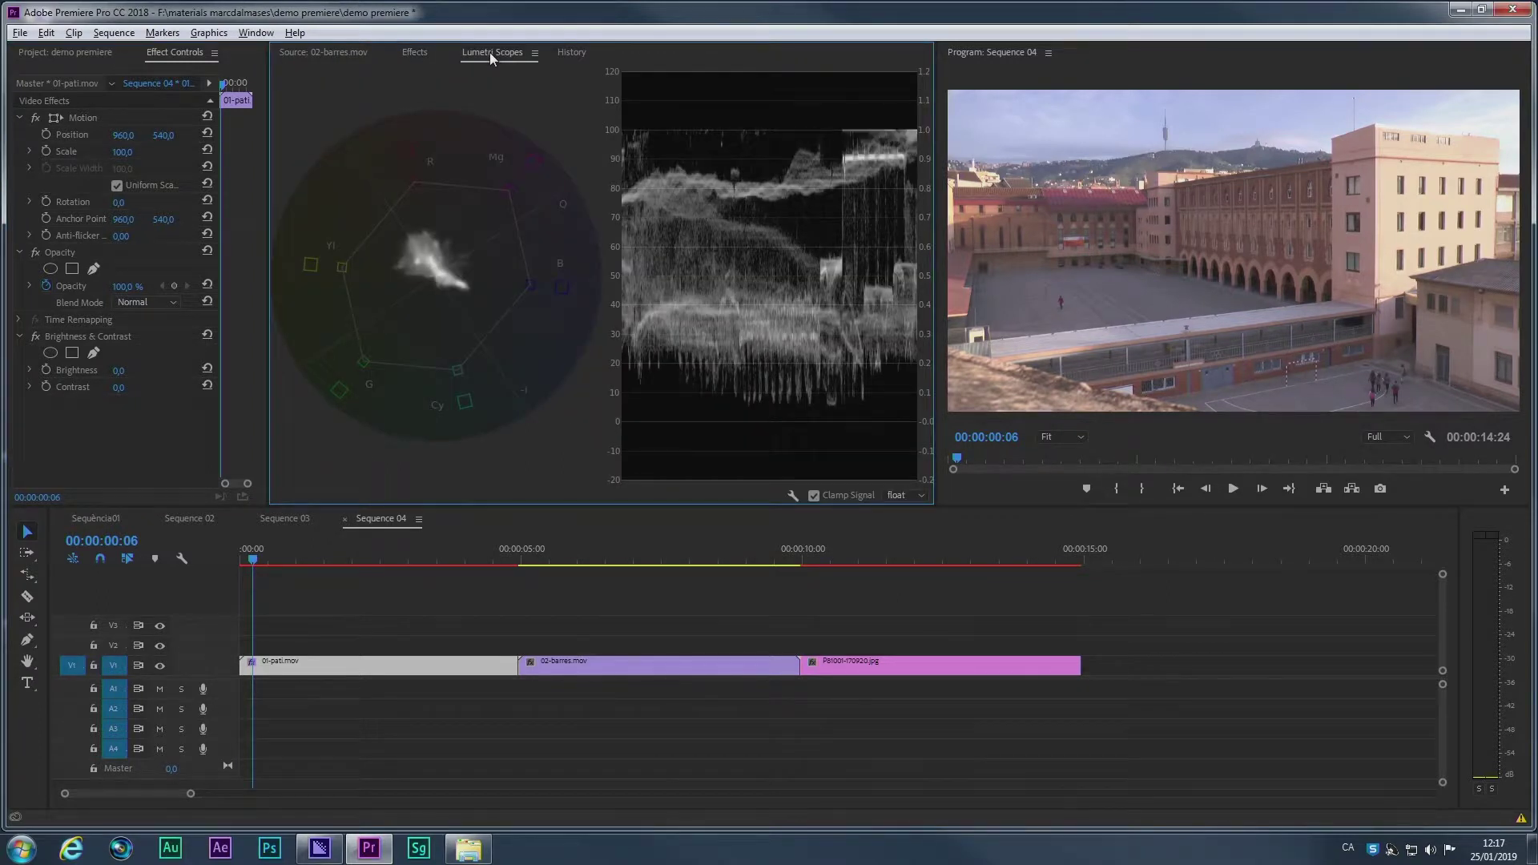
click(383, 660)
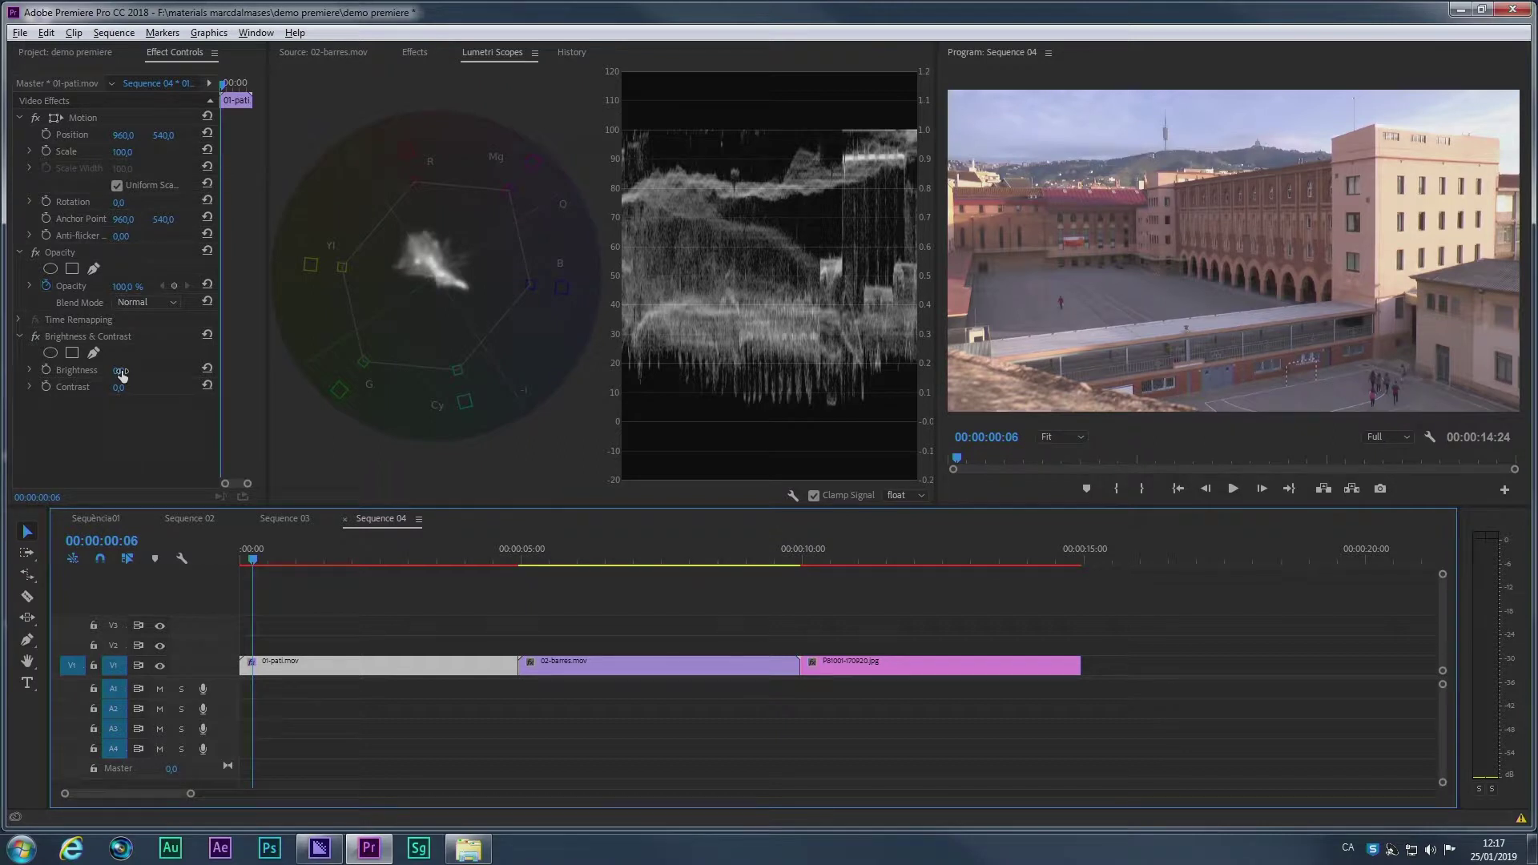
Step: Try brightness values of -9, 52 and -60 and a contrast of -57 on 01-pati.mov, resetting both parameters
mouse_move(122, 377)
mouse_down()
mouse_move(149, 377)
mouse_move(120, 377)
mouse_up()
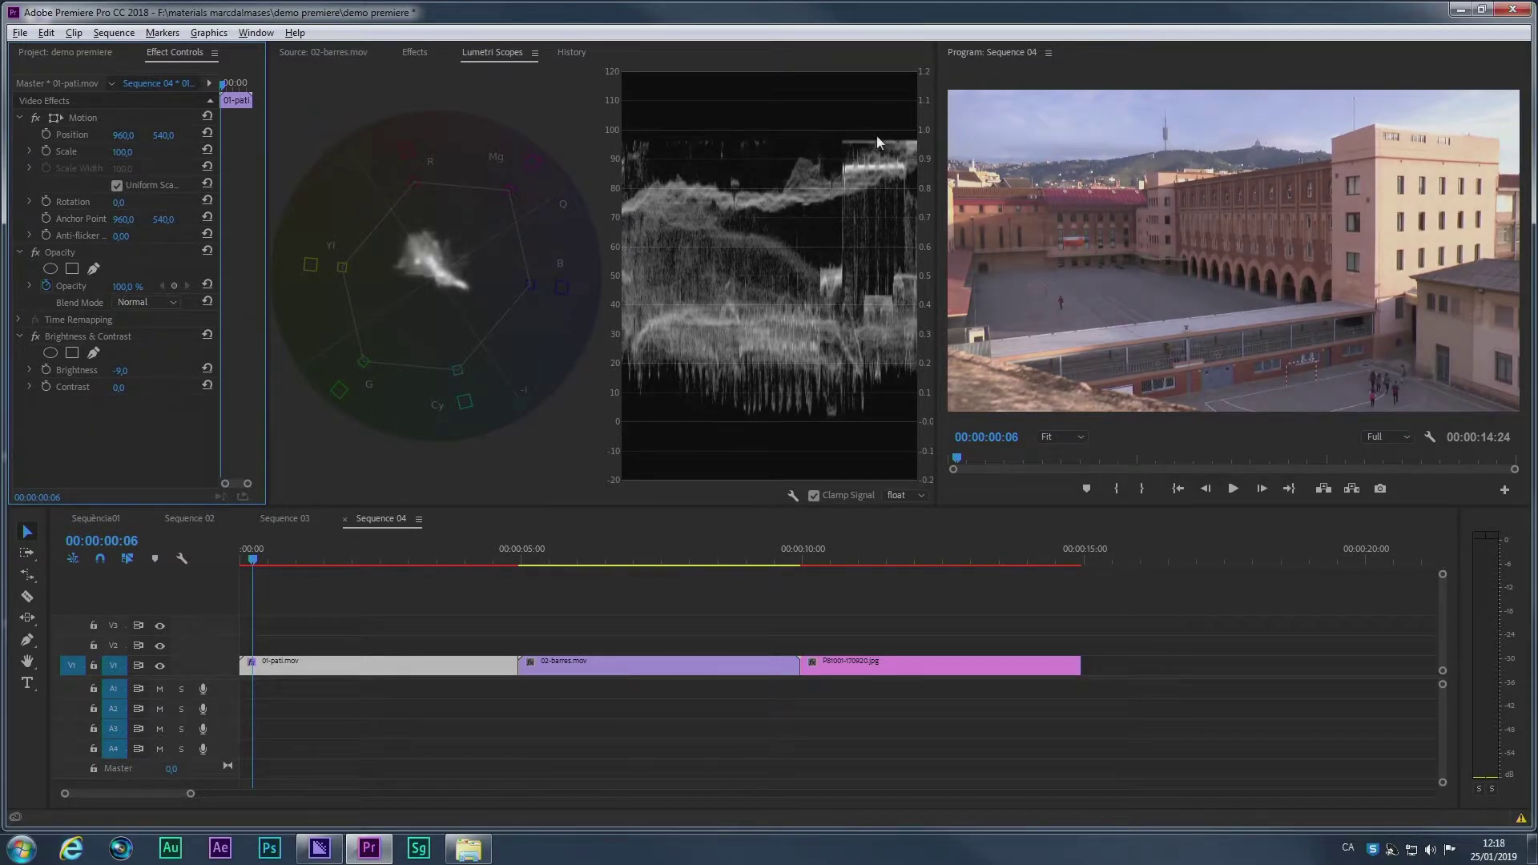
drag(120, 376, 169, 377)
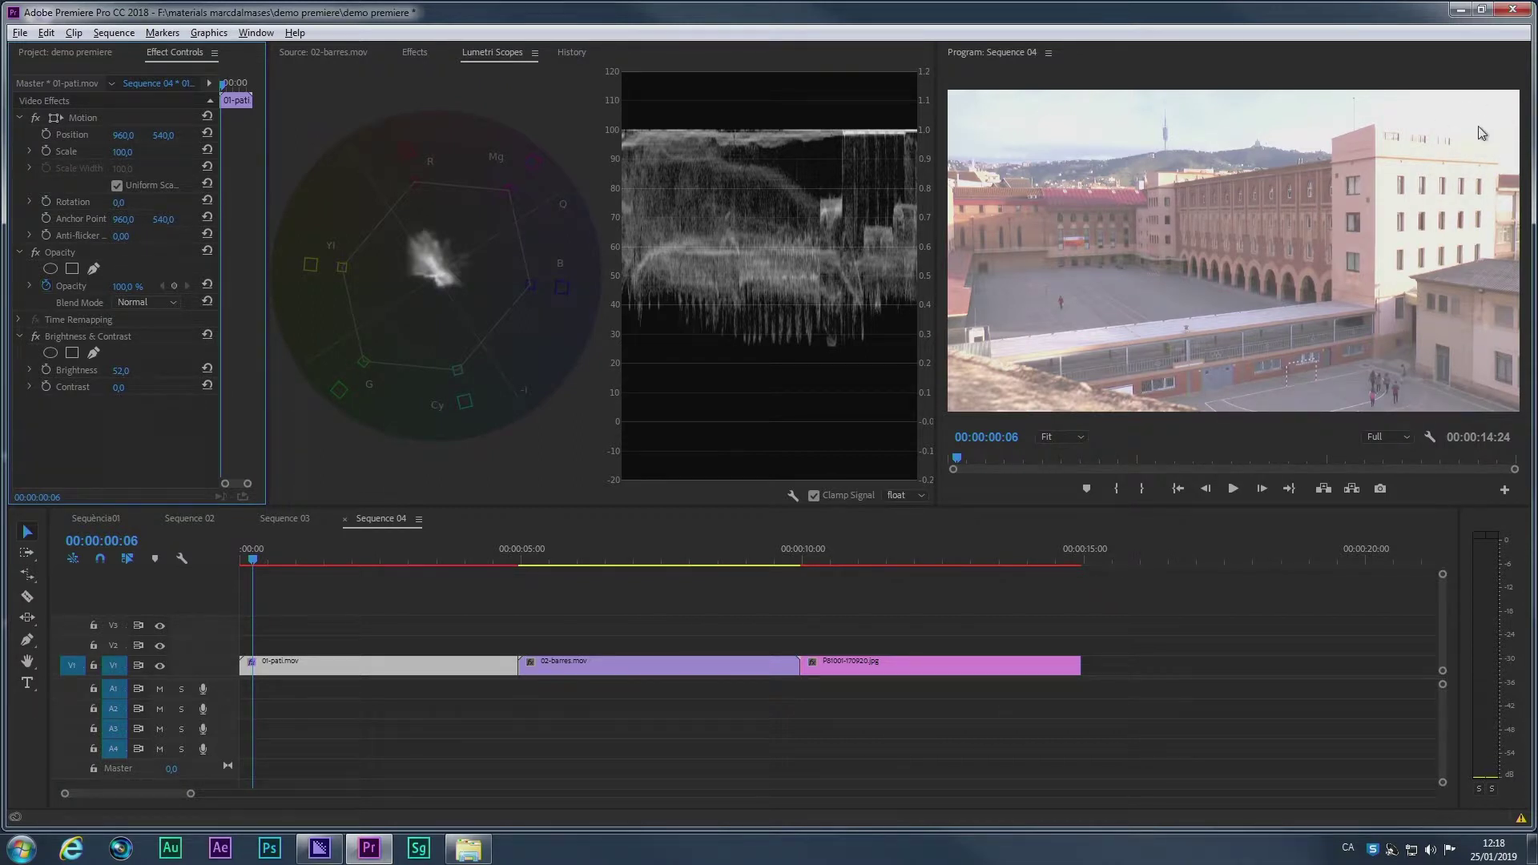
drag(121, 372, 25, 371)
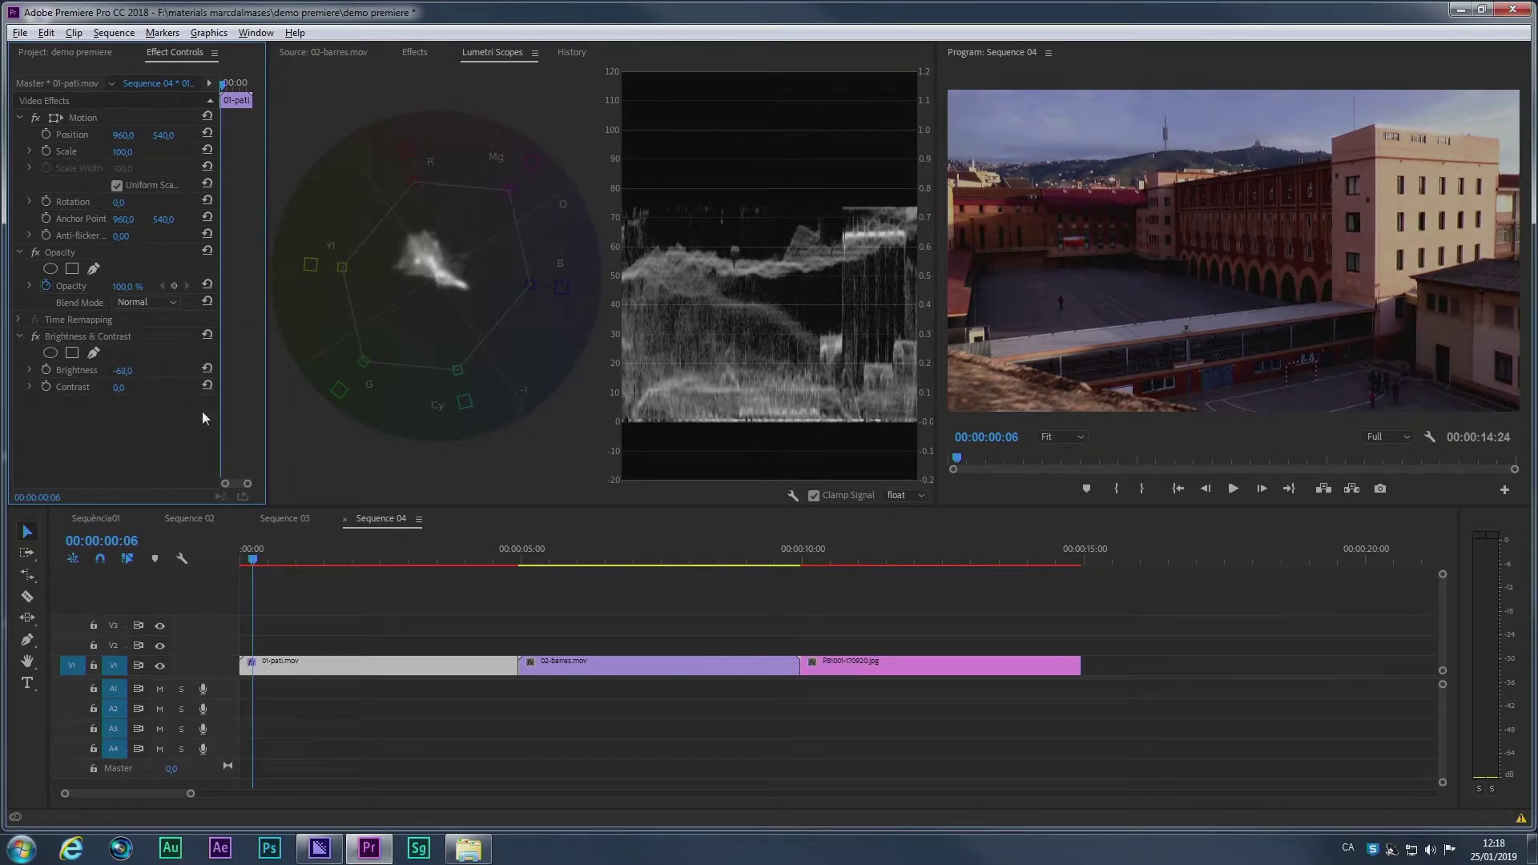
click(208, 368)
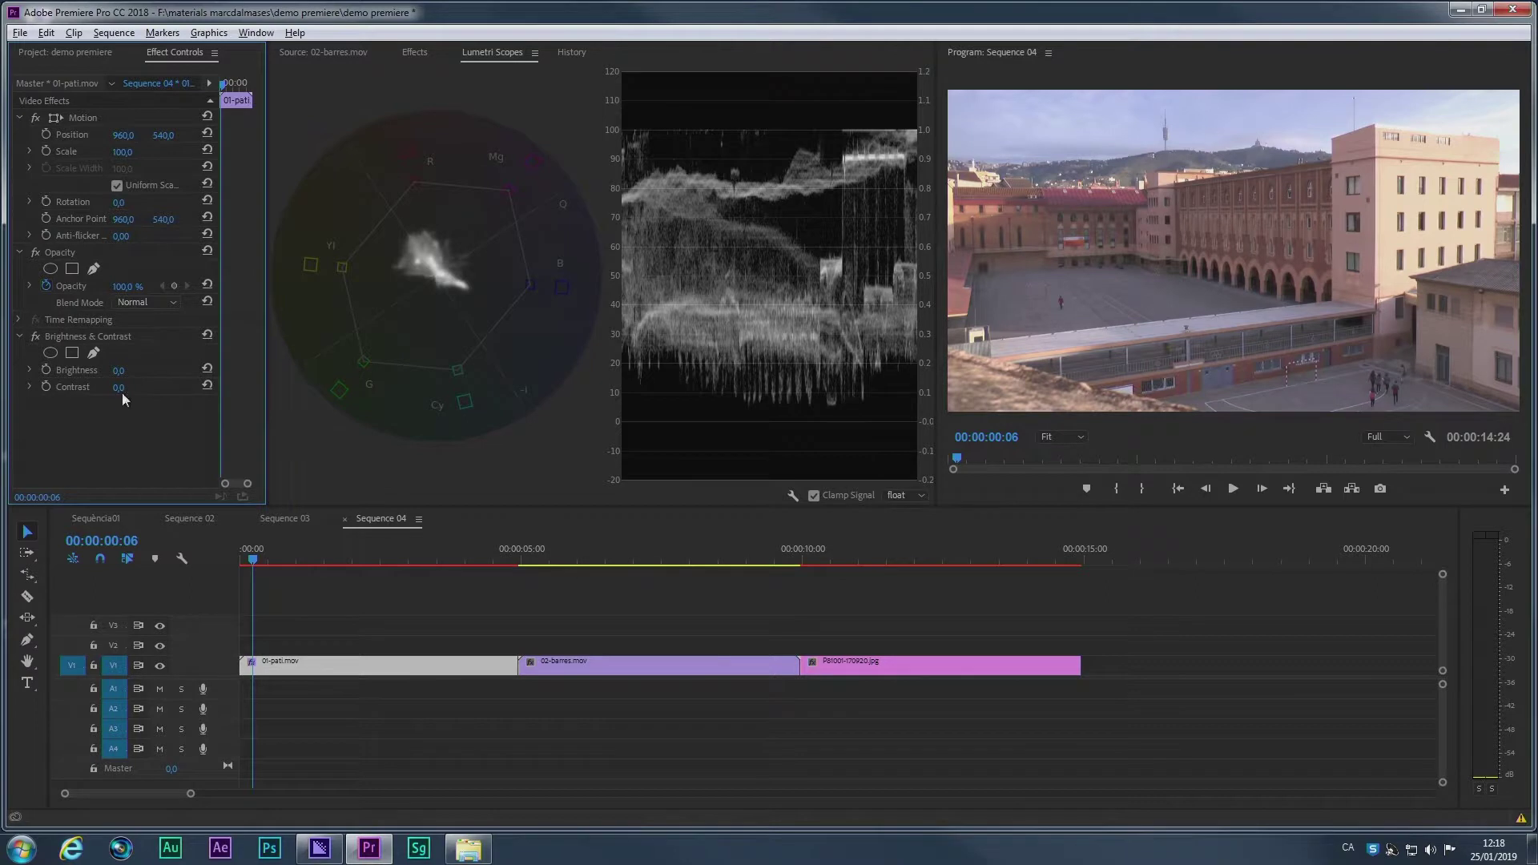
mouse_move(120, 388)
mouse_down()
mouse_move(76, 389)
mouse_move(142, 390)
mouse_up()
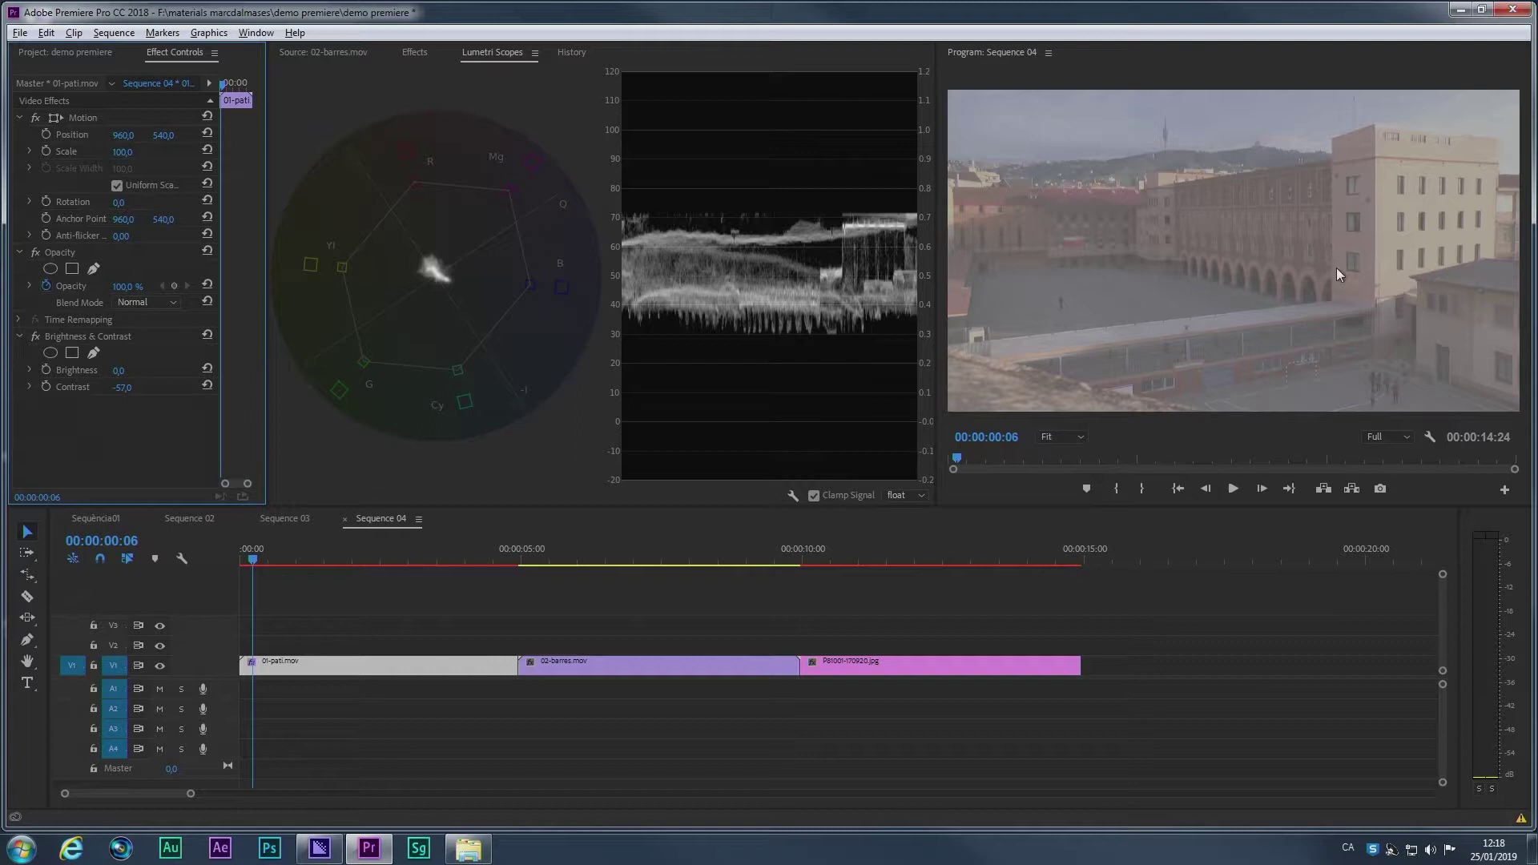
click(210, 388)
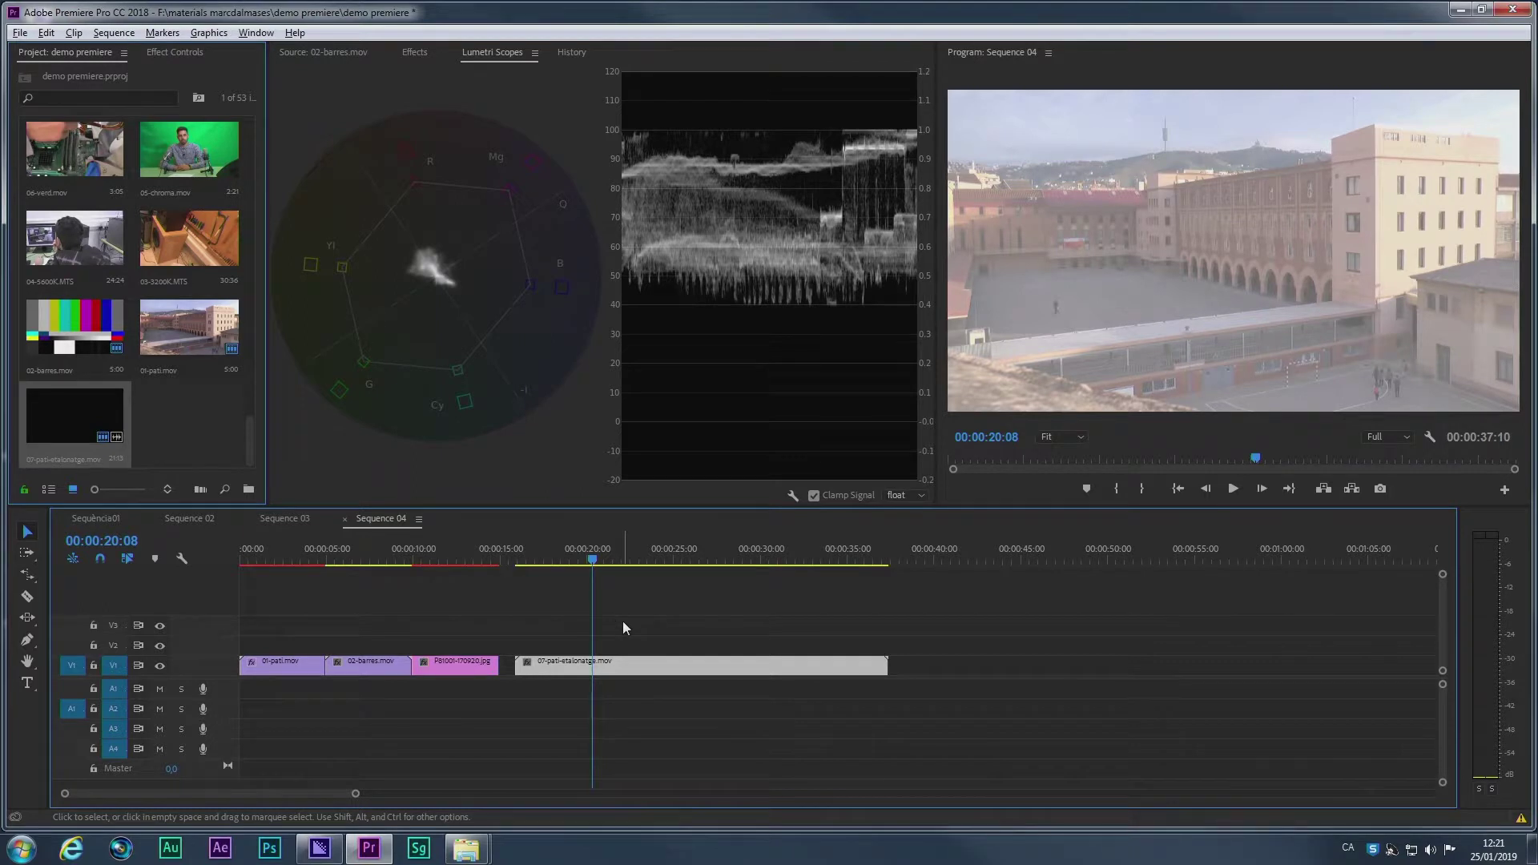
Step: Apply the Fast Color Corrector to 07-pati-etalonatge.mov and display its level controls enlarged alongside the Lumetri Scopes
click(596, 563)
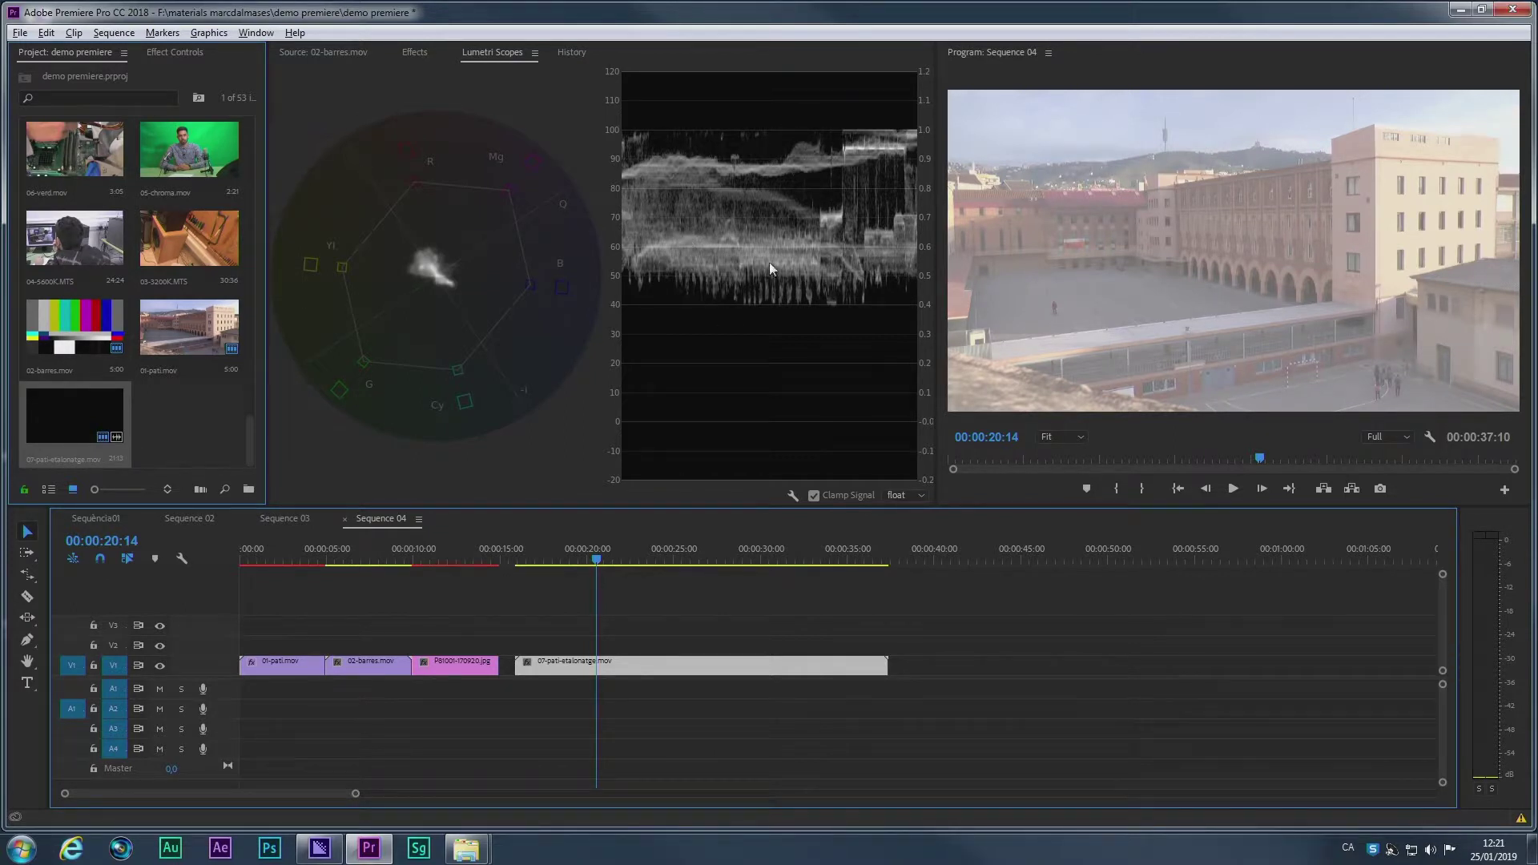
click(415, 55)
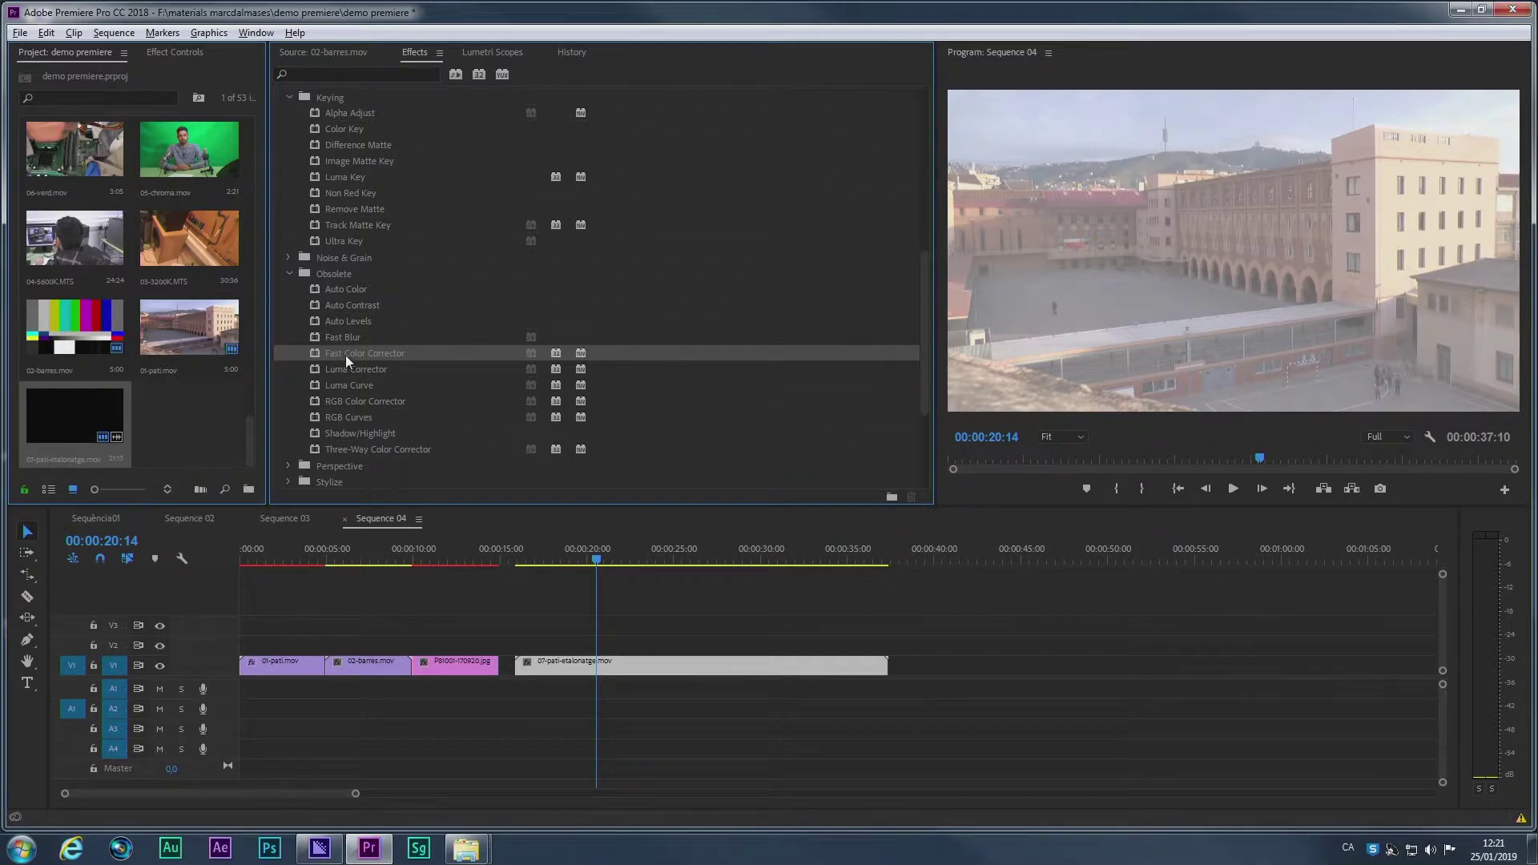
drag(364, 353, 593, 665)
click(173, 52)
drag(266, 133, 335, 386)
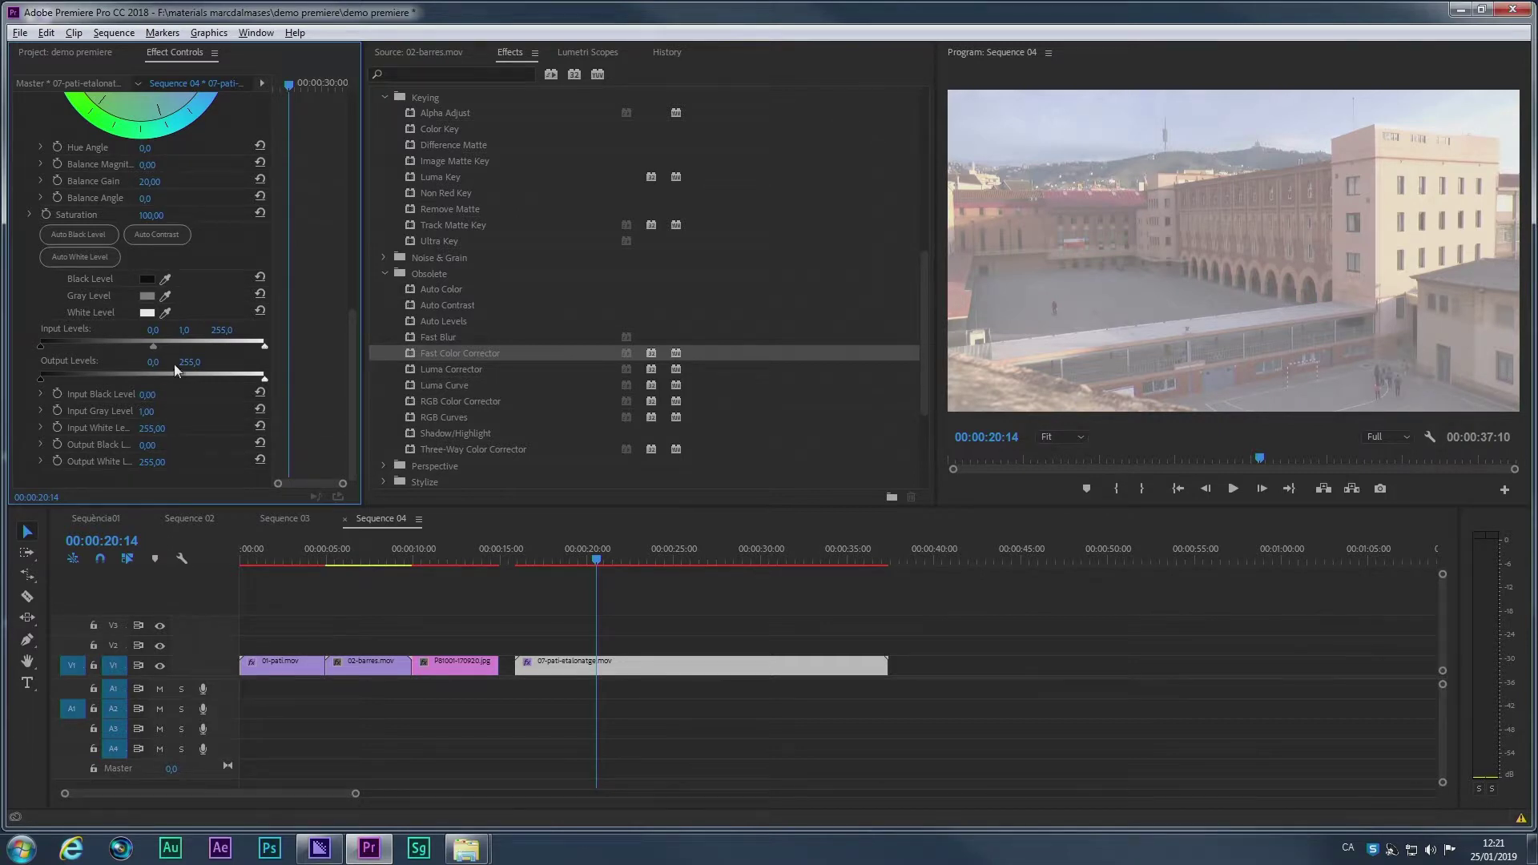
click(586, 55)
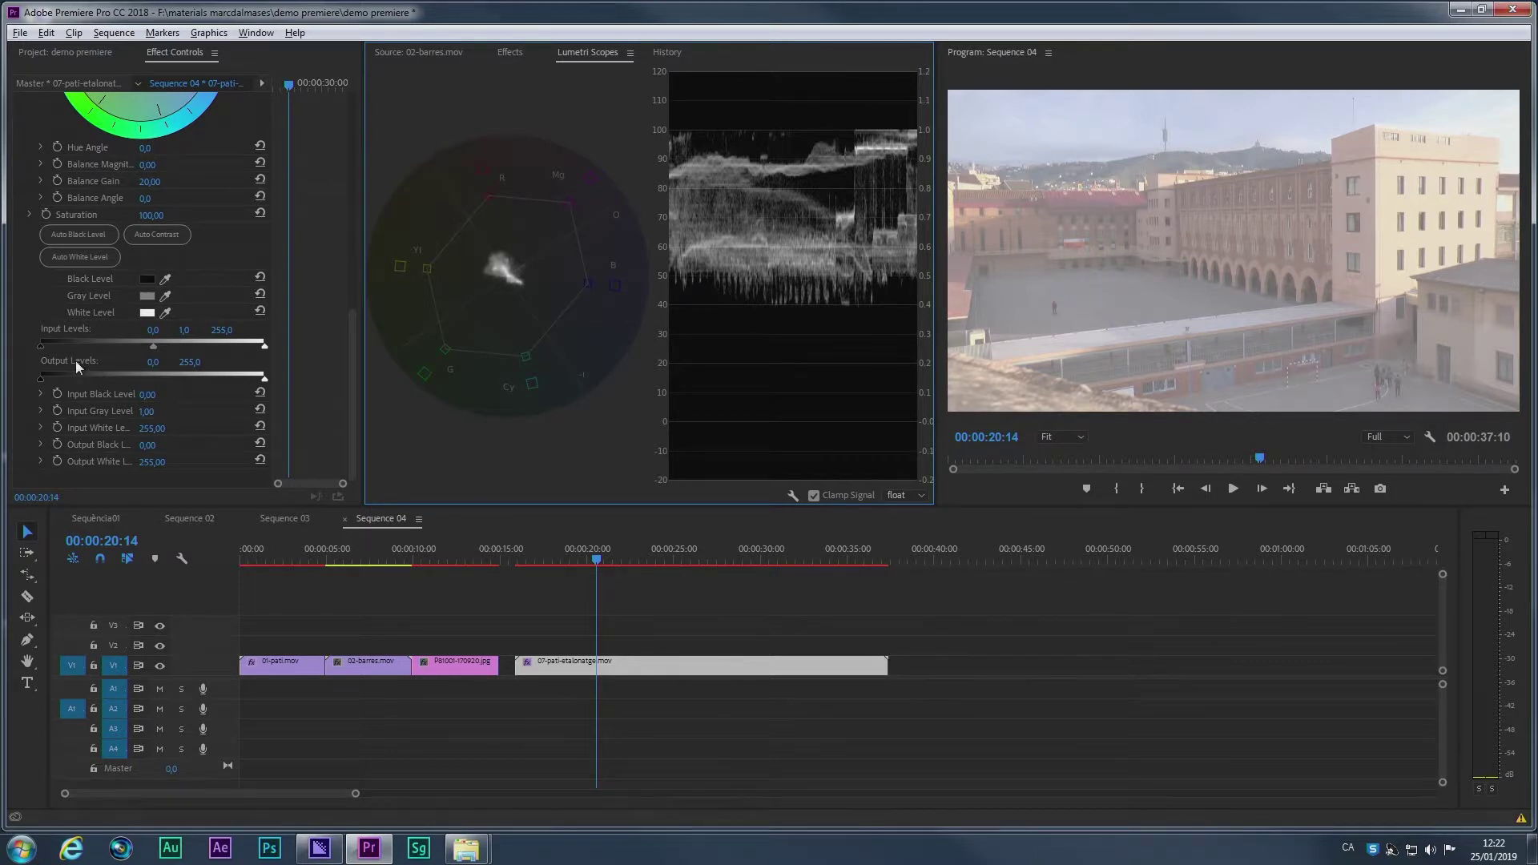
Step: Set the Fast Color Corrector's input black level to about 101 and its input gray level to about 0.99
drag(40, 345, 132, 372)
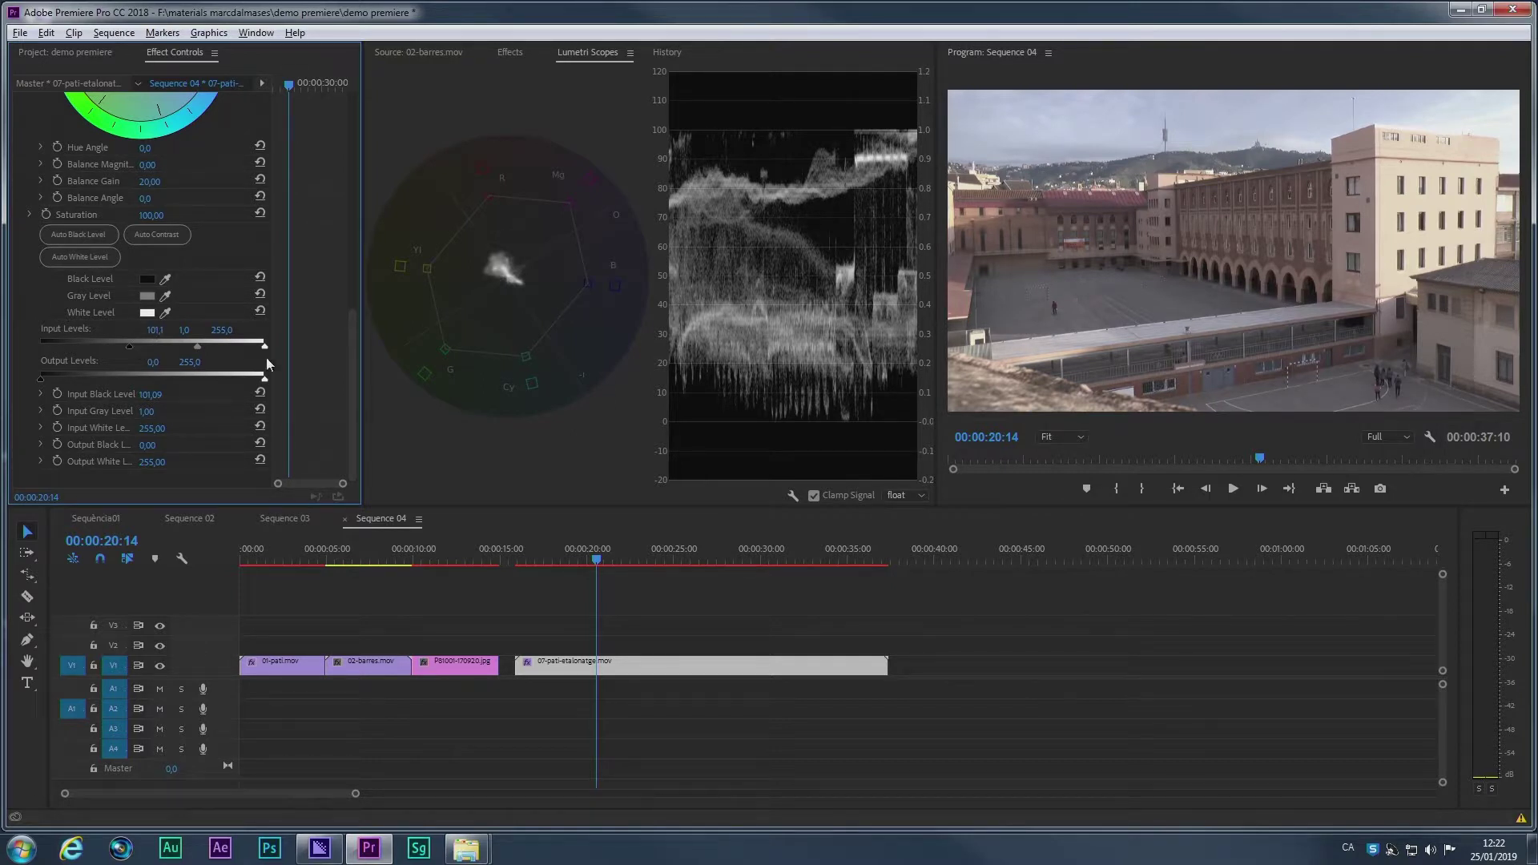
mouse_move(265, 346)
mouse_down()
mouse_move(223, 344)
mouse_move(272, 345)
mouse_up()
drag(197, 346, 204, 348)
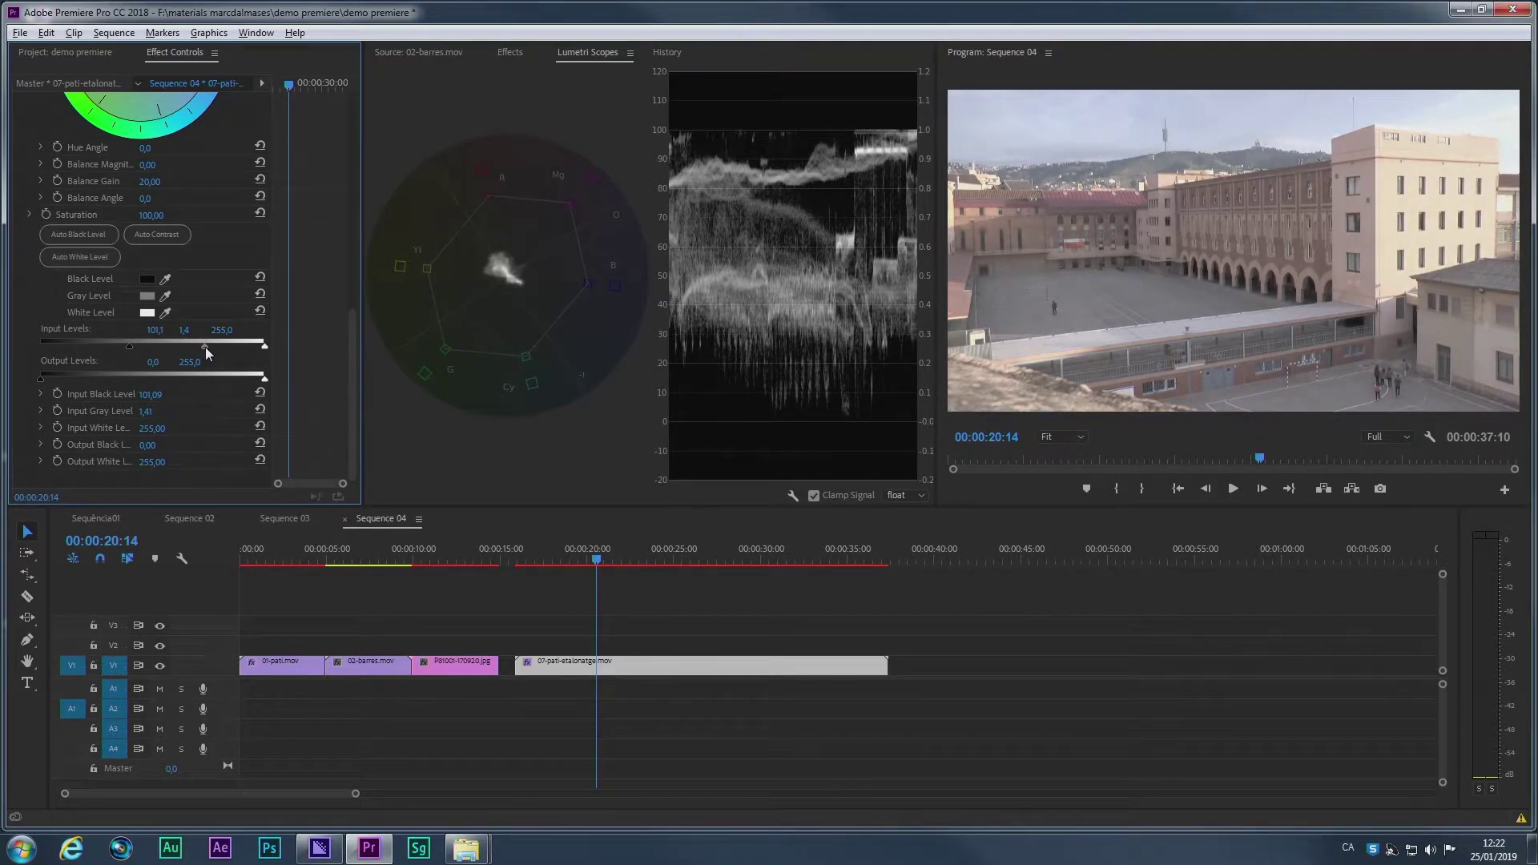
drag(205, 348, 185, 348)
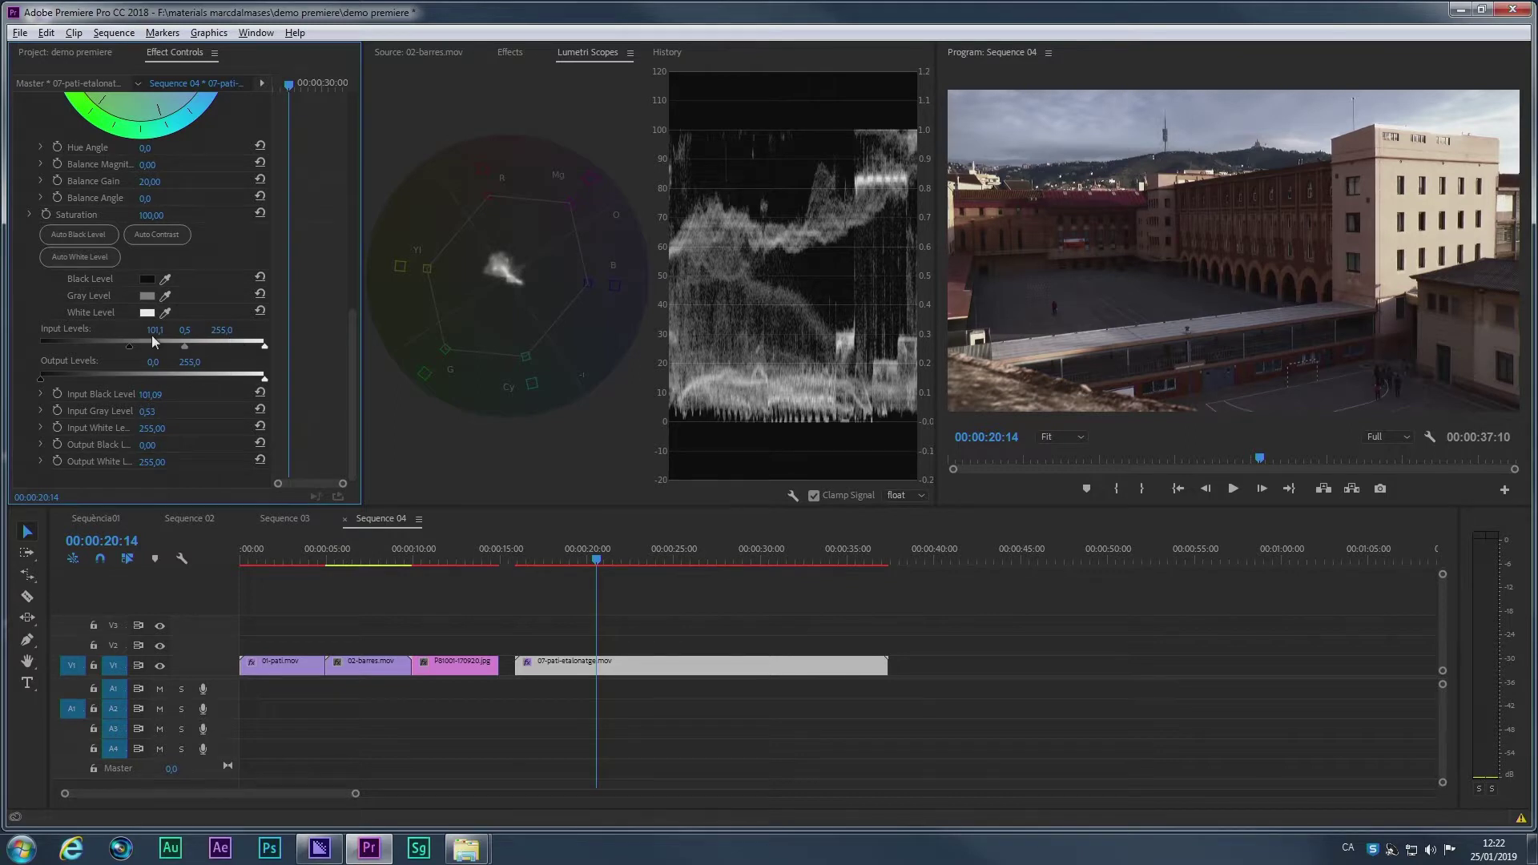
drag(185, 347, 199, 347)
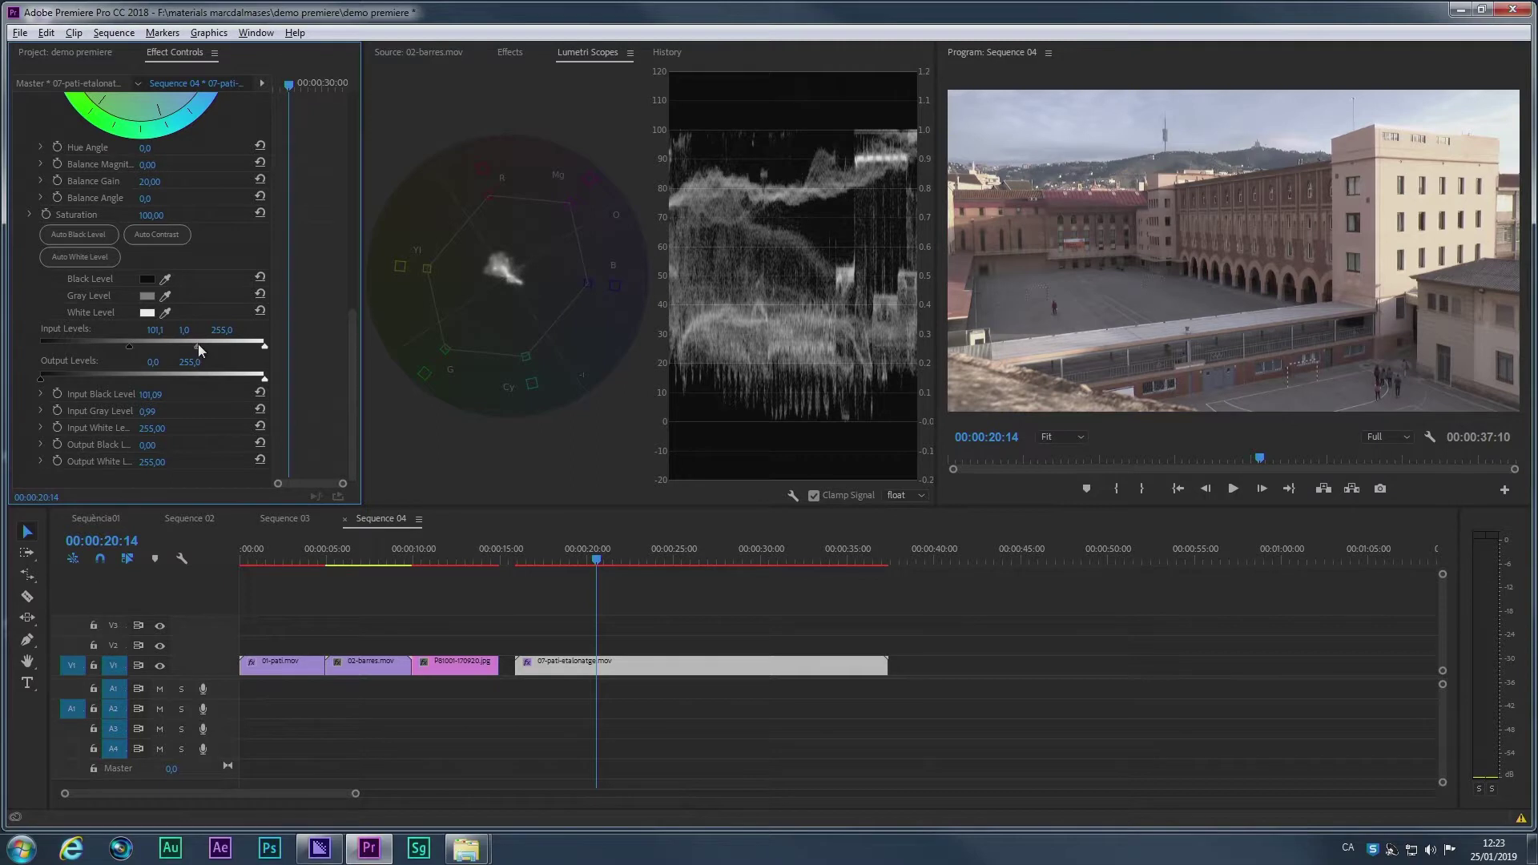
Step: Compare 07-pati-etalonatge.mov with and without the Fast Color Corrector by toggling the effect off and on
scroll(64, 179, up, 5)
click(34, 166)
click(32, 165)
click(32, 166)
click(32, 165)
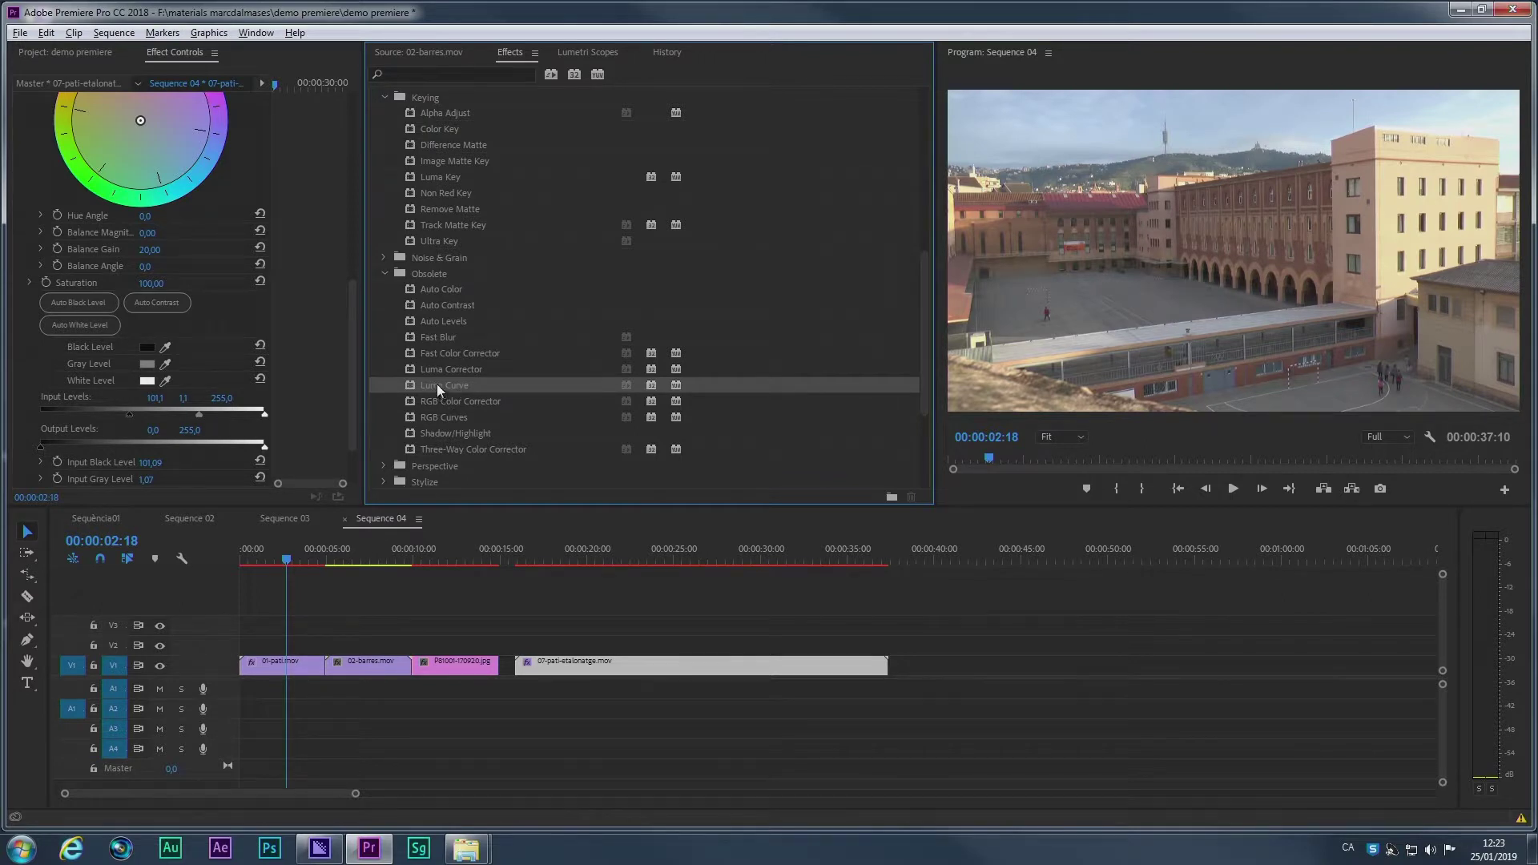
Step: Apply Luma Curve to 01-pati.mov and bend the middle of its curve slightly upward to brighten the midtones
click(271, 666)
drag(353, 229, 338, 478)
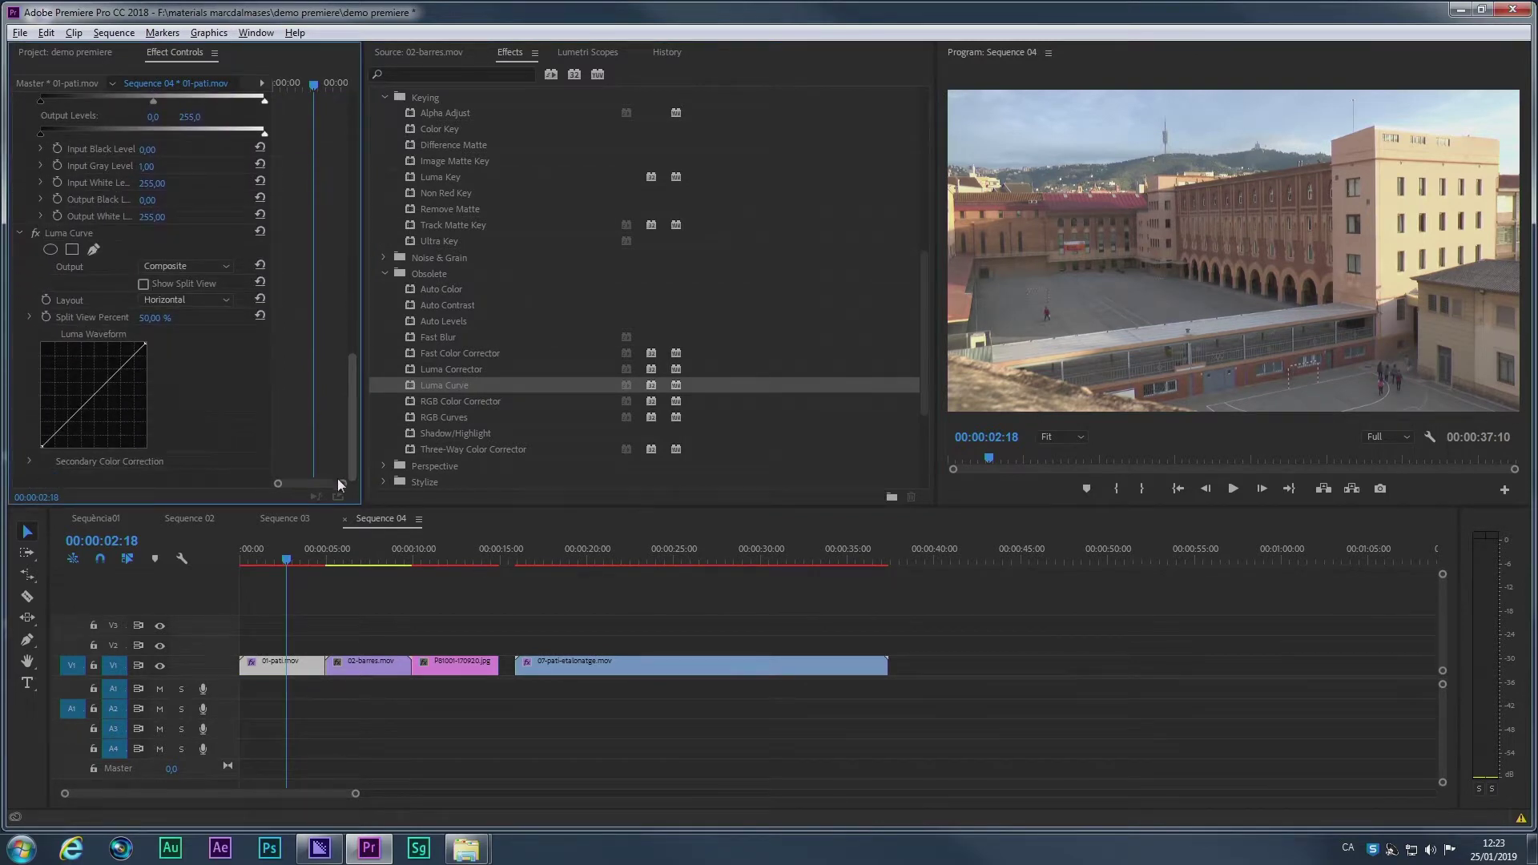
click(93, 396)
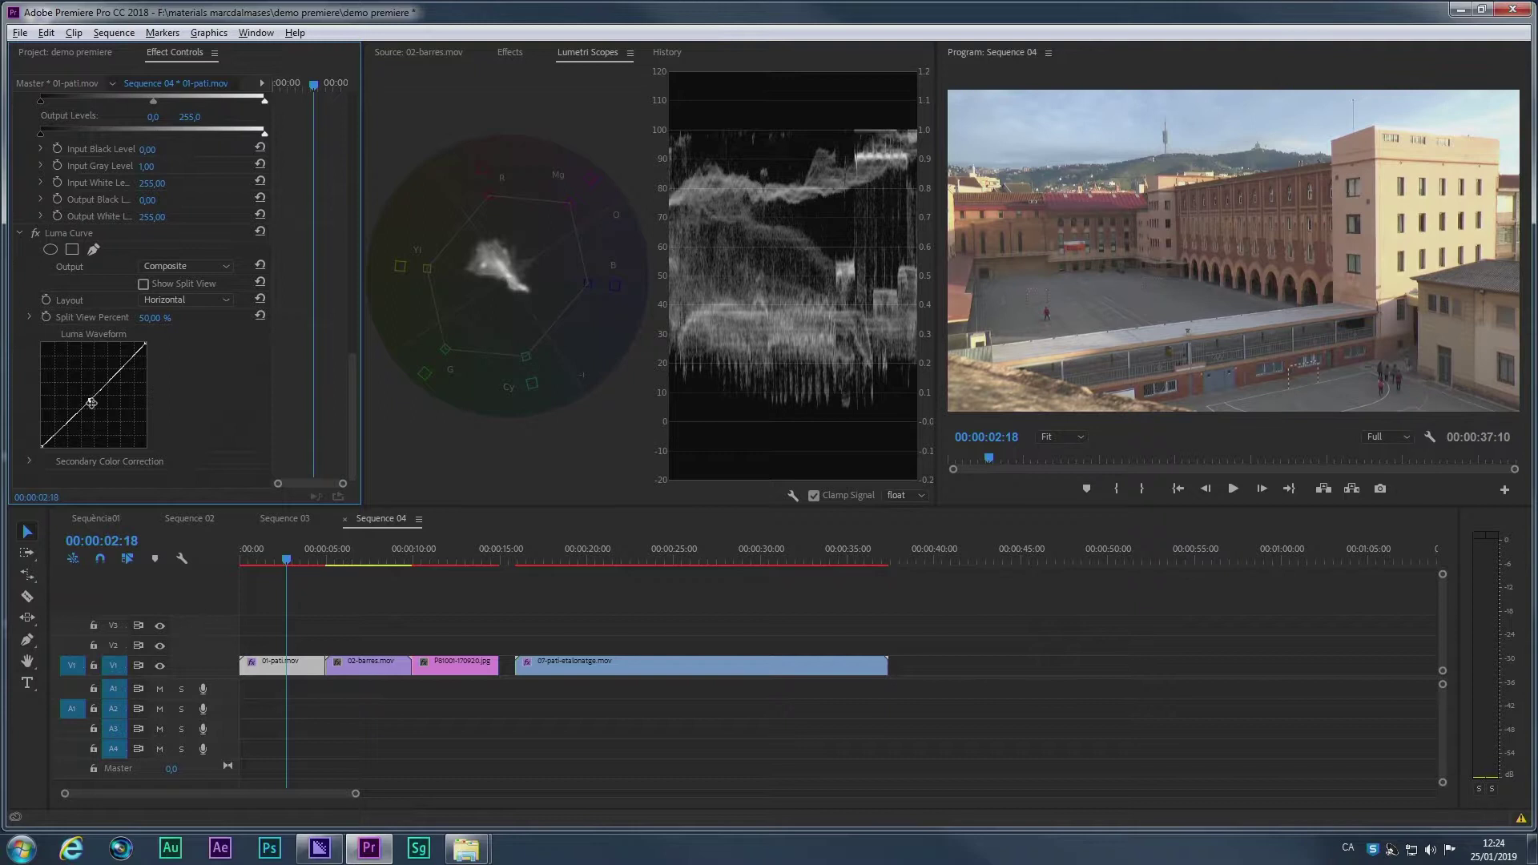
drag(88, 396, 82, 385)
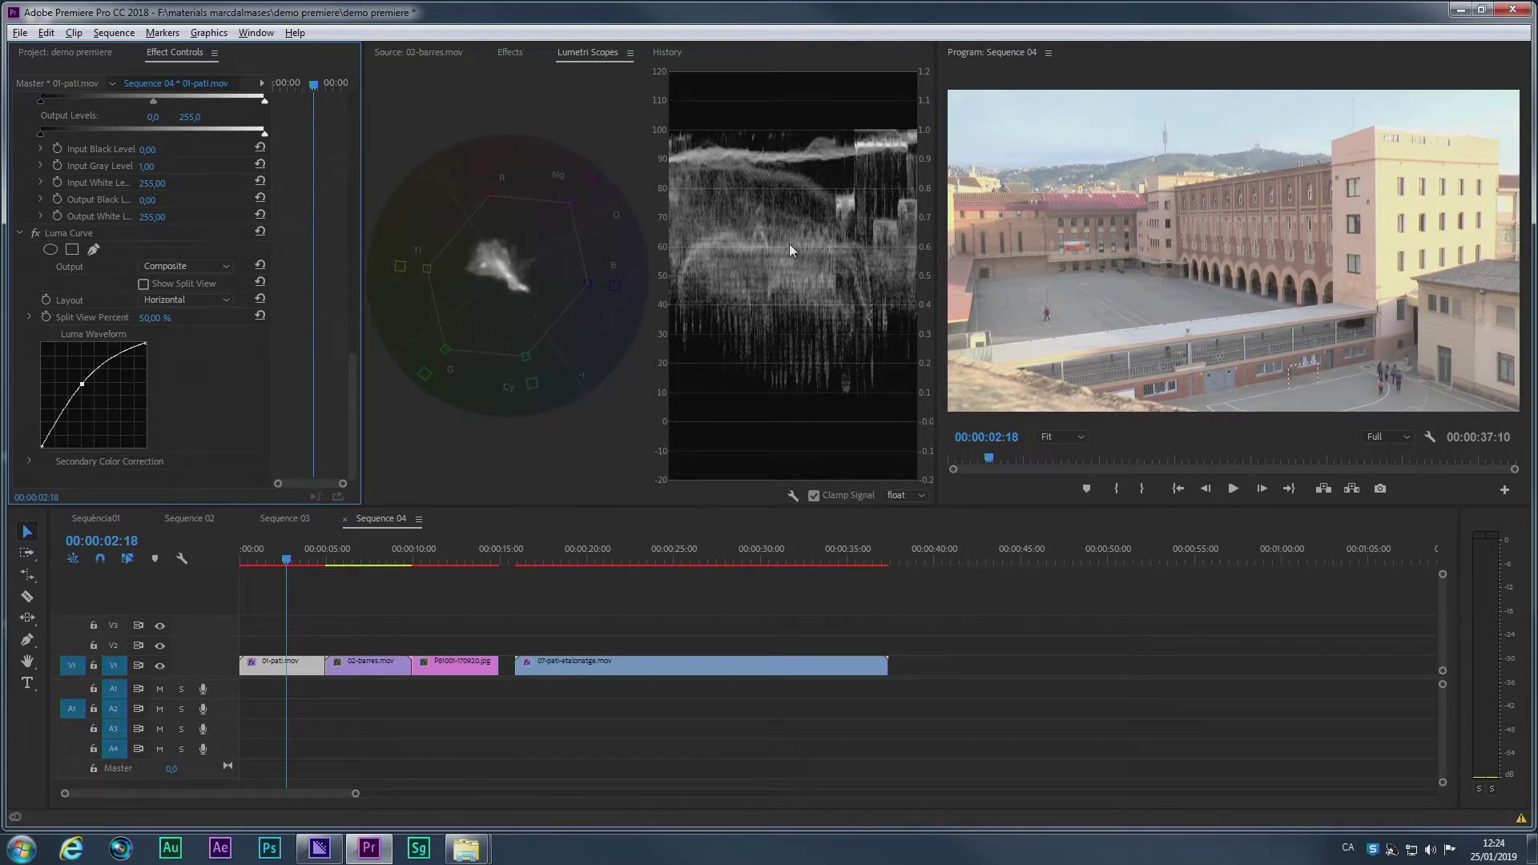
drag(82, 385, 90, 402)
drag(89, 402, 85, 397)
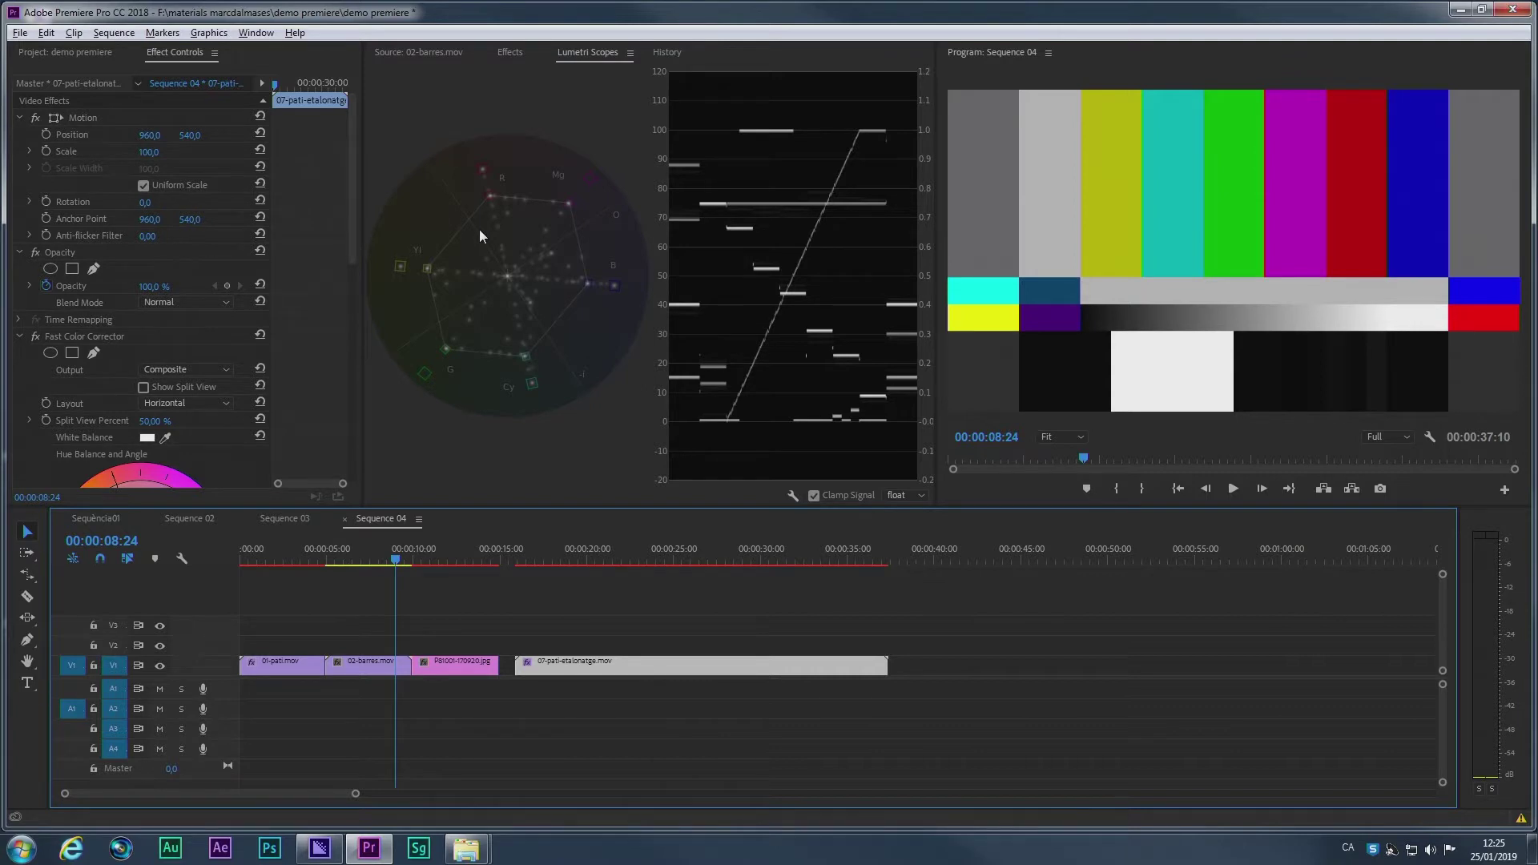
Step: Place the playhead on the color bars of 02-barres.mov and apply Color Balance (HLS) to the clip
click(371, 553)
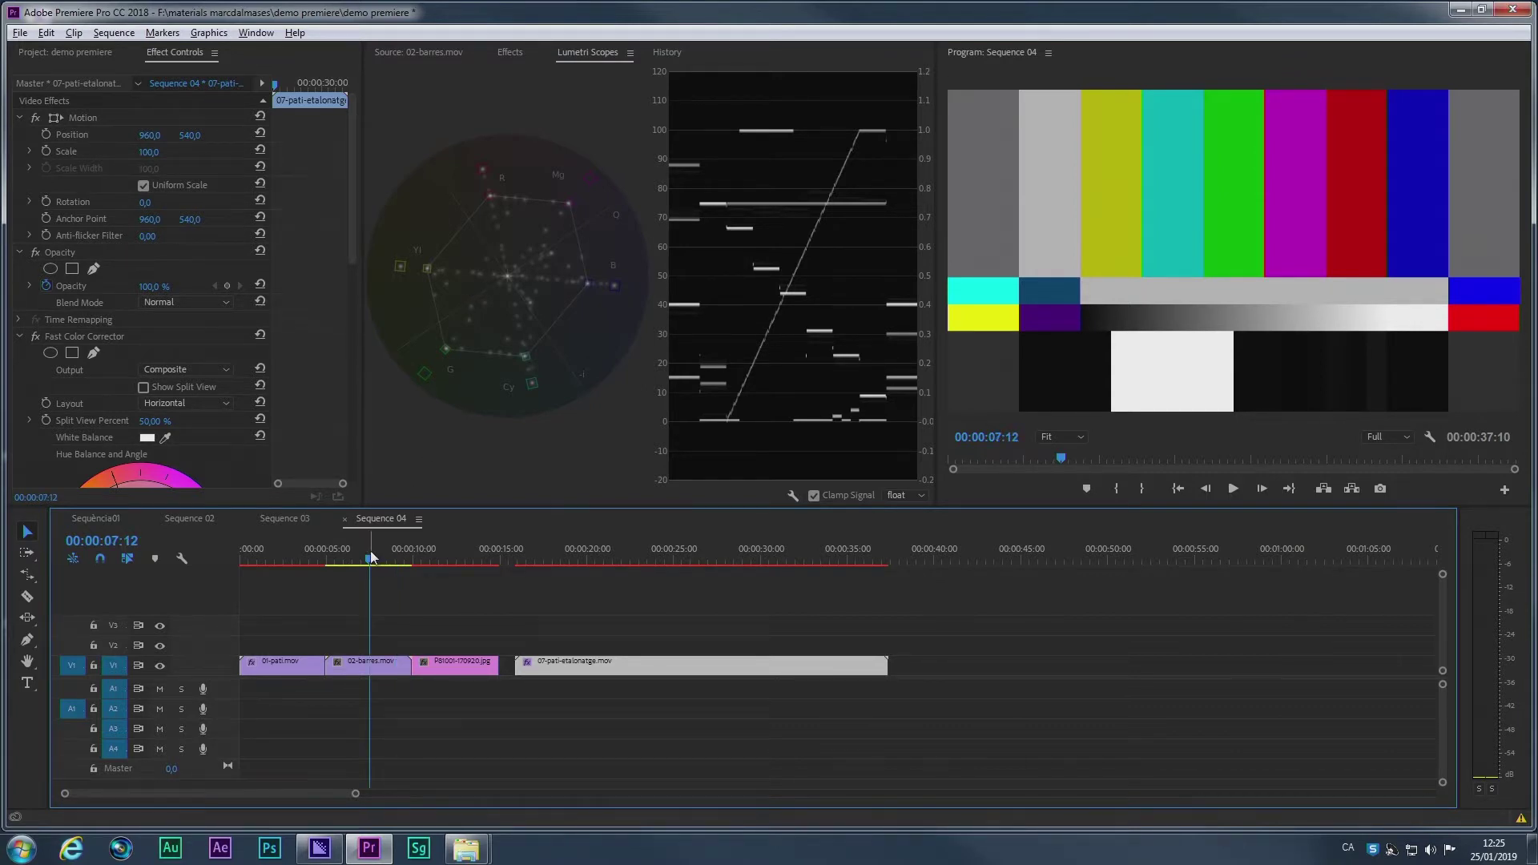
drag(358, 552, 367, 556)
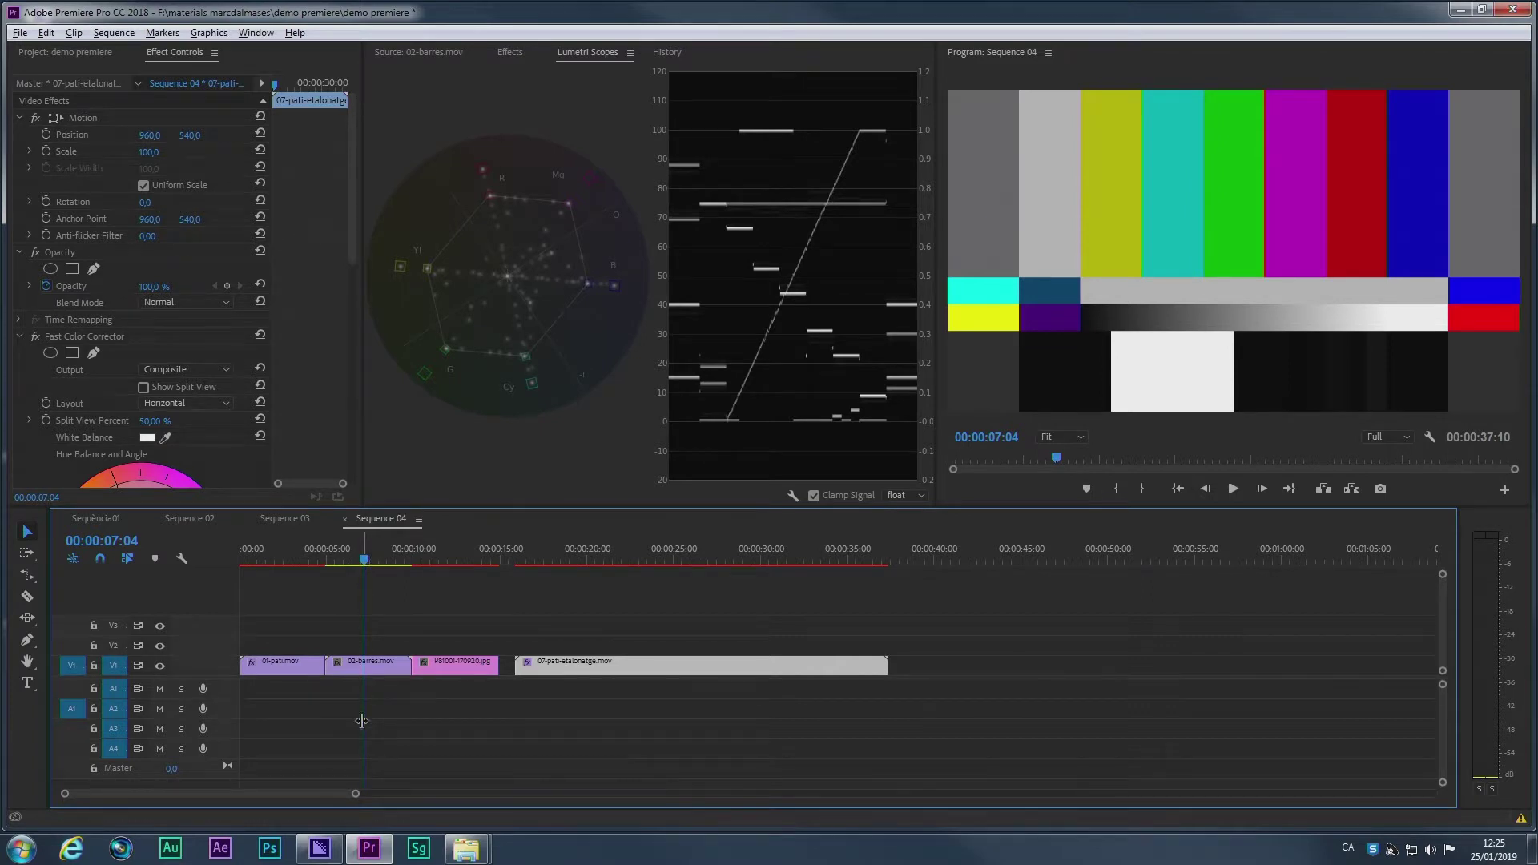
click(377, 669)
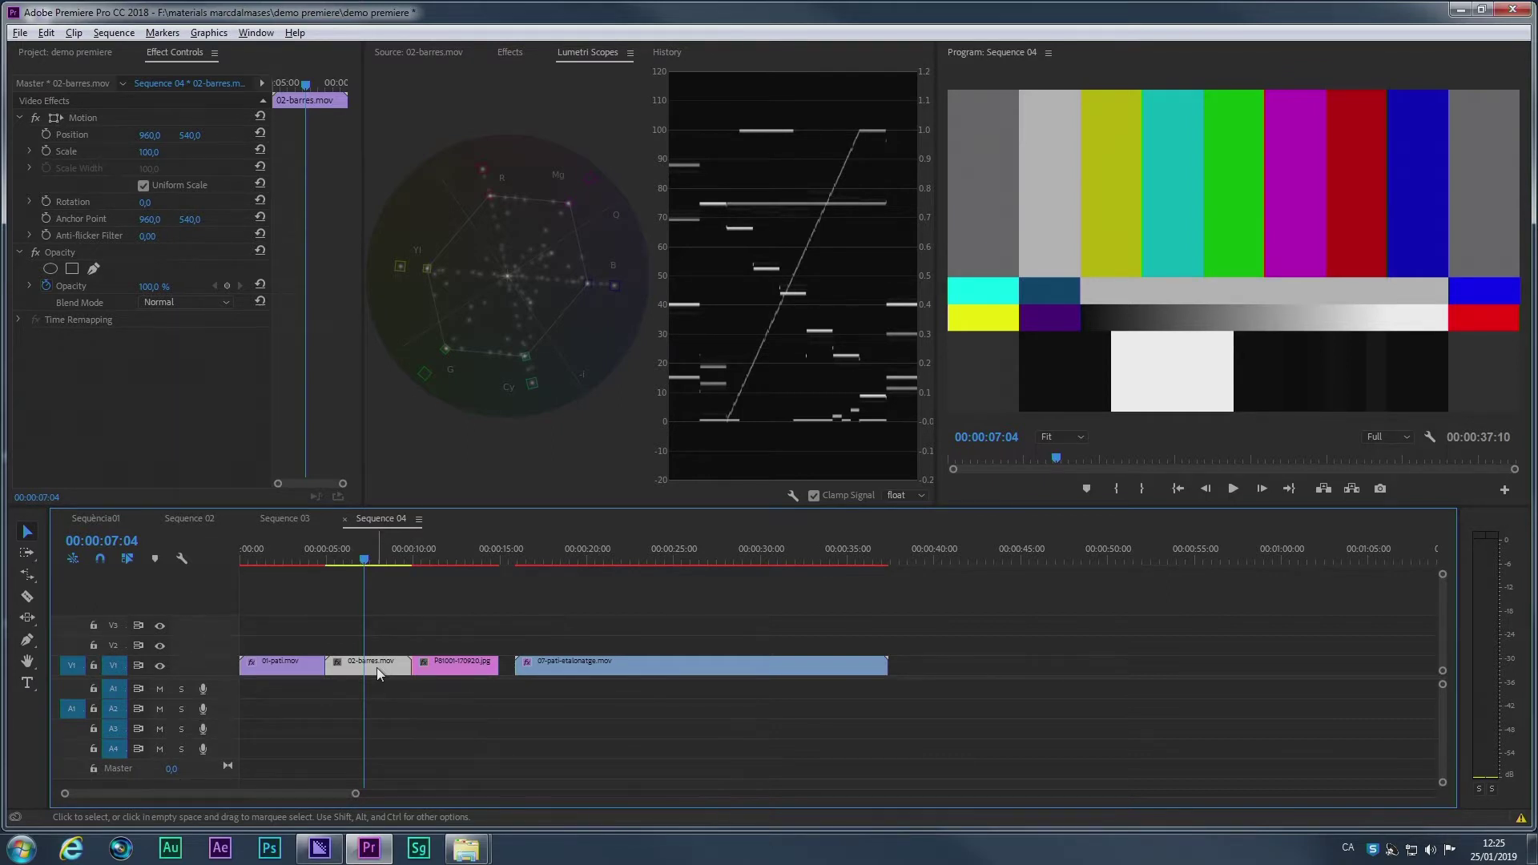
click(353, 560)
drag(353, 560, 369, 559)
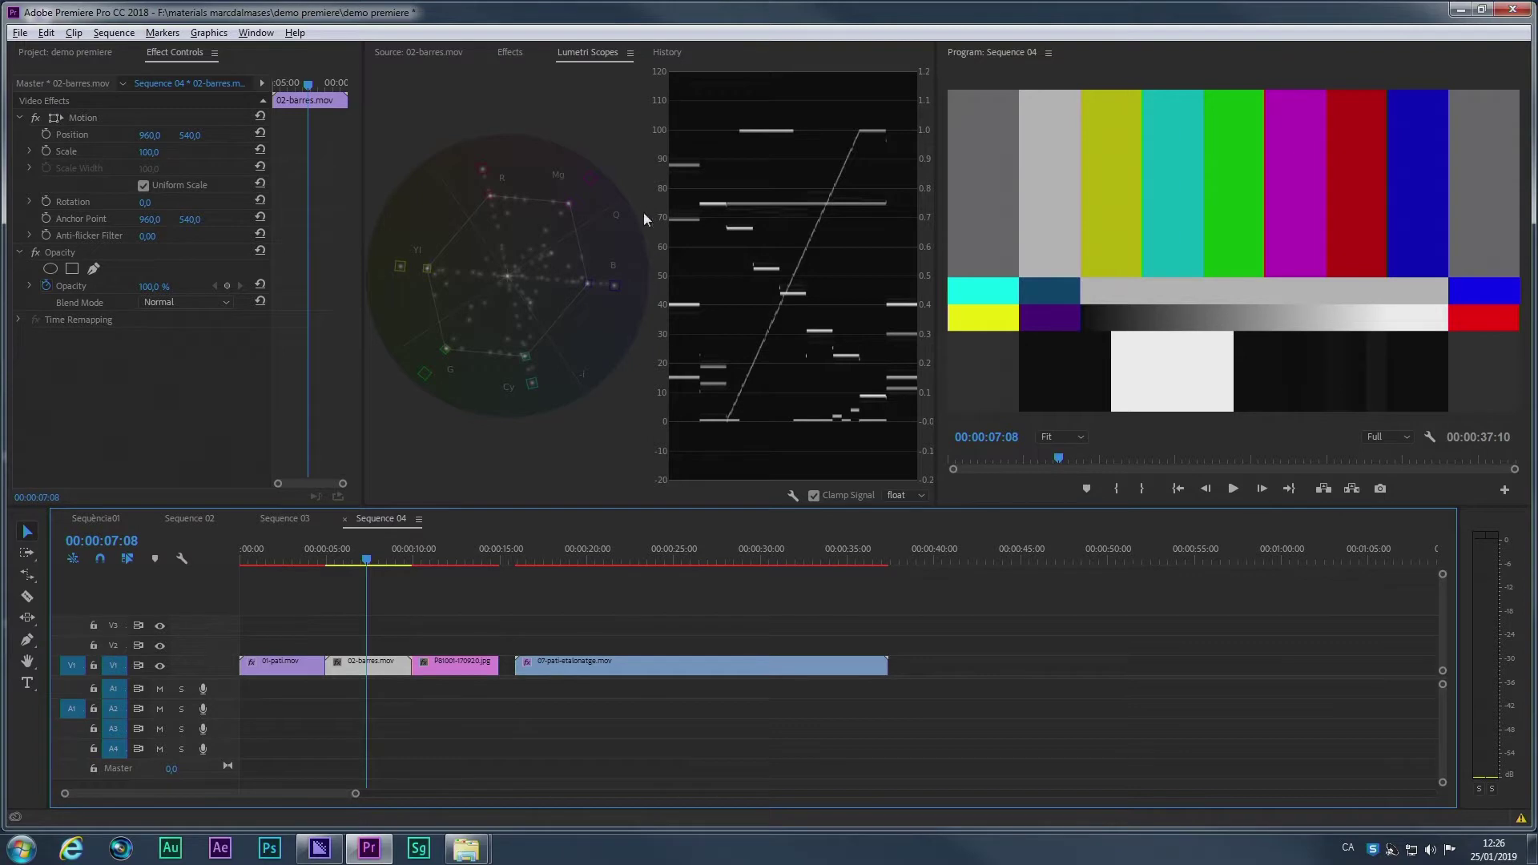
click(1179, 218)
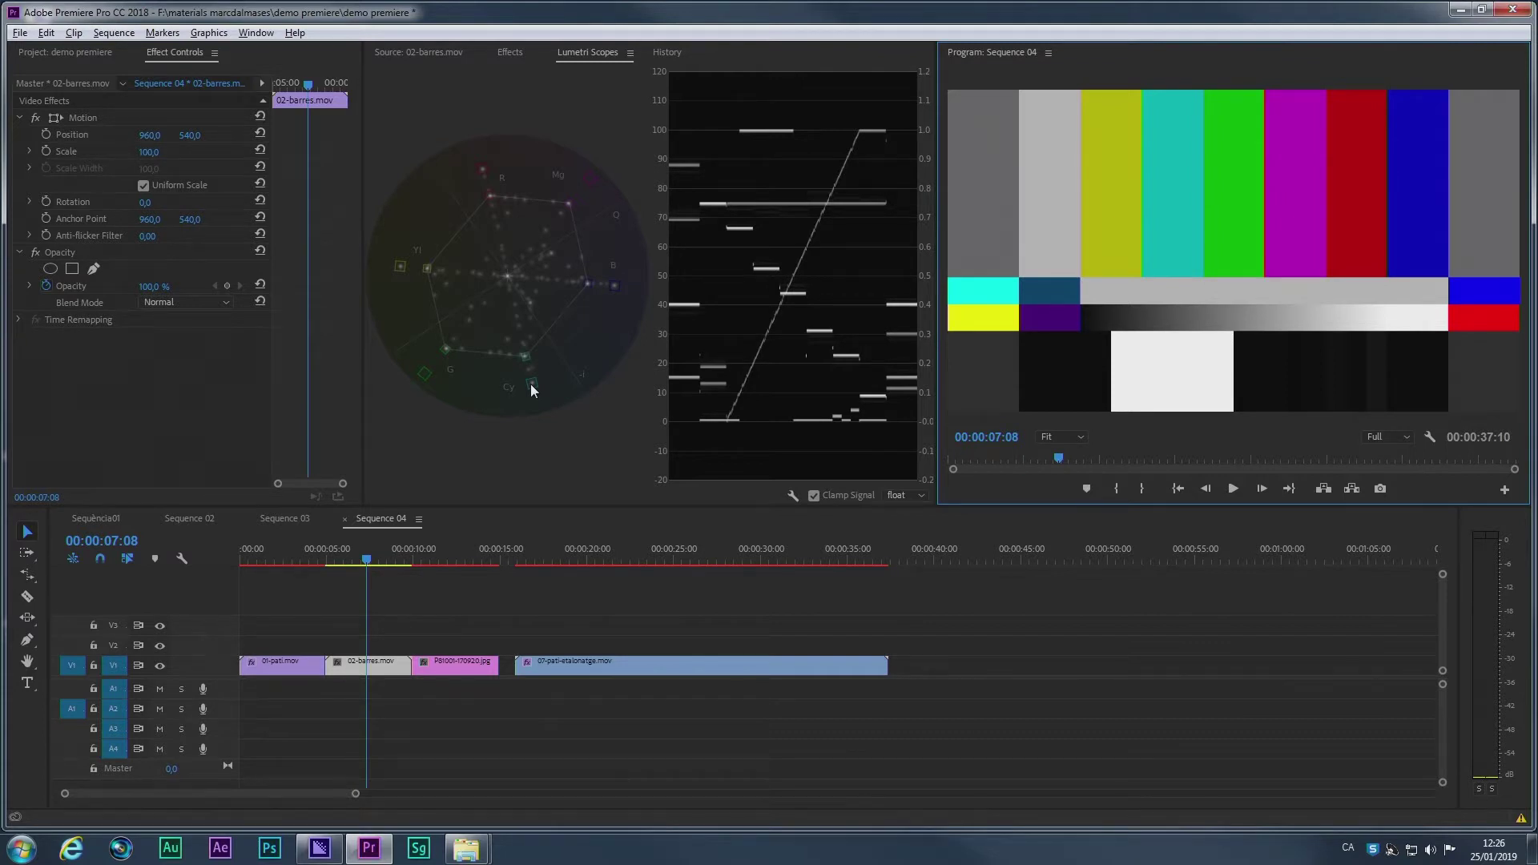
click(500, 53)
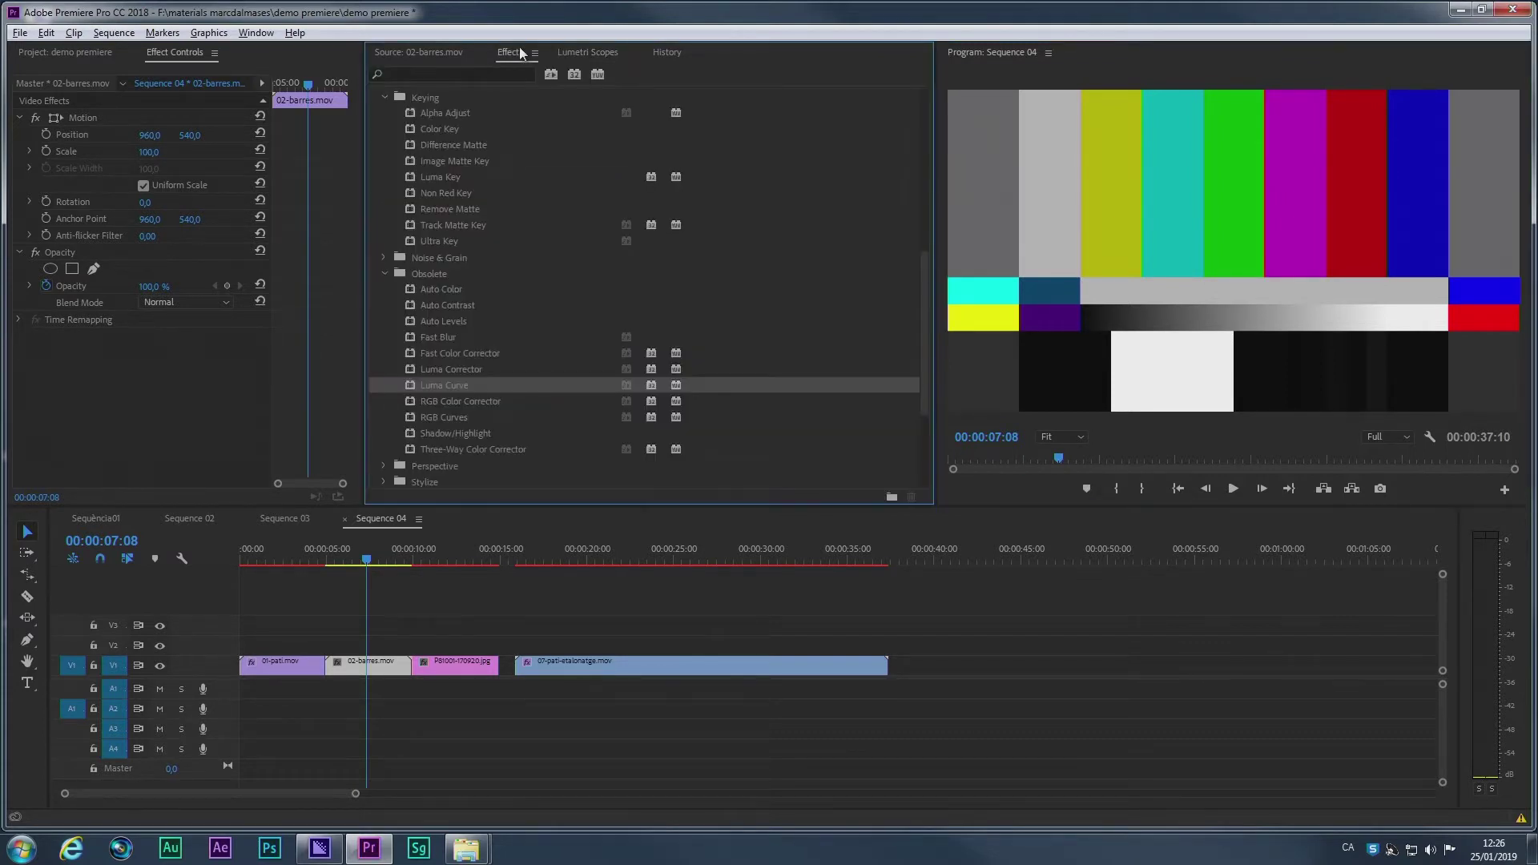
click(450, 242)
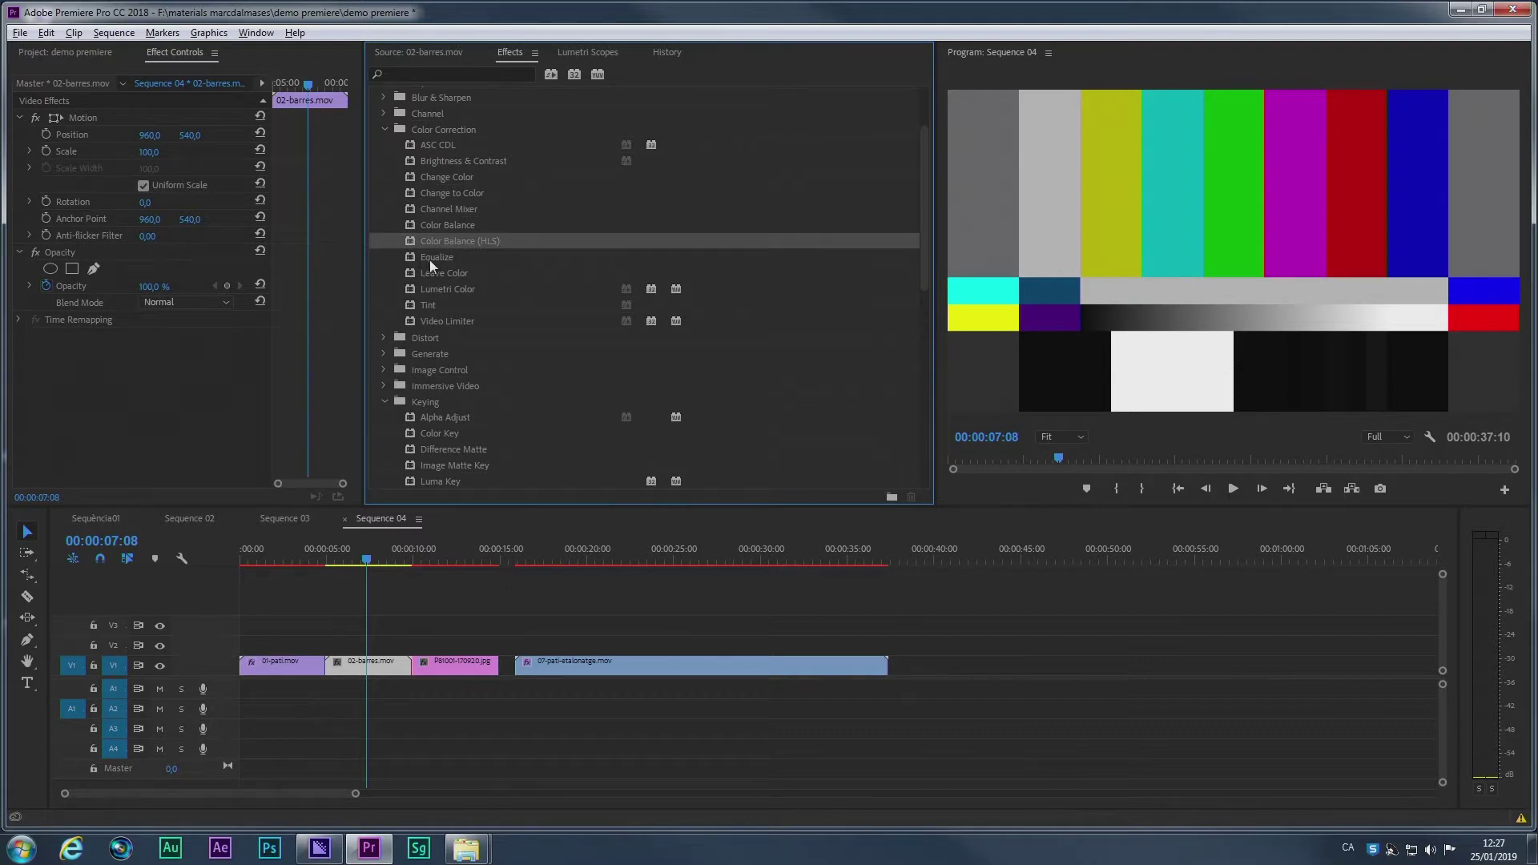
drag(446, 240, 123, 373)
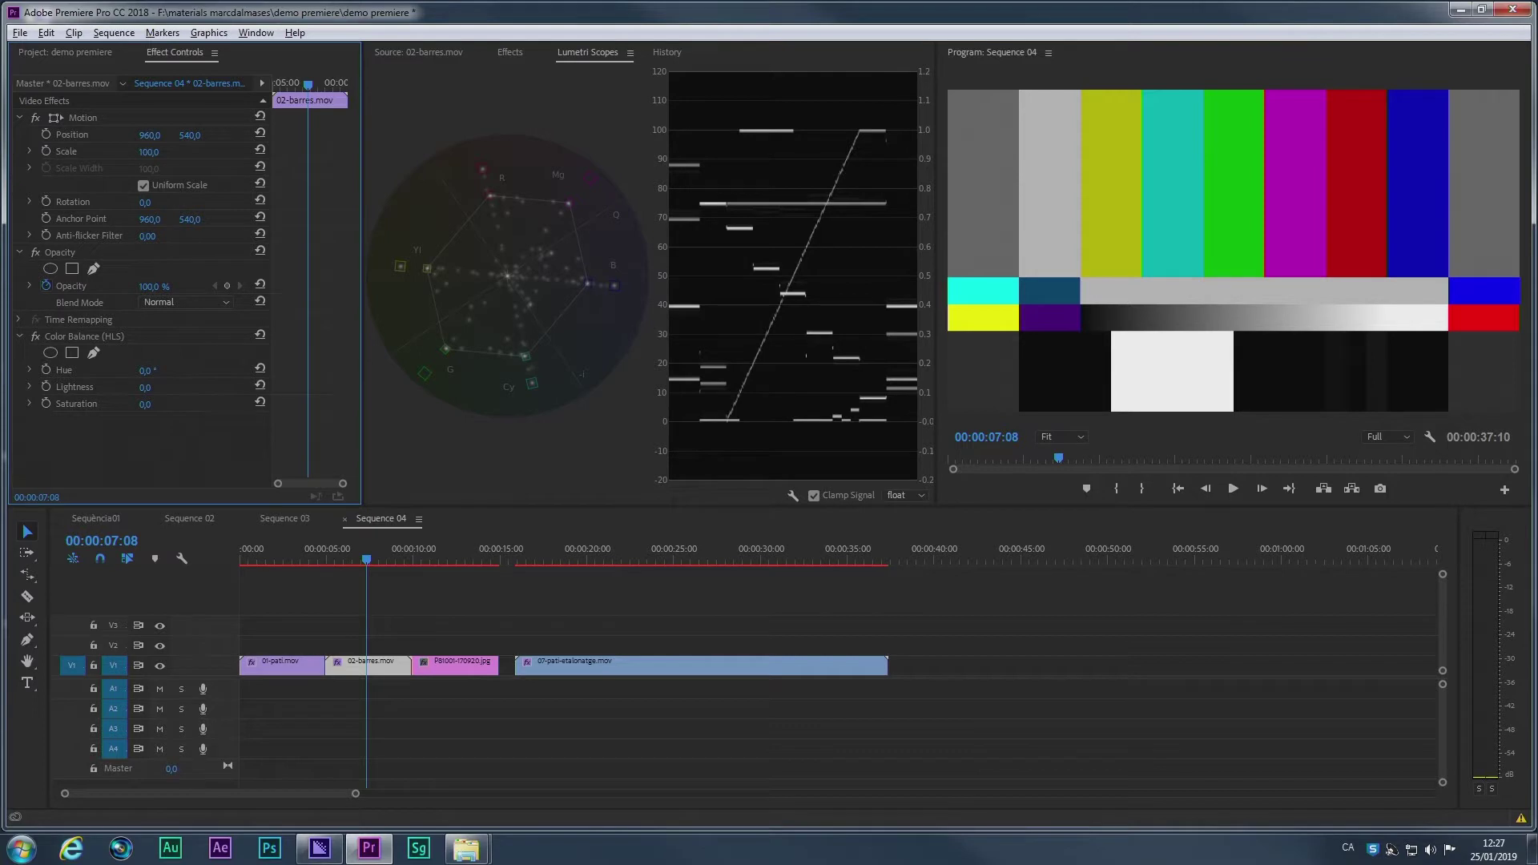
Step: Try a hue of 125° on the color bars, reset it, and lower the saturation
drag(146, 371, 246, 371)
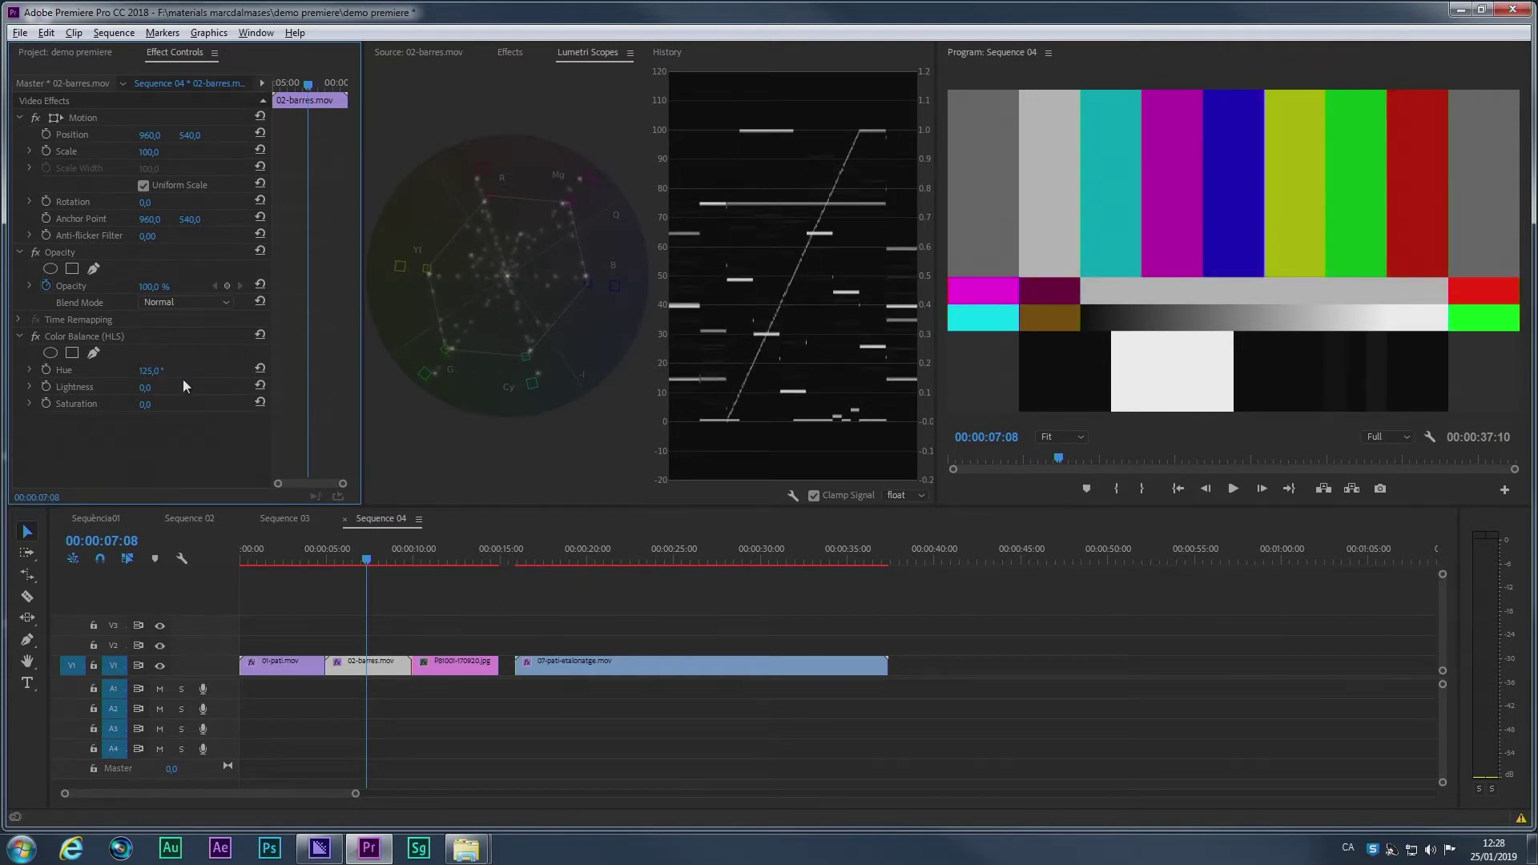
click(261, 371)
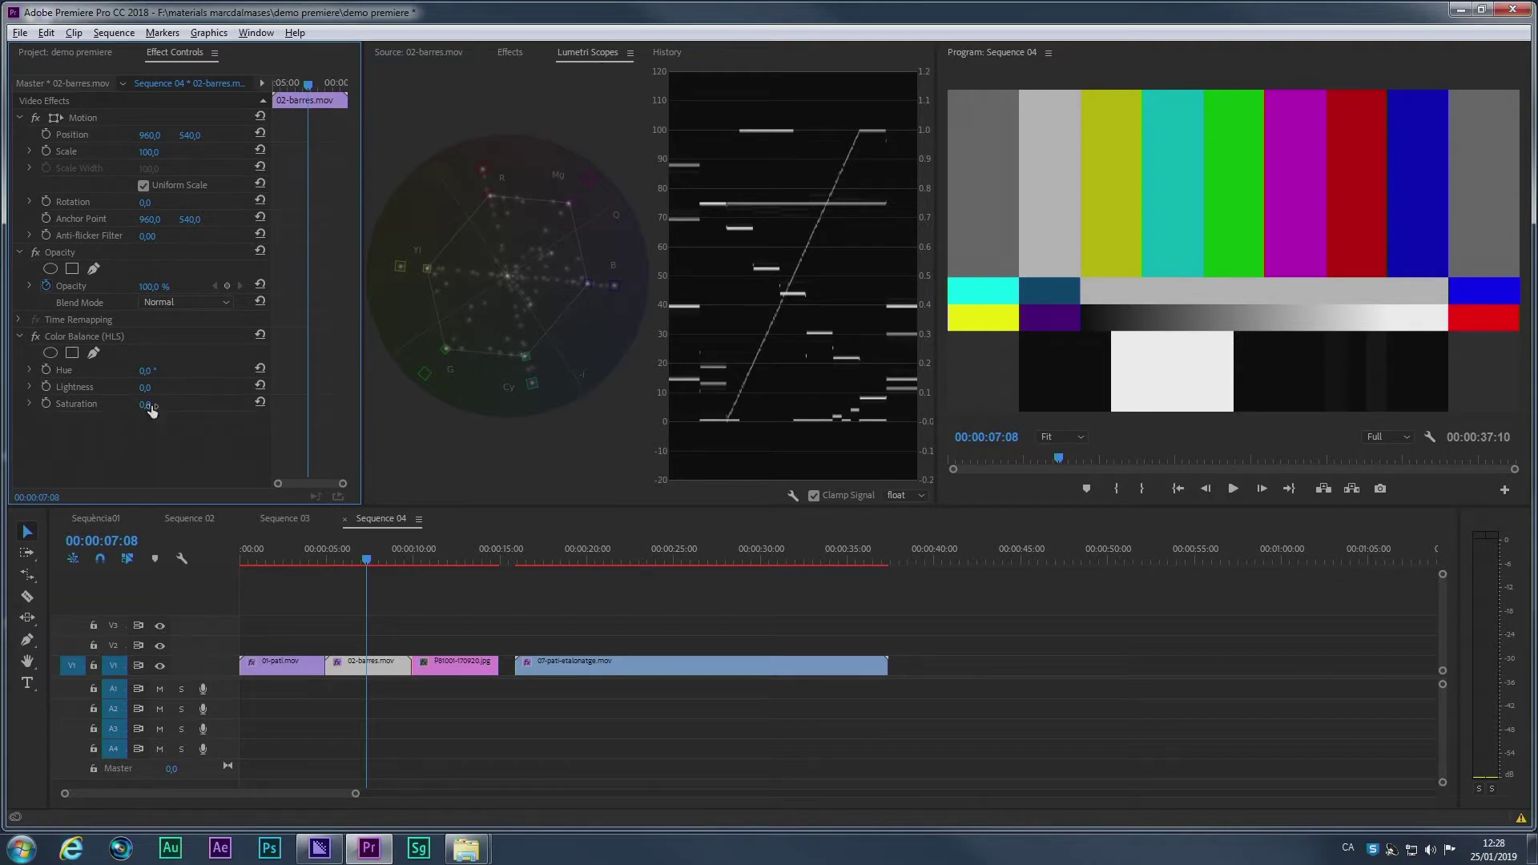
drag(145, 403, 93, 404)
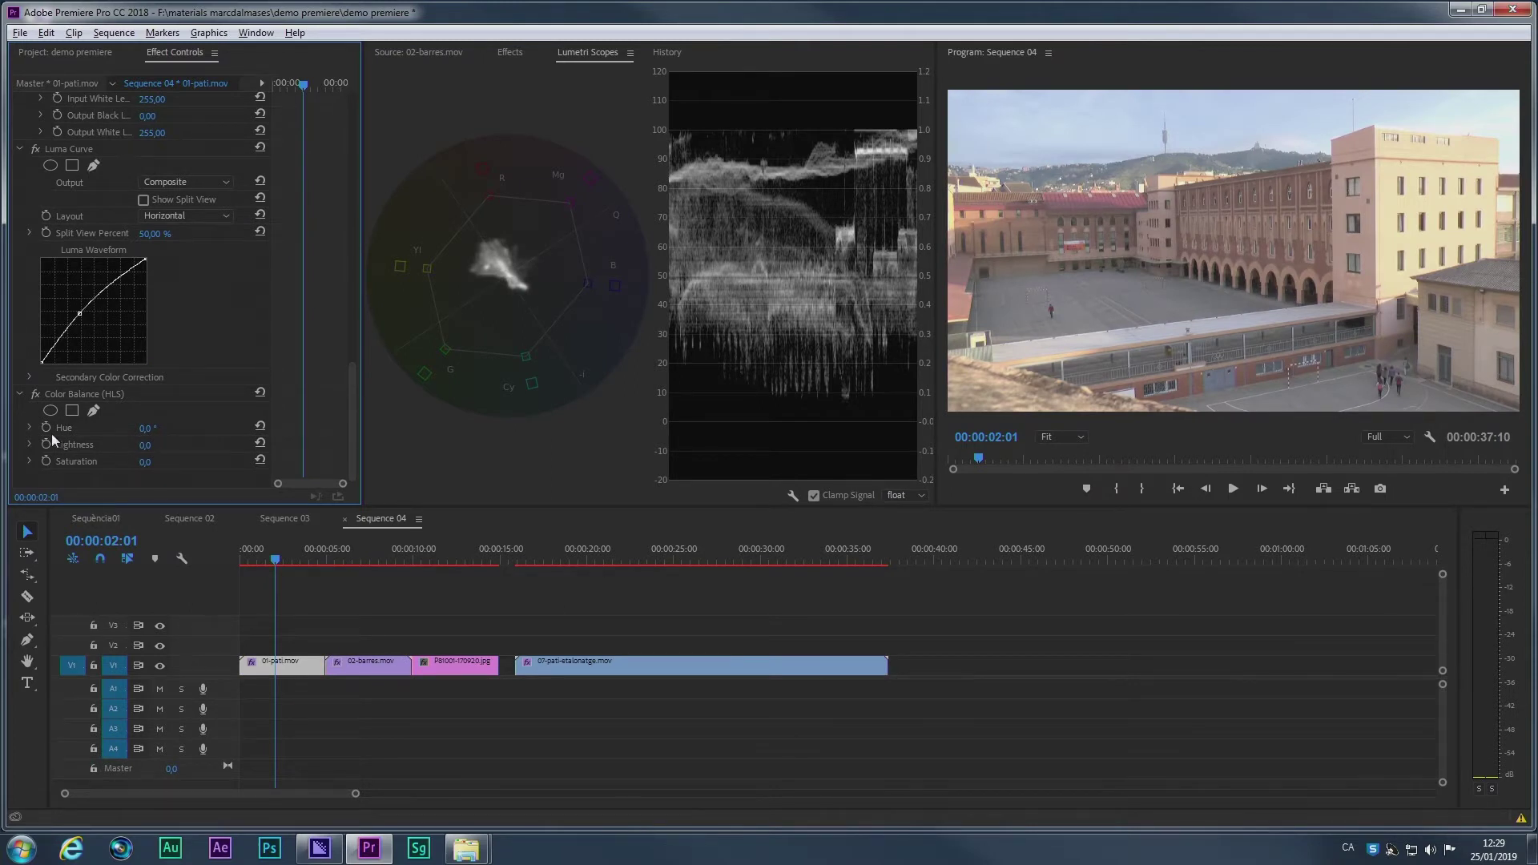
Step: Try a hue shift on 01-pati.mov with Color Balance (HLS), reset it, and set the saturation to -100
drag(145, 427, 428, 428)
click(261, 426)
click(146, 463)
text(-100)
key(Return)
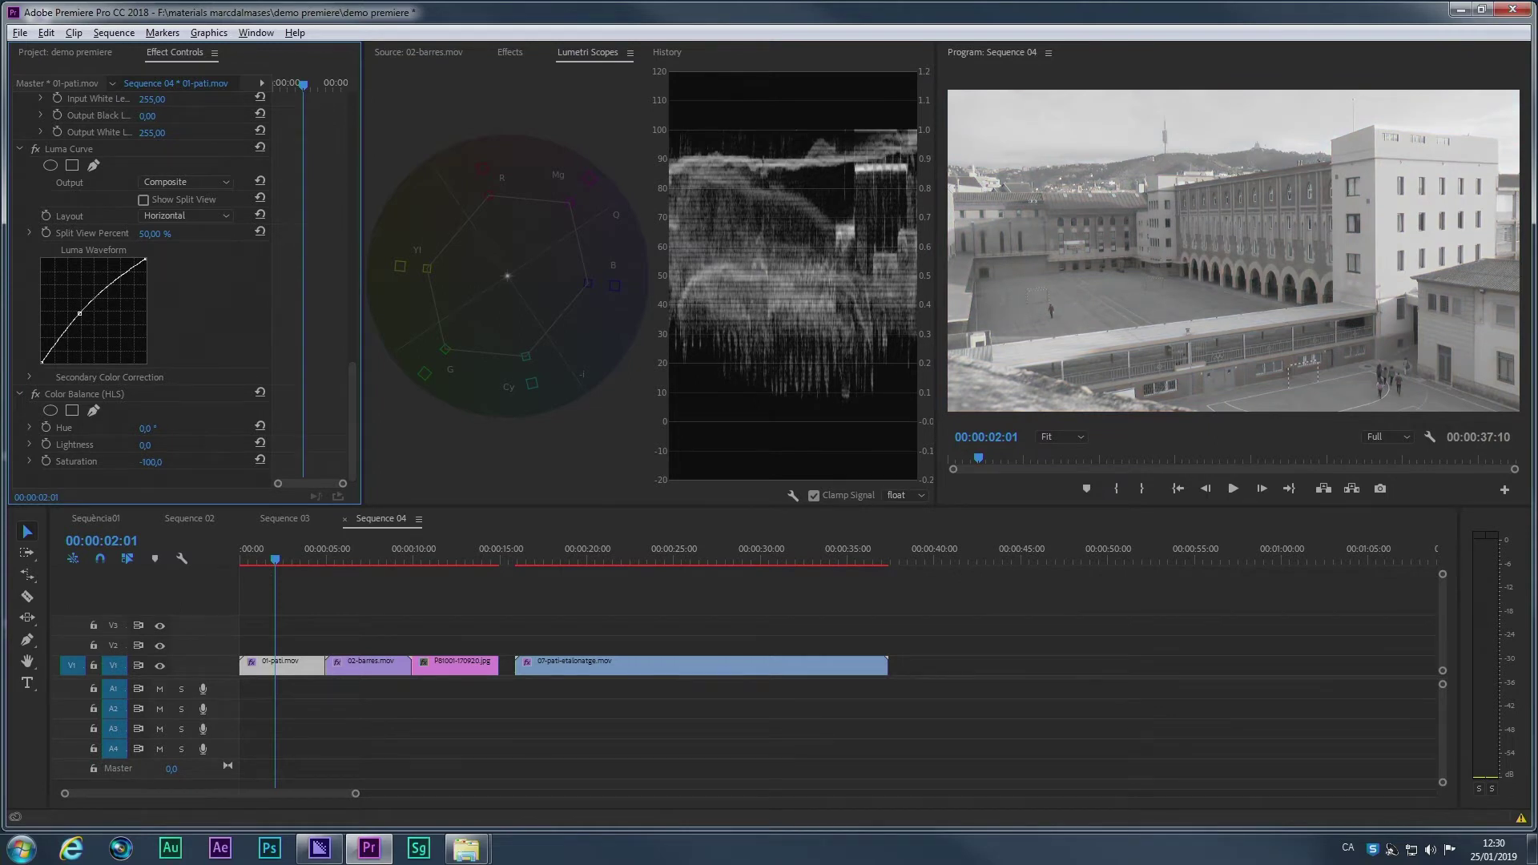
Step: Set the Color Balance (HLS) saturation of 01-pati.mov to about -25
click(151, 463)
text(-25)
key(Return)
mouse_move(149, 462)
mouse_down()
mouse_move(220, 463)
mouse_move(150, 463)
mouse_up()
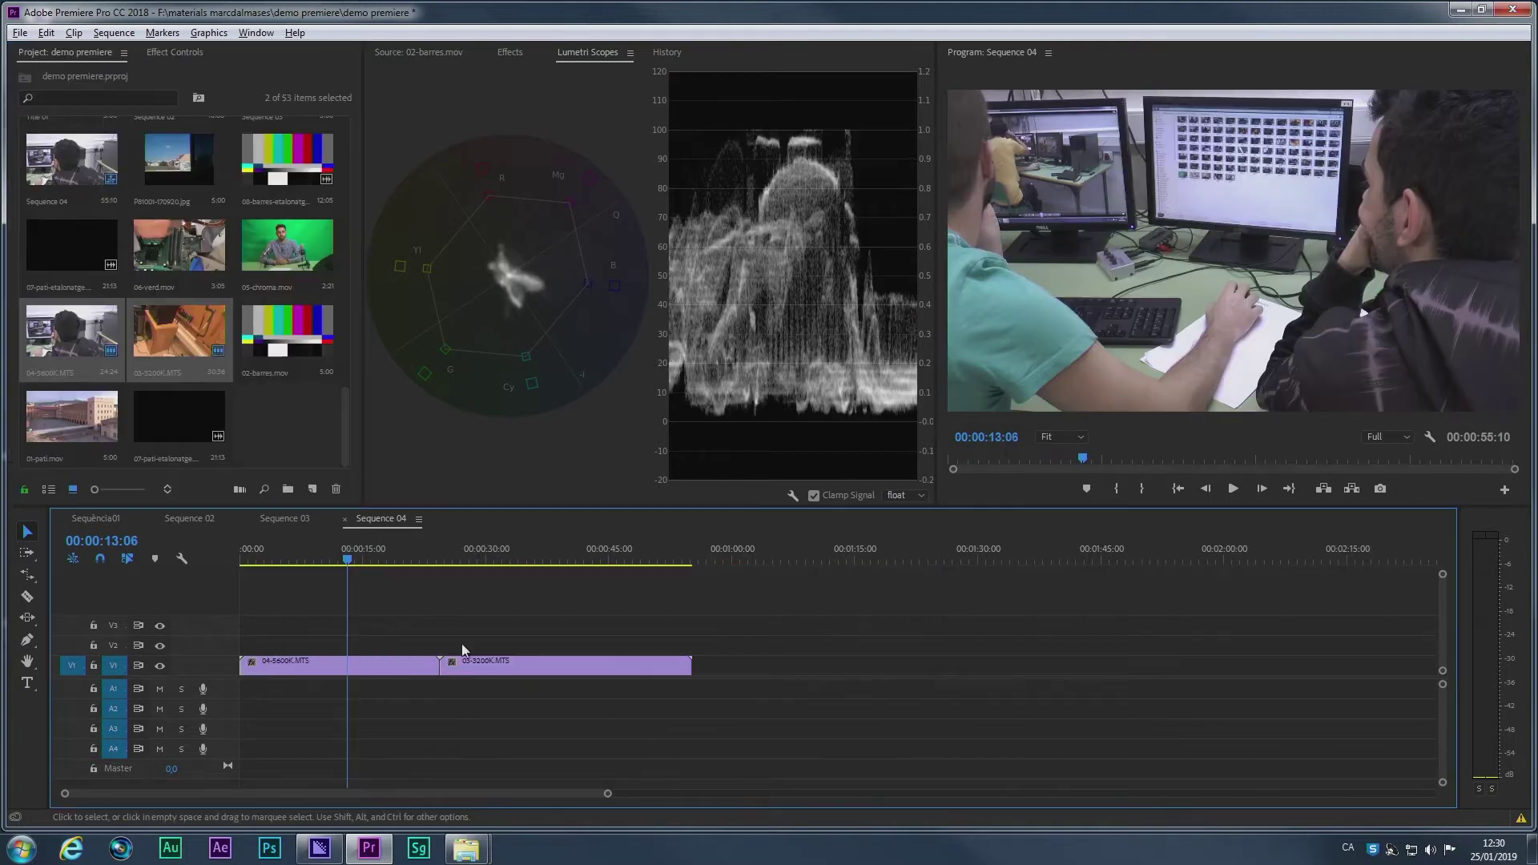
Step: Examine the vectorscope and waveform at several points of 04-5600K.MTS and 03-3200K.MTS to compare their color casts
drag(339, 552, 290, 555)
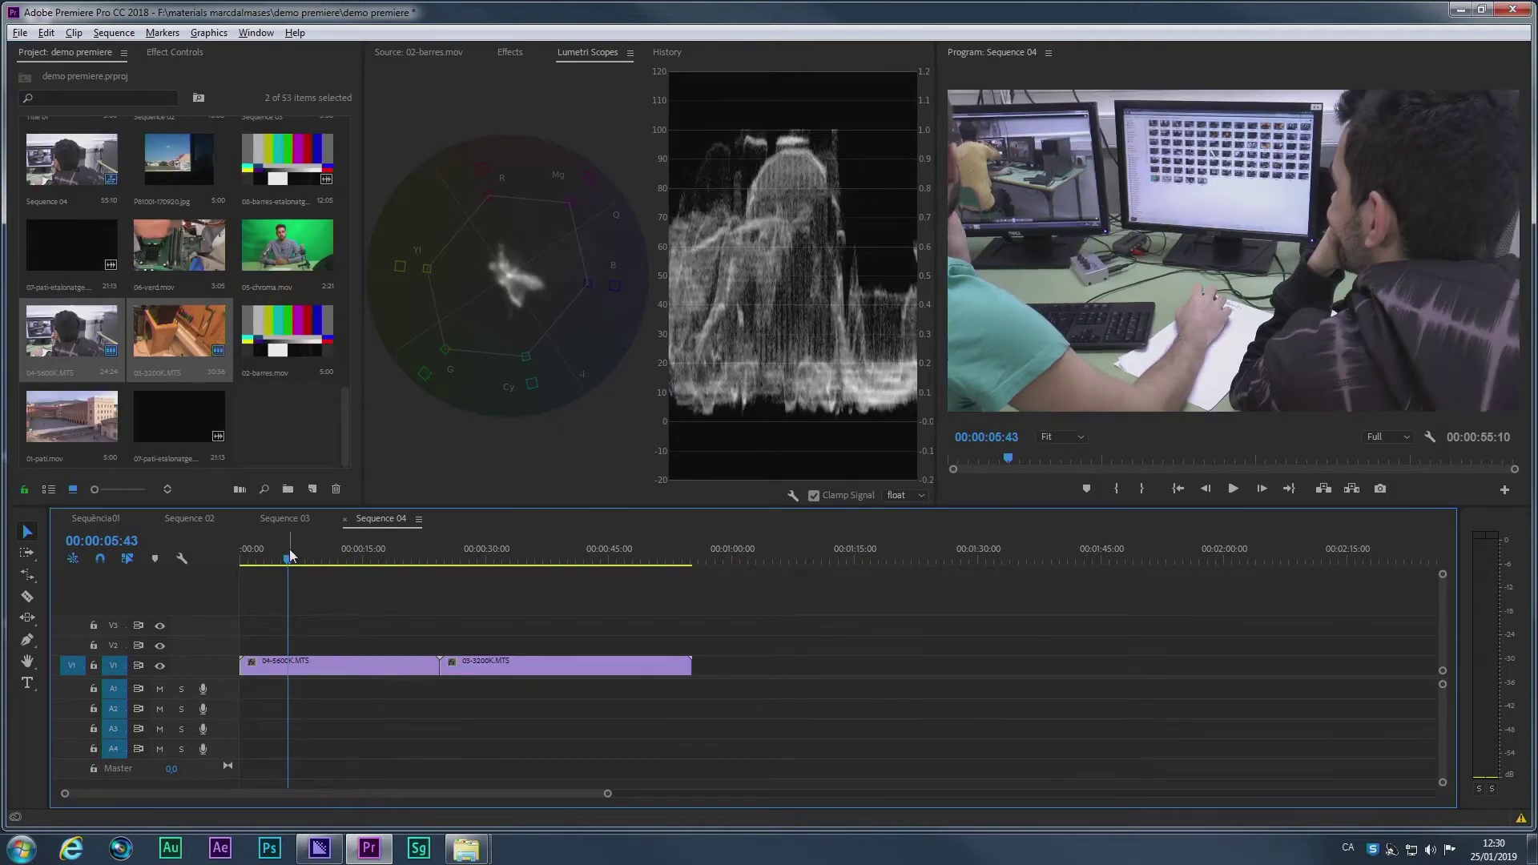
drag(464, 542, 369, 560)
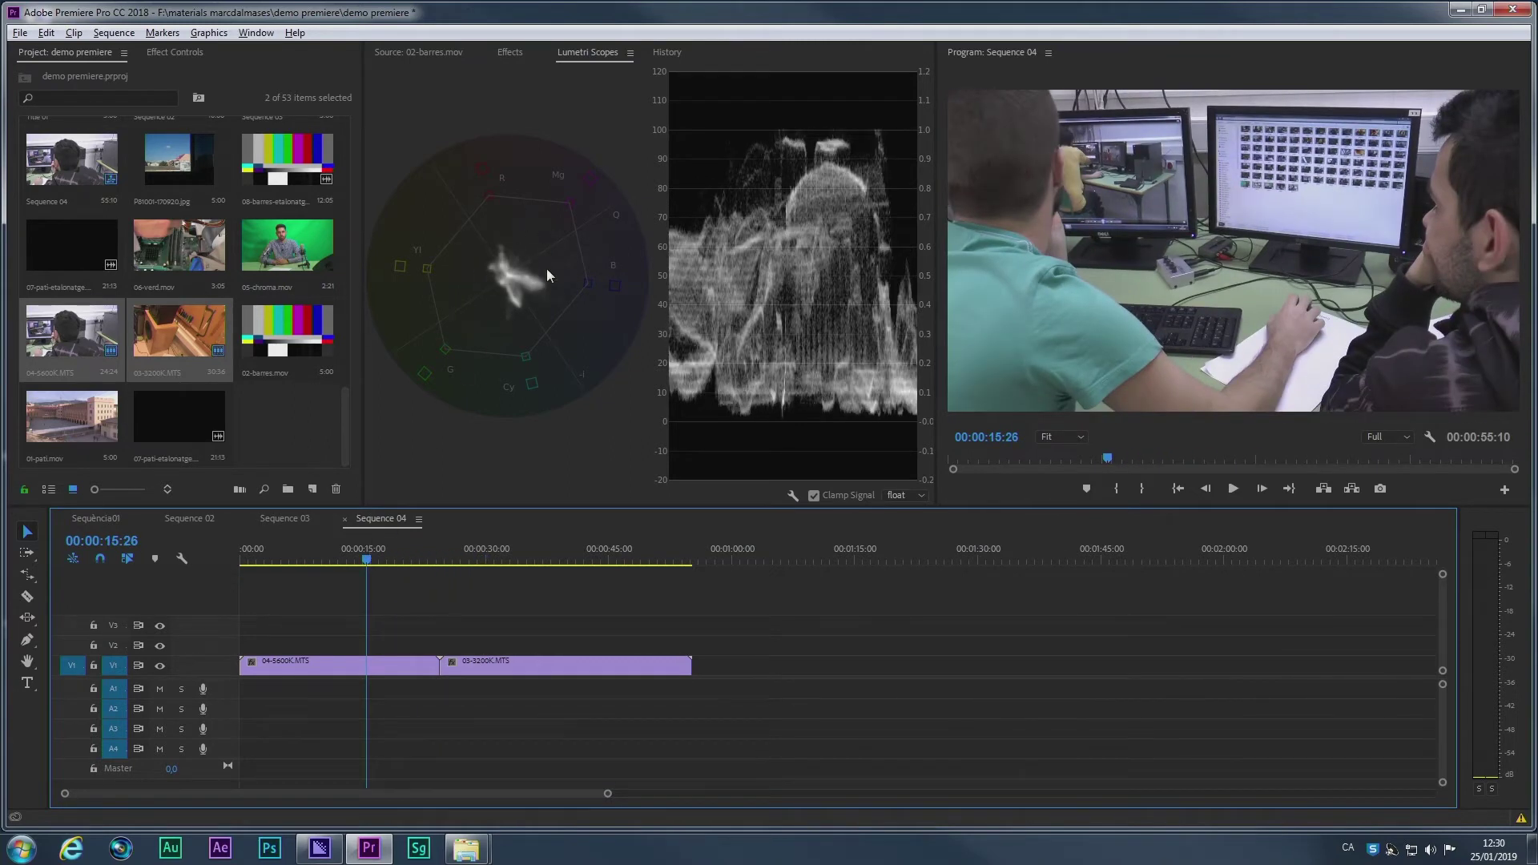
mouse_move(397, 563)
mouse_down()
mouse_move(383, 551)
mouse_move(396, 561)
mouse_up()
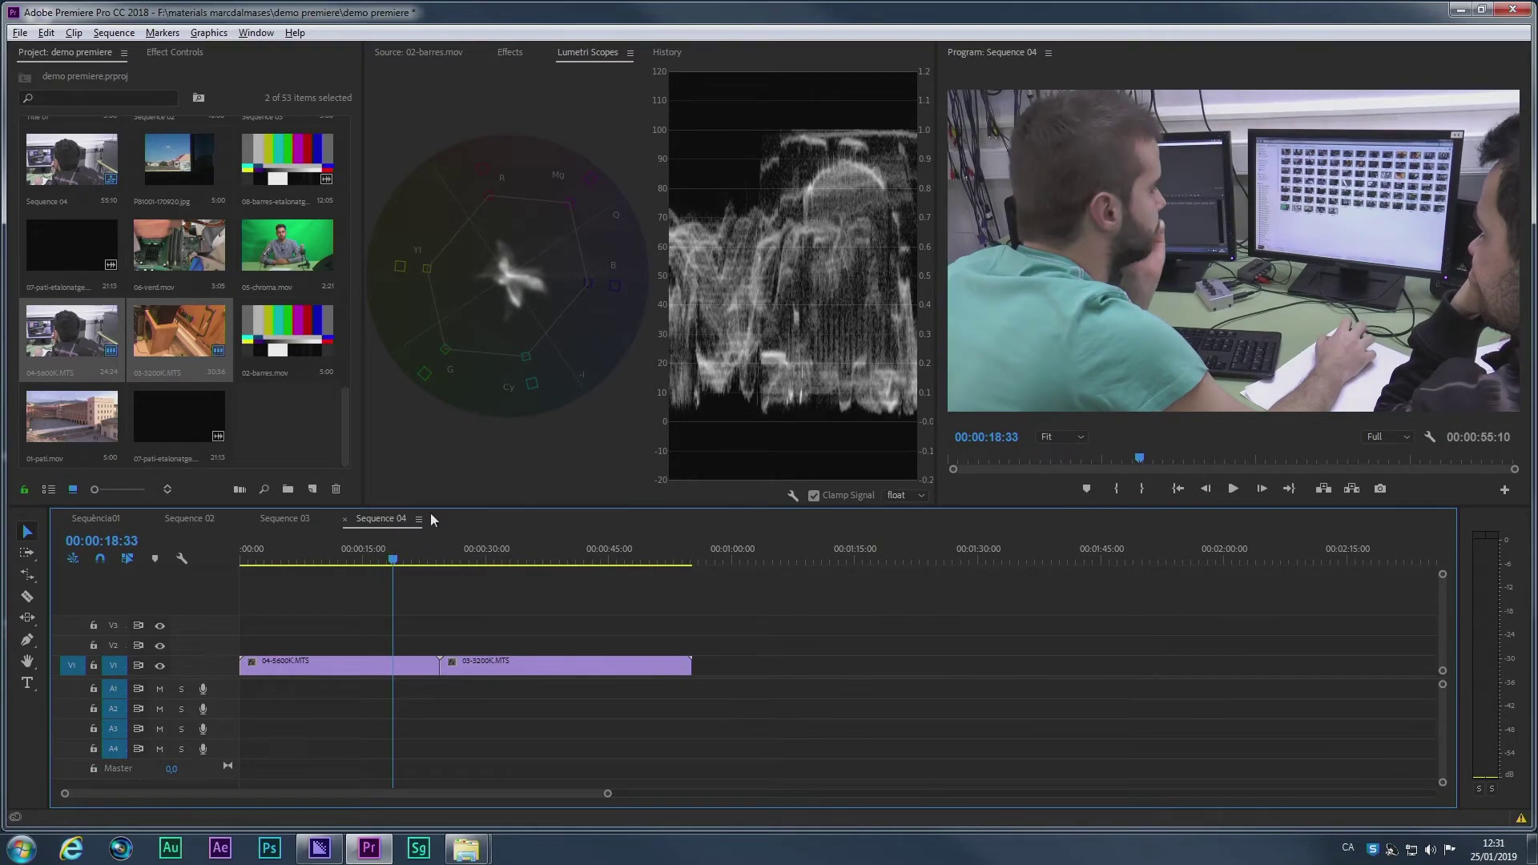
click(363, 552)
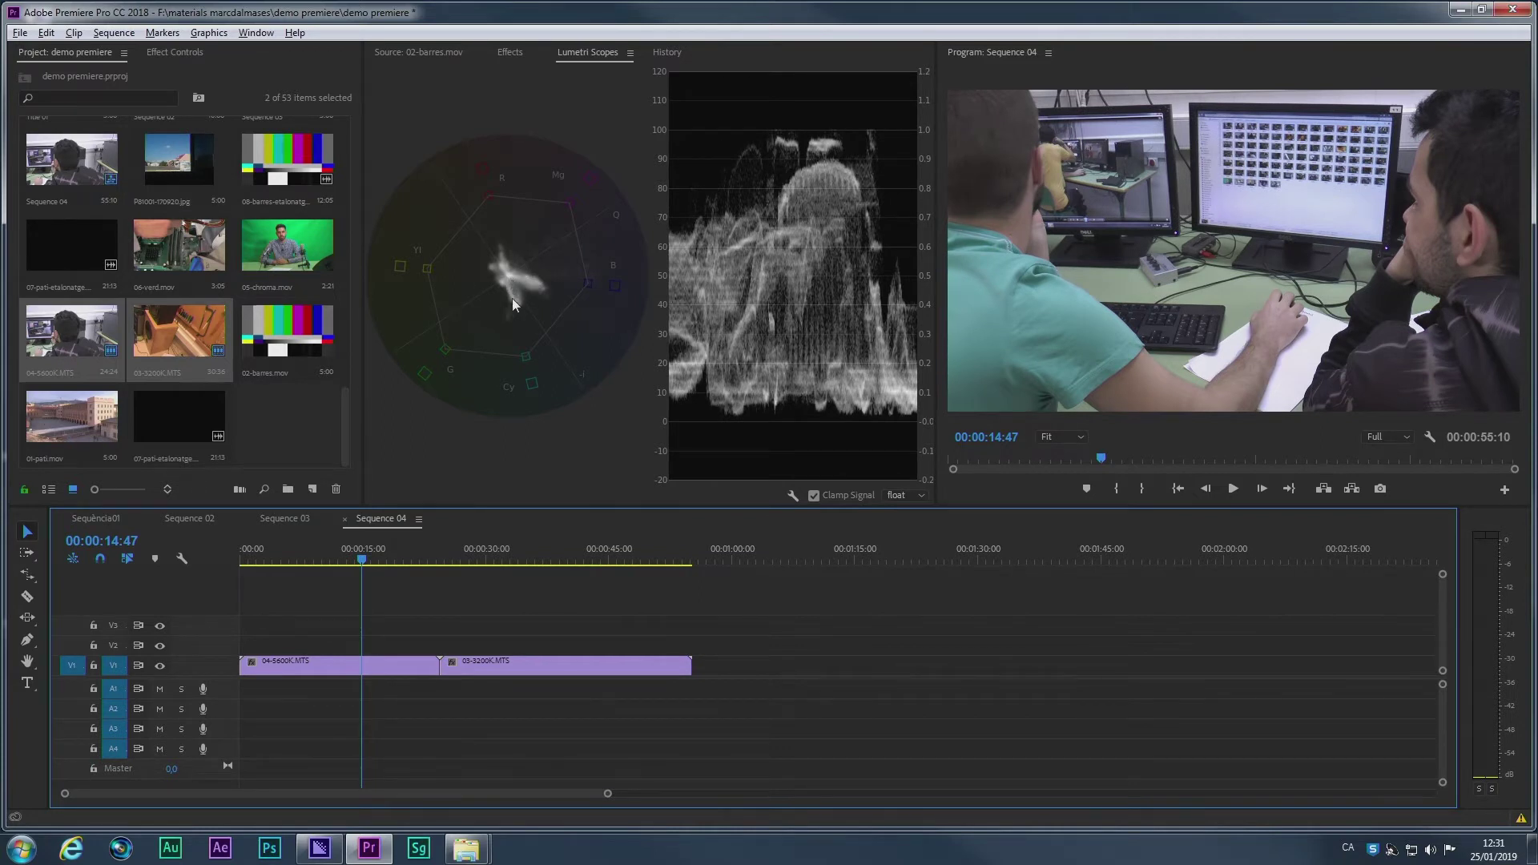
drag(374, 564, 503, 561)
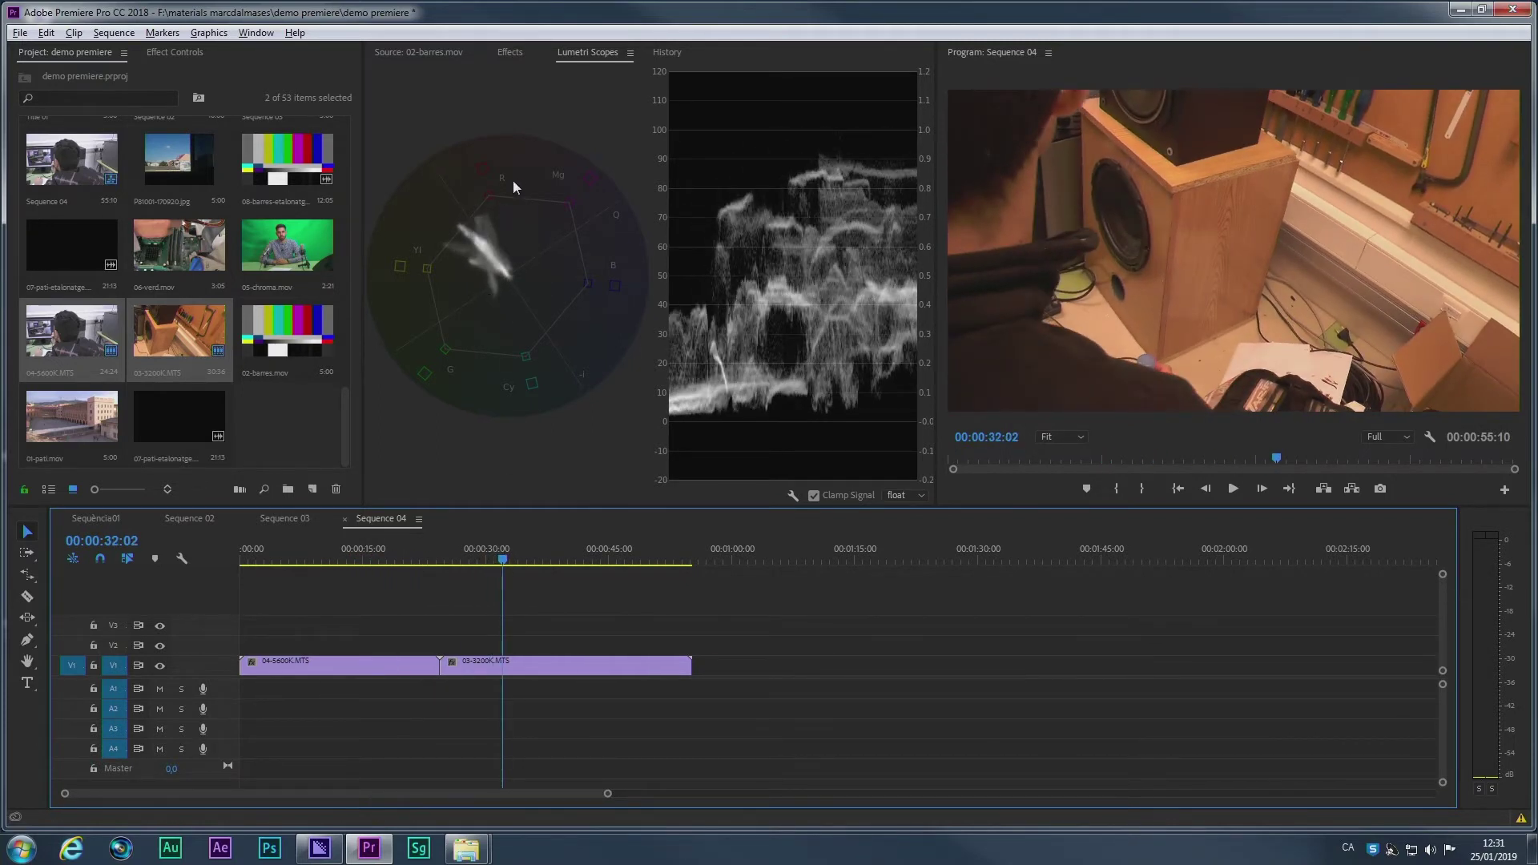
click(511, 658)
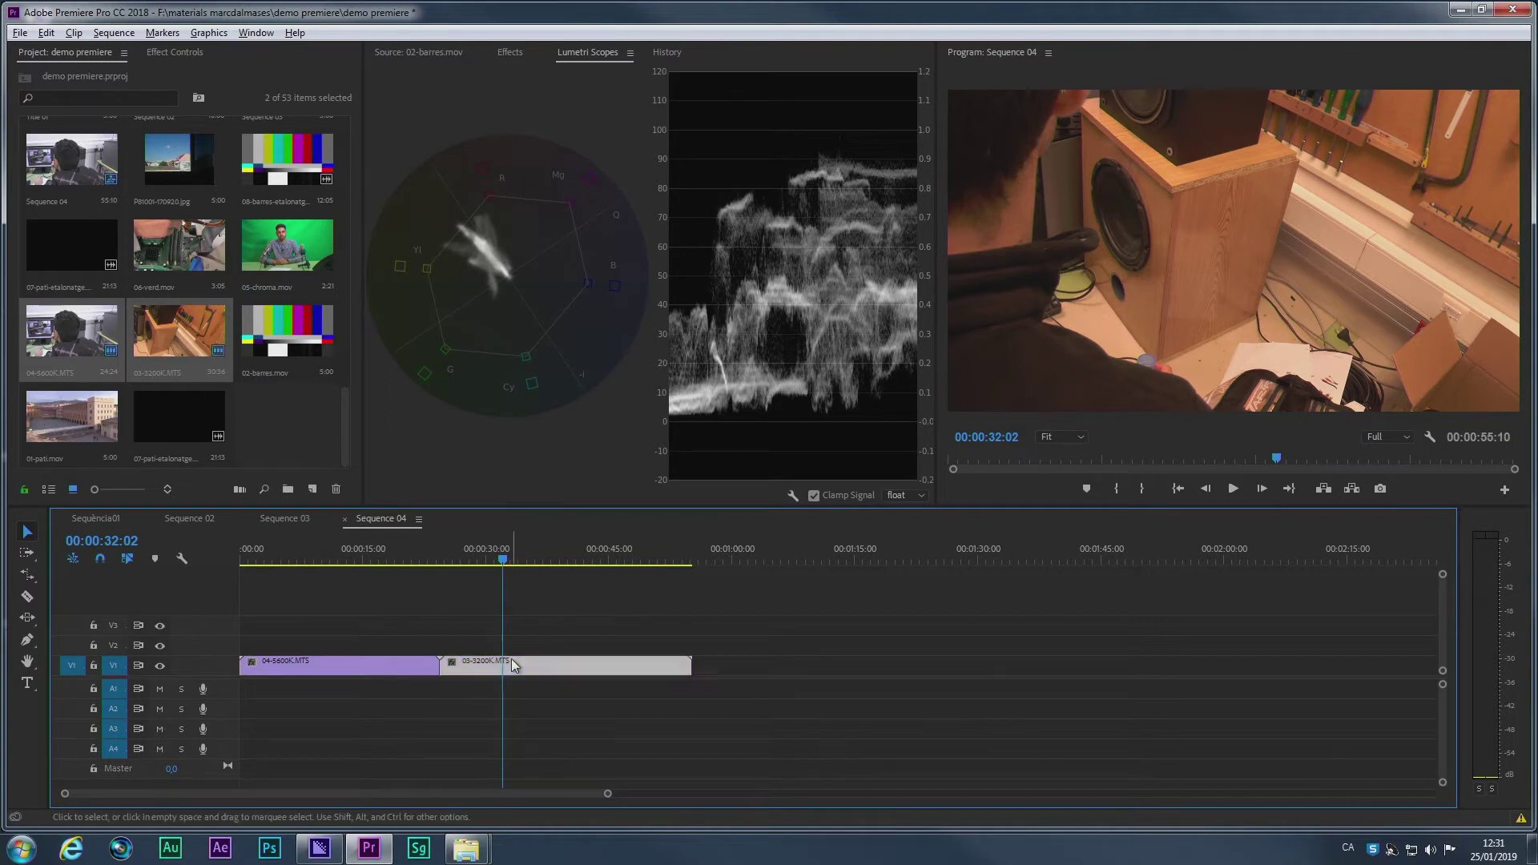
click(387, 561)
click(525, 560)
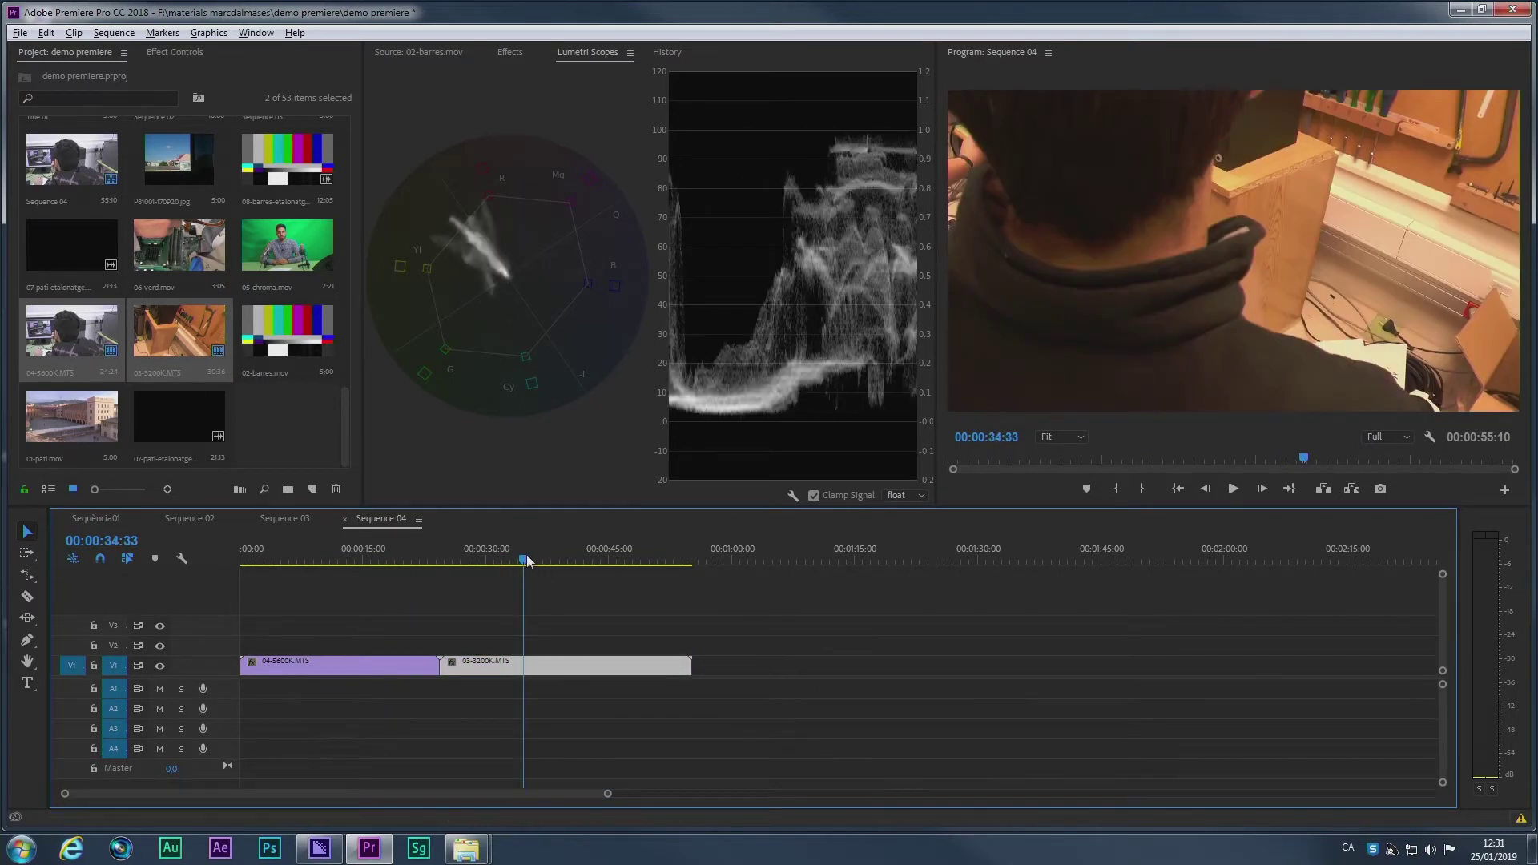
drag(454, 566, 522, 564)
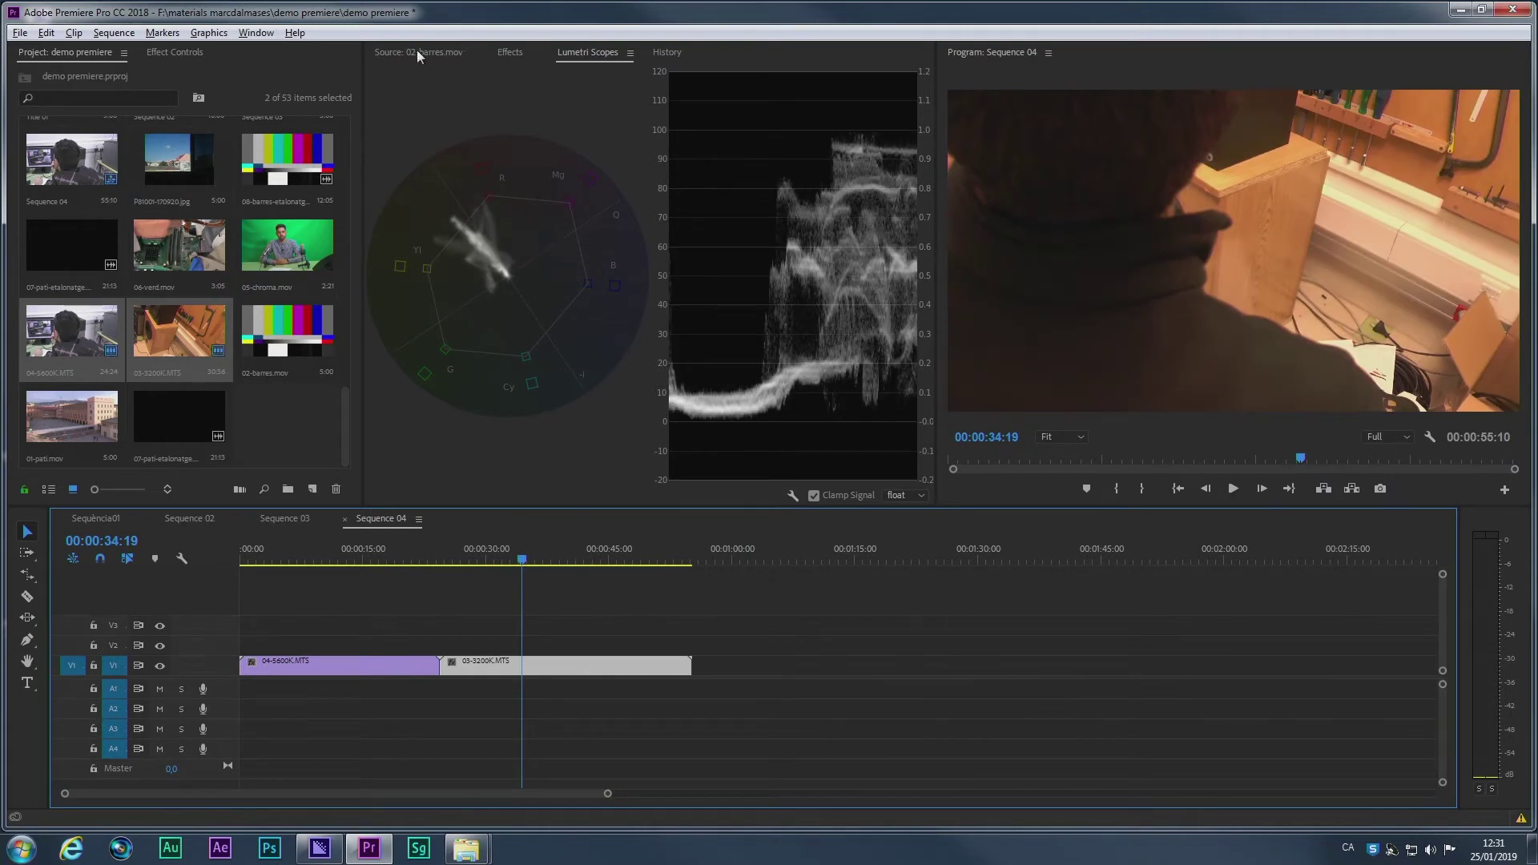
Step: Apply the Fast Color Corrector to 03-3200K.MTS
click(510, 52)
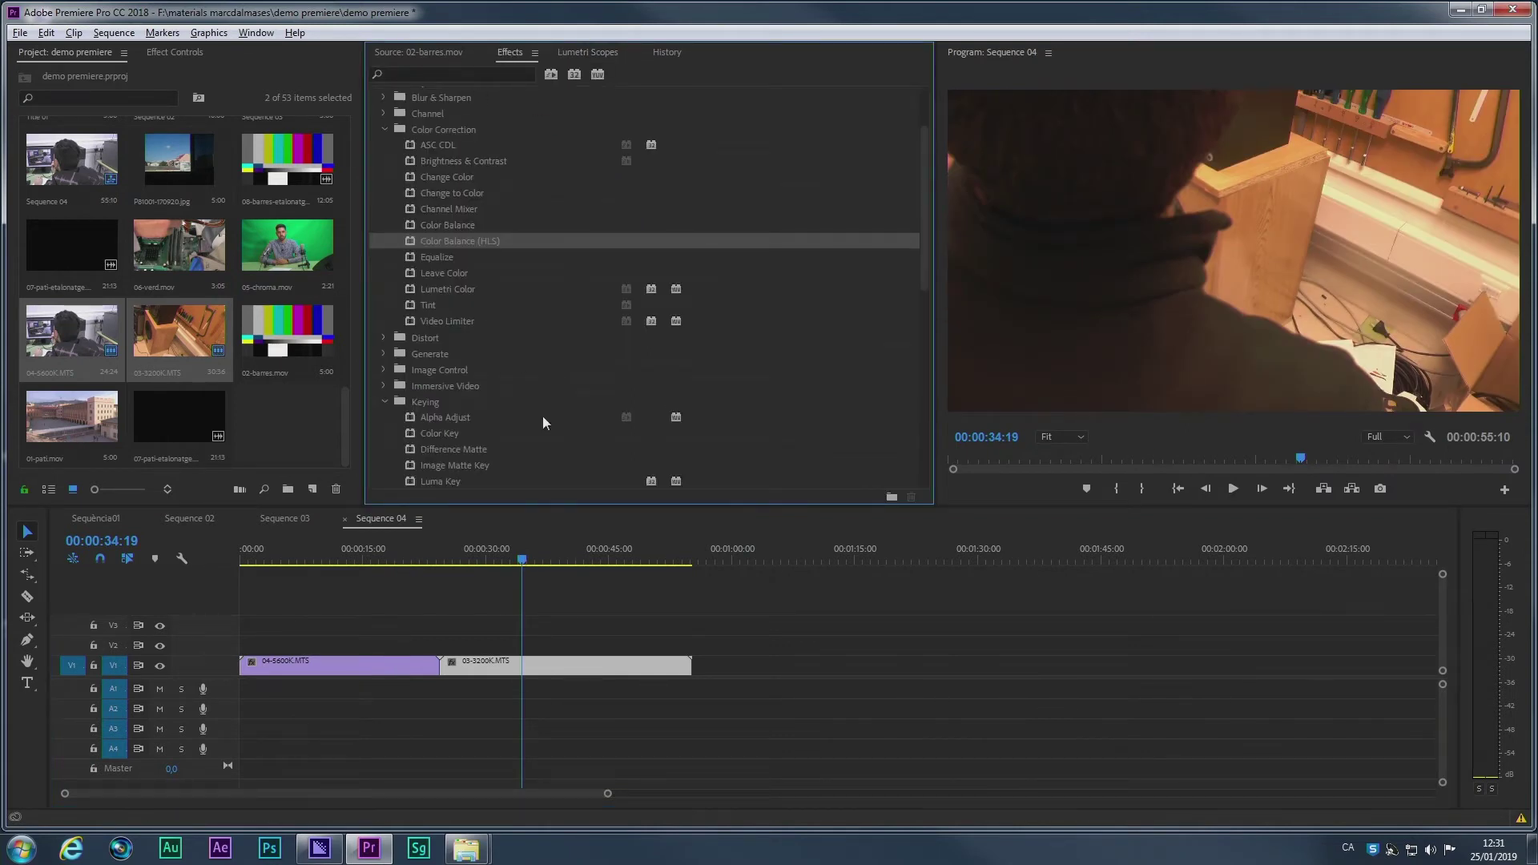
scroll(543, 413, down, 7)
drag(453, 338, 550, 671)
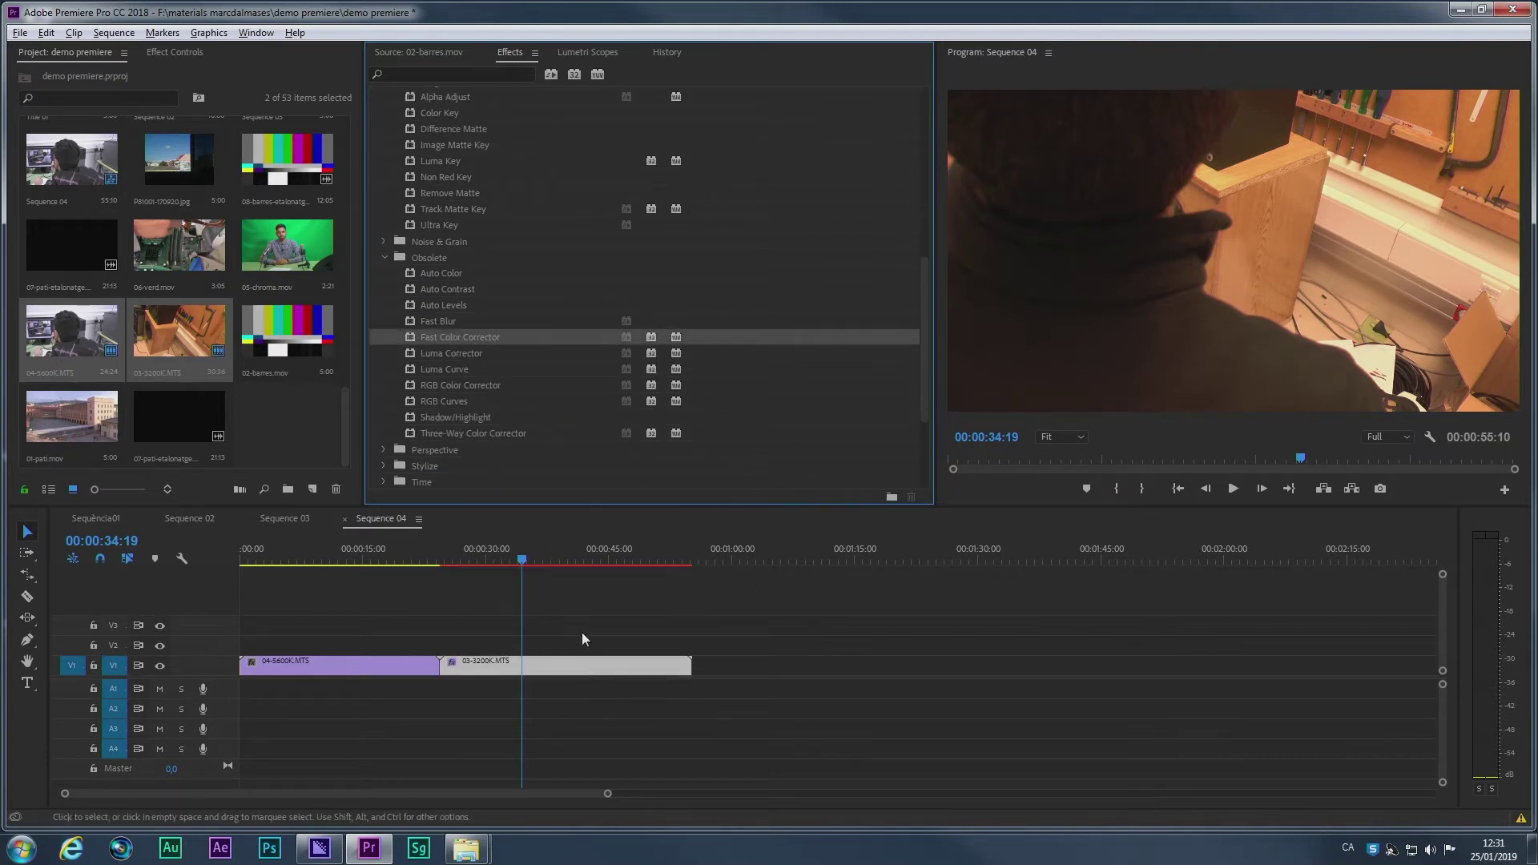
Step: Display the Fast Color Corrector's hue balance wheel for 03-3200K.MTS alongside the Lumetri Scopes
click(434, 51)
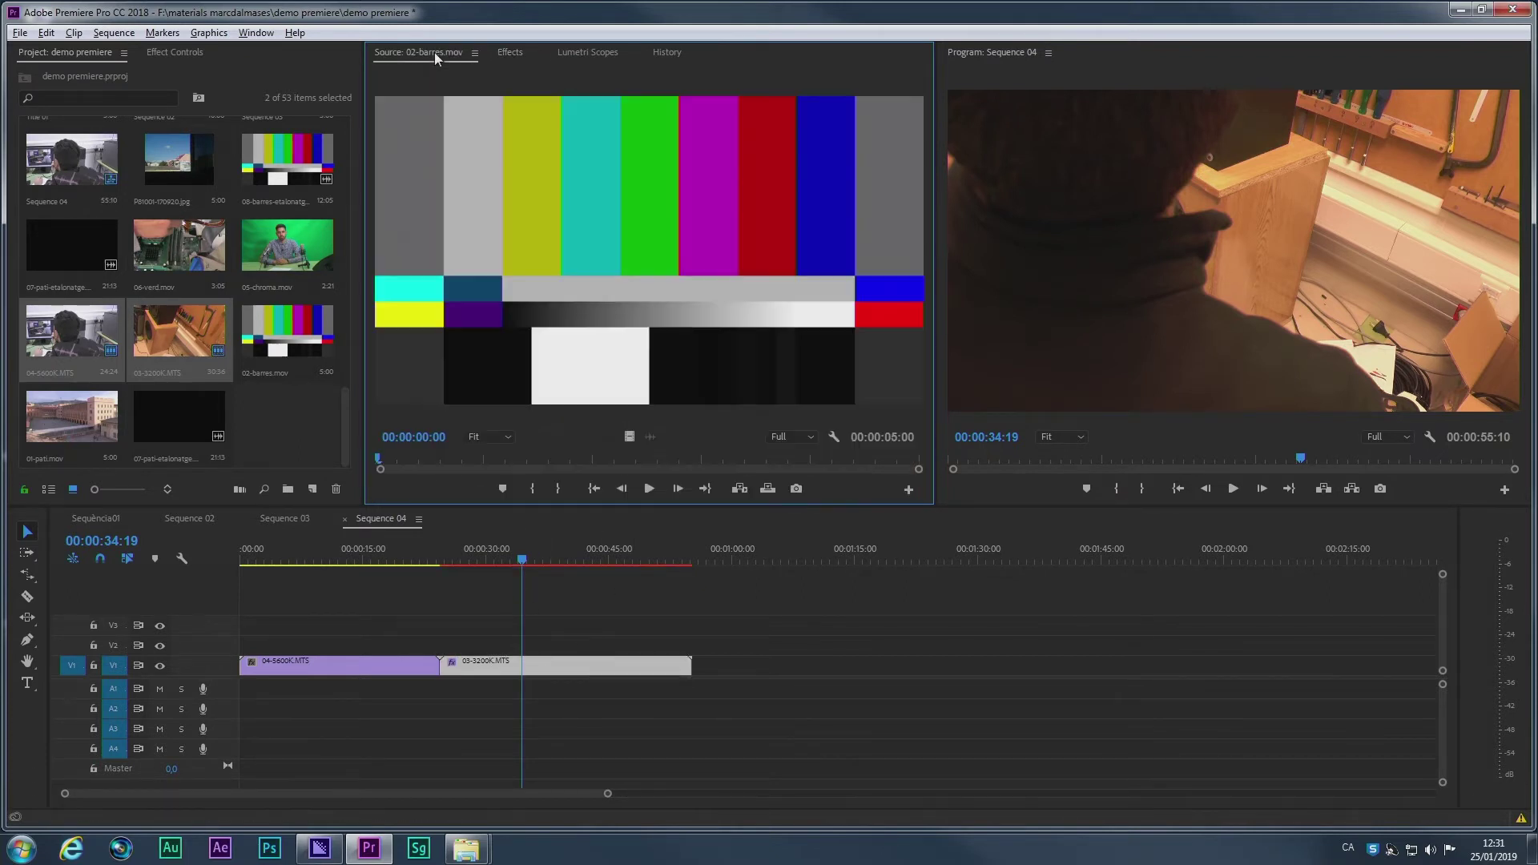
click(588, 53)
drag(340, 442, 392, 287)
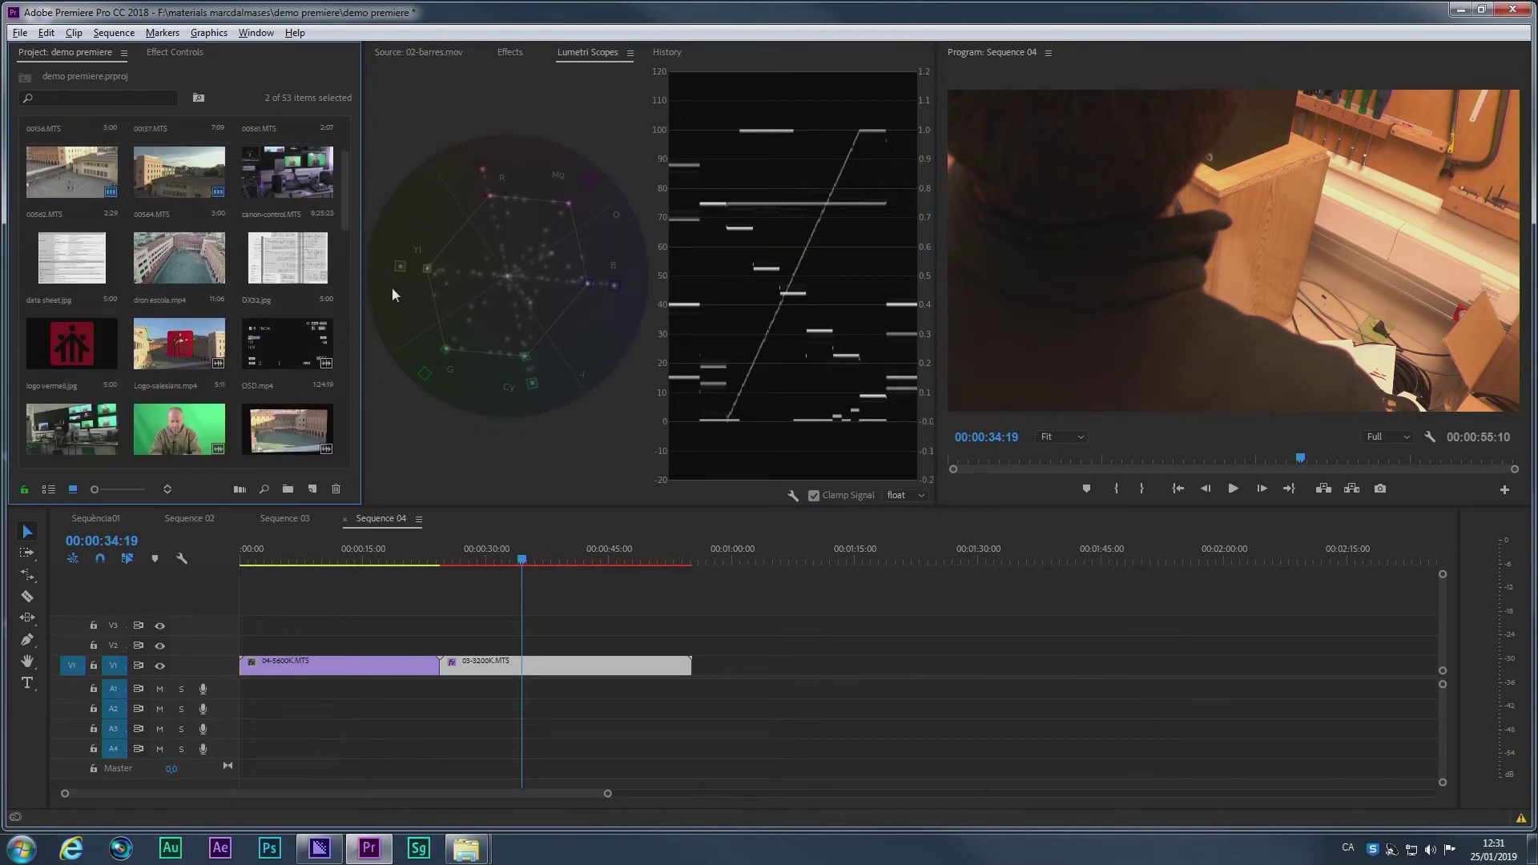
click(527, 670)
click(167, 51)
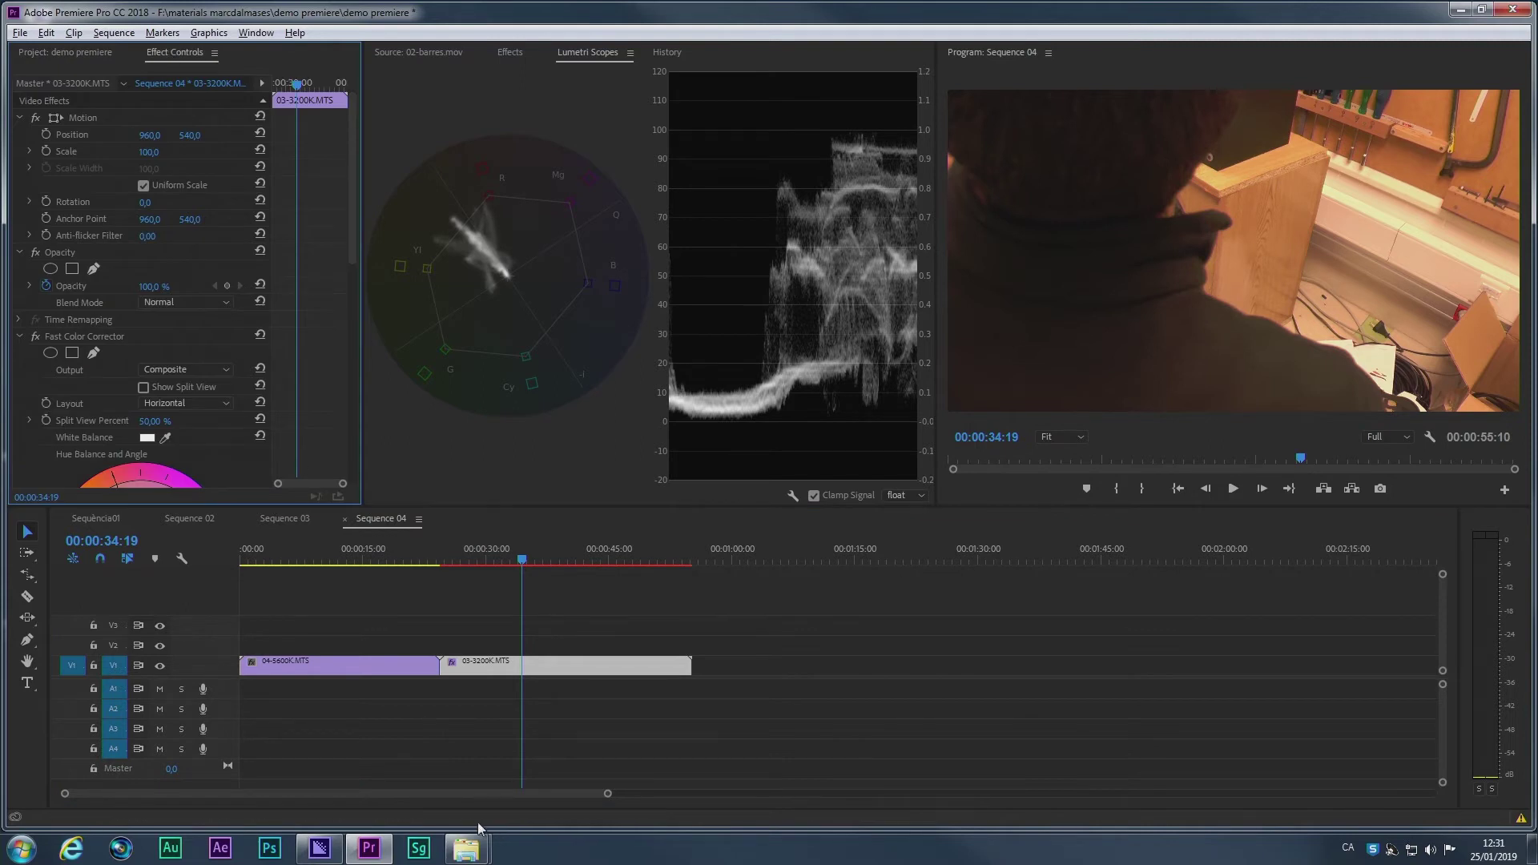
click(579, 662)
scroll(341, 242, down, 3)
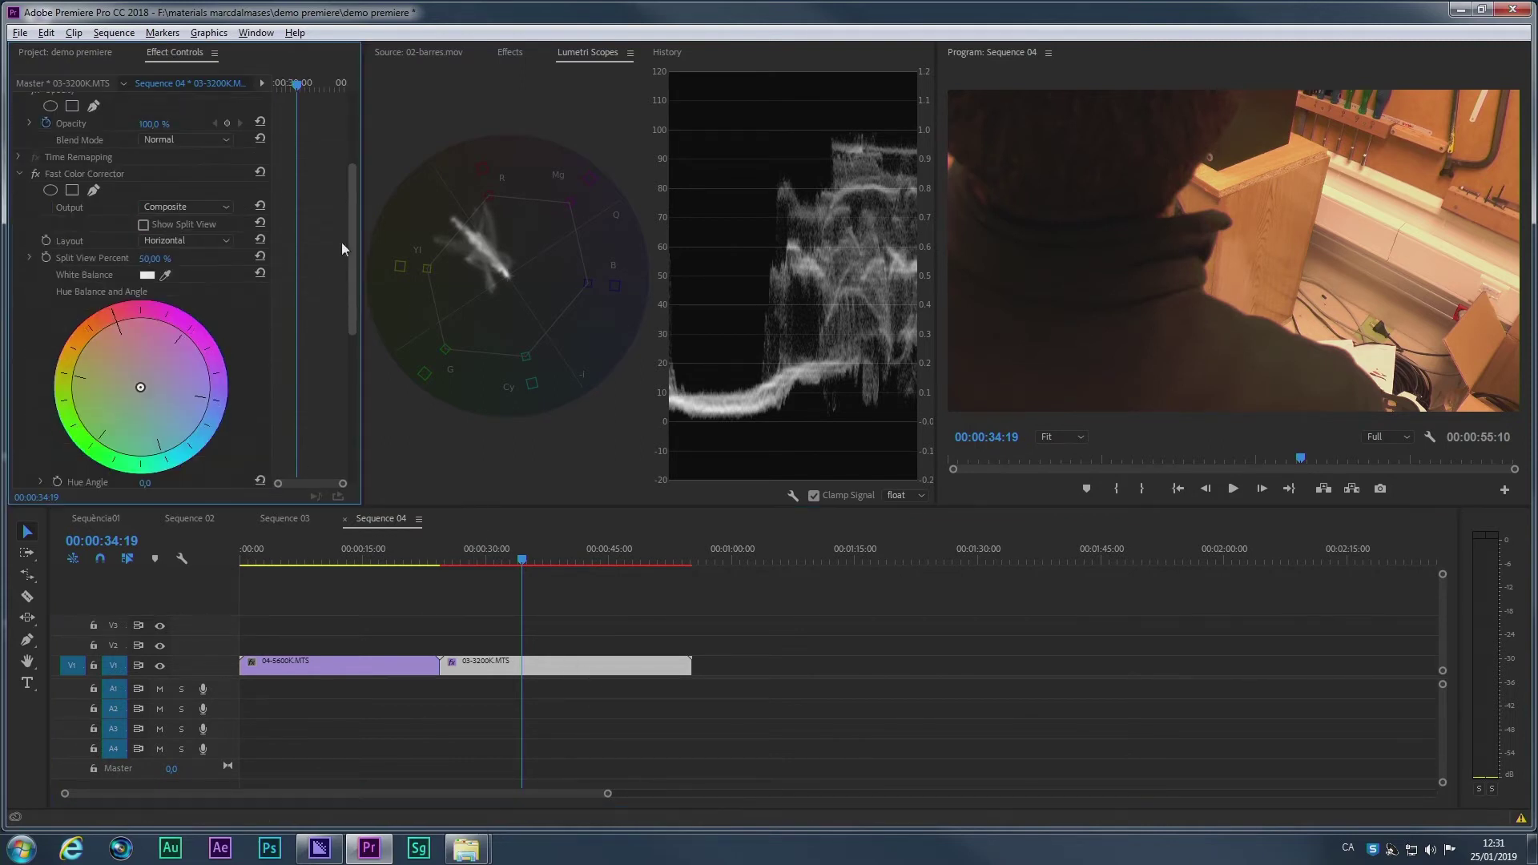
scroll(342, 241, down, 3)
Step: Compare frames of 04-5600K.MTS near 15 seconds with frames of 03-3200K.MTS near 35 seconds in the scopes
click(367, 538)
click(522, 551)
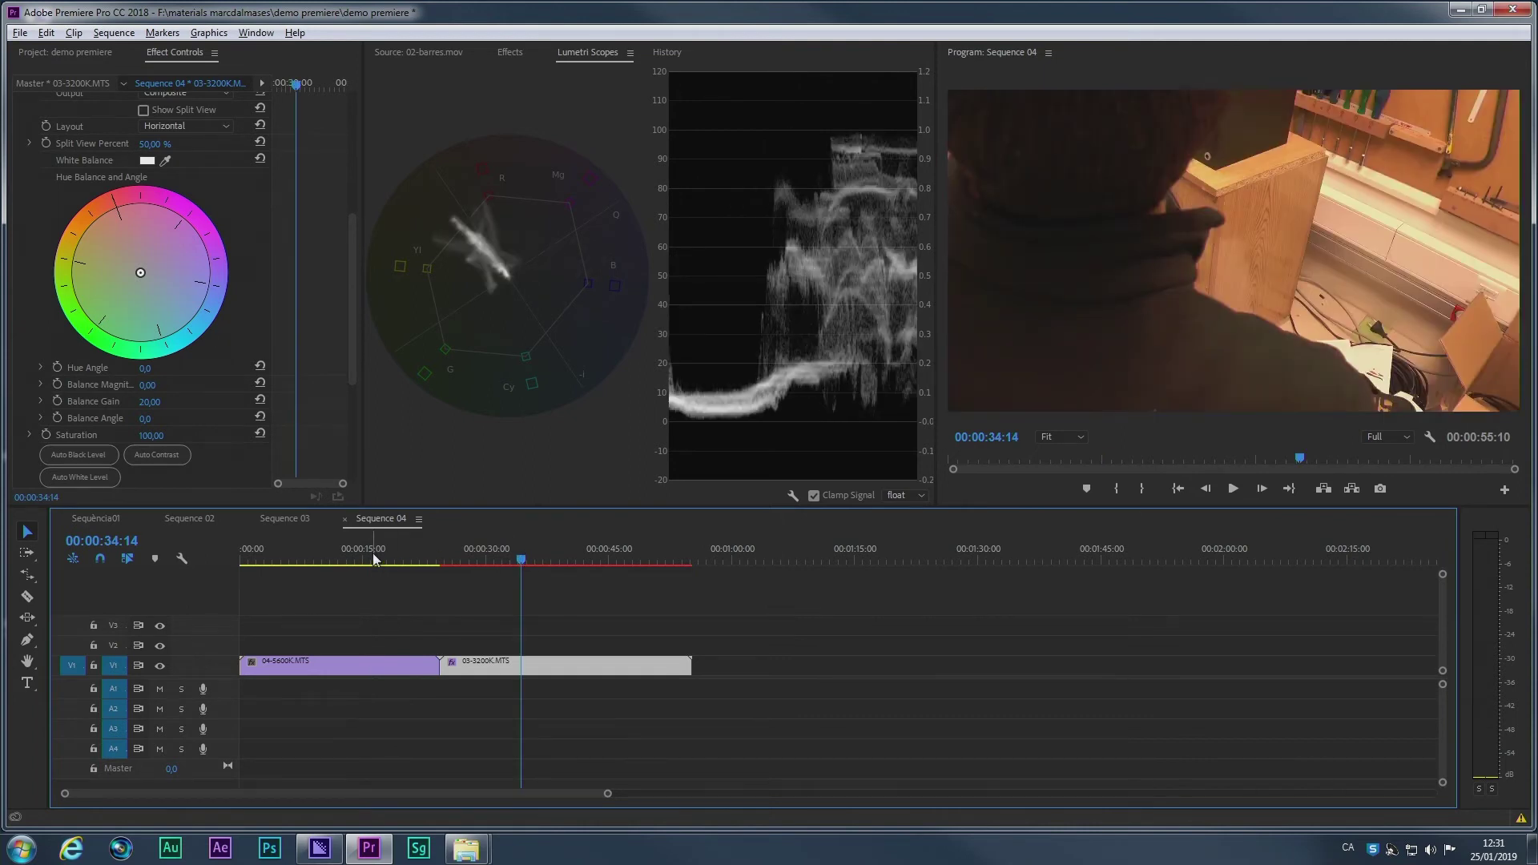
click(373, 553)
click(537, 552)
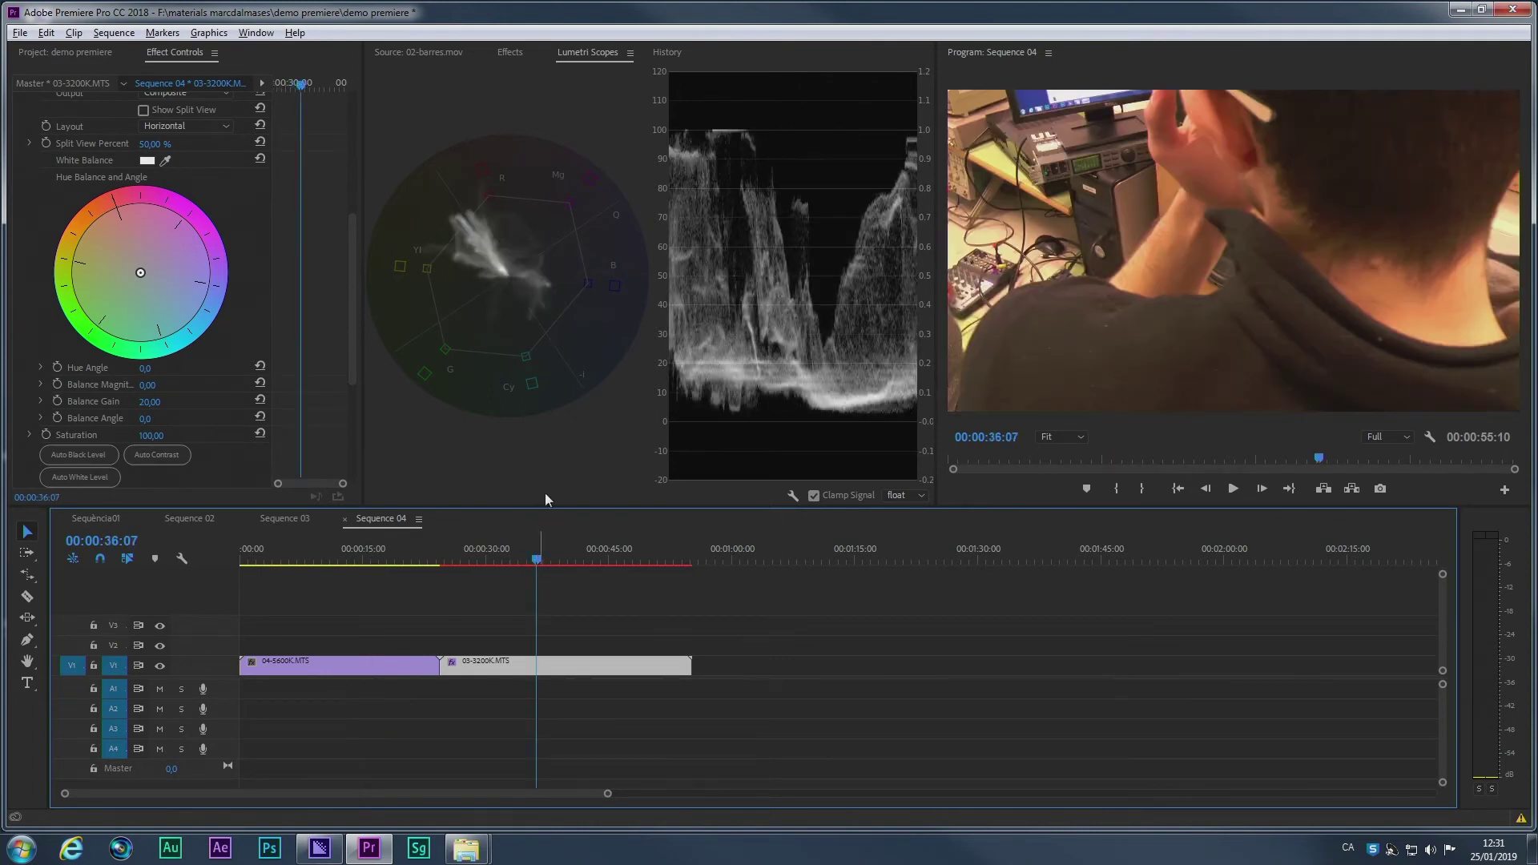
click(369, 553)
click(522, 555)
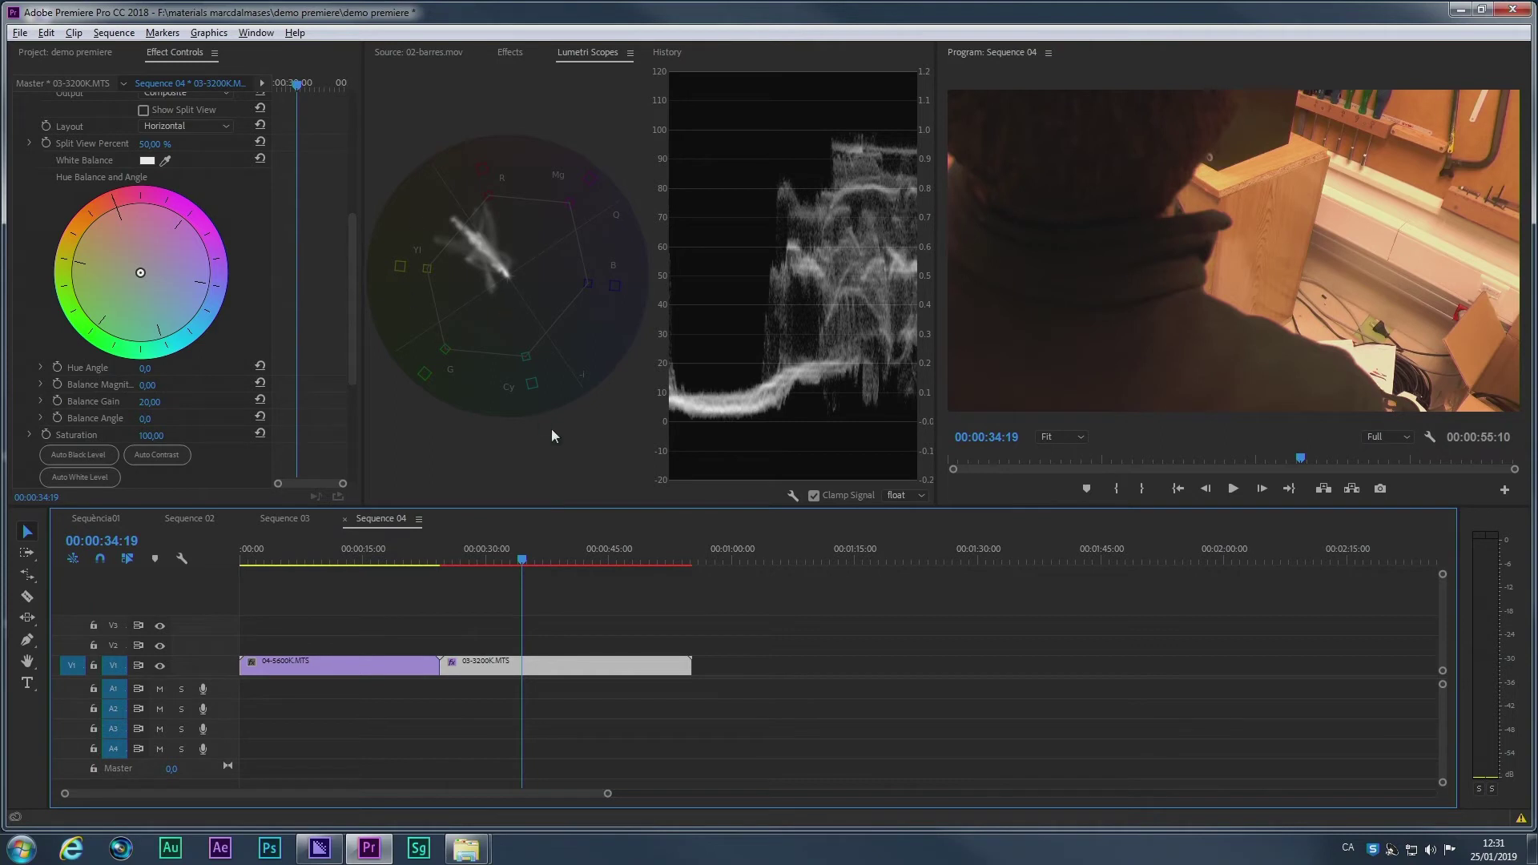
Step: Shift the hue balance of 03-3200K.MTS toward blue, with magnitude about 52.75, gain 47.44 and angle 48°, and compare with 04-5600K.MTS
drag(142, 273, 162, 299)
click(535, 670)
click(364, 545)
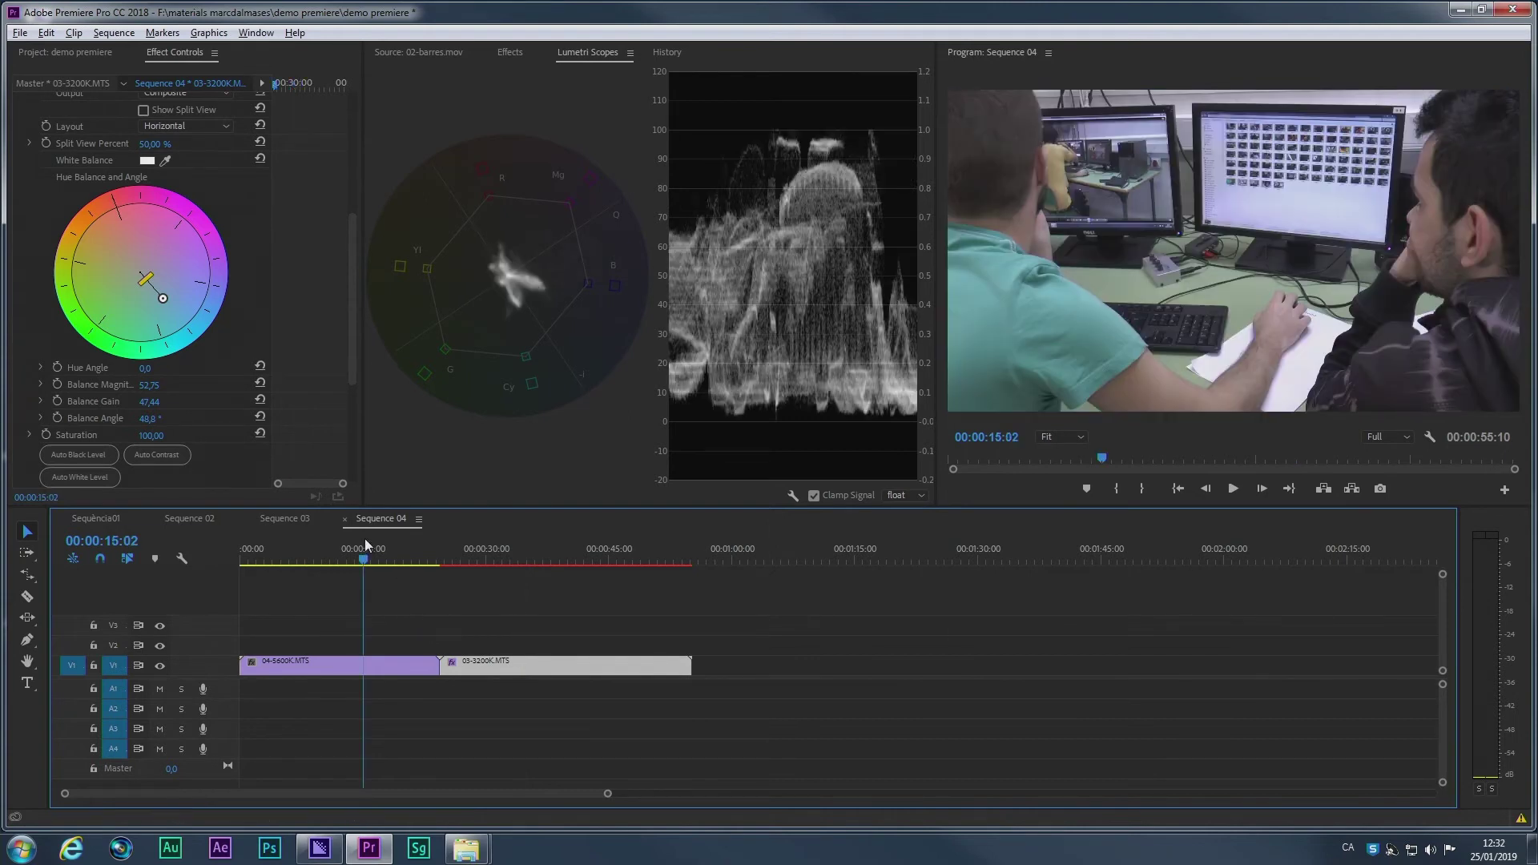
Step: Compare the corrected 03-3200K.MTS between about 42 and 49 seconds with frames of 04-5600K.MTS in the Lumetri Scopes
click(485, 545)
click(593, 551)
click(347, 551)
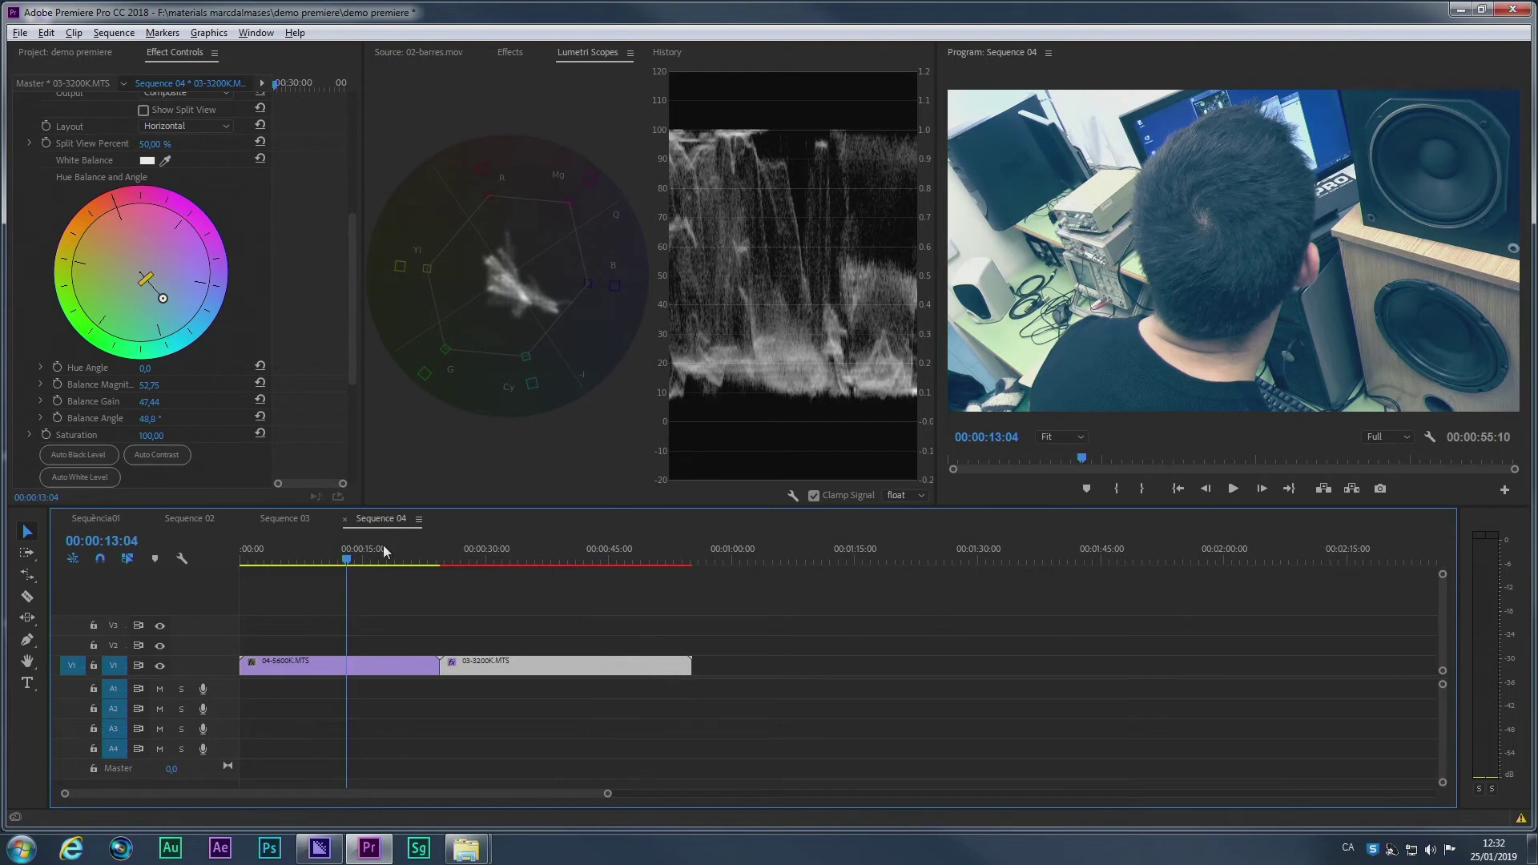
click(585, 550)
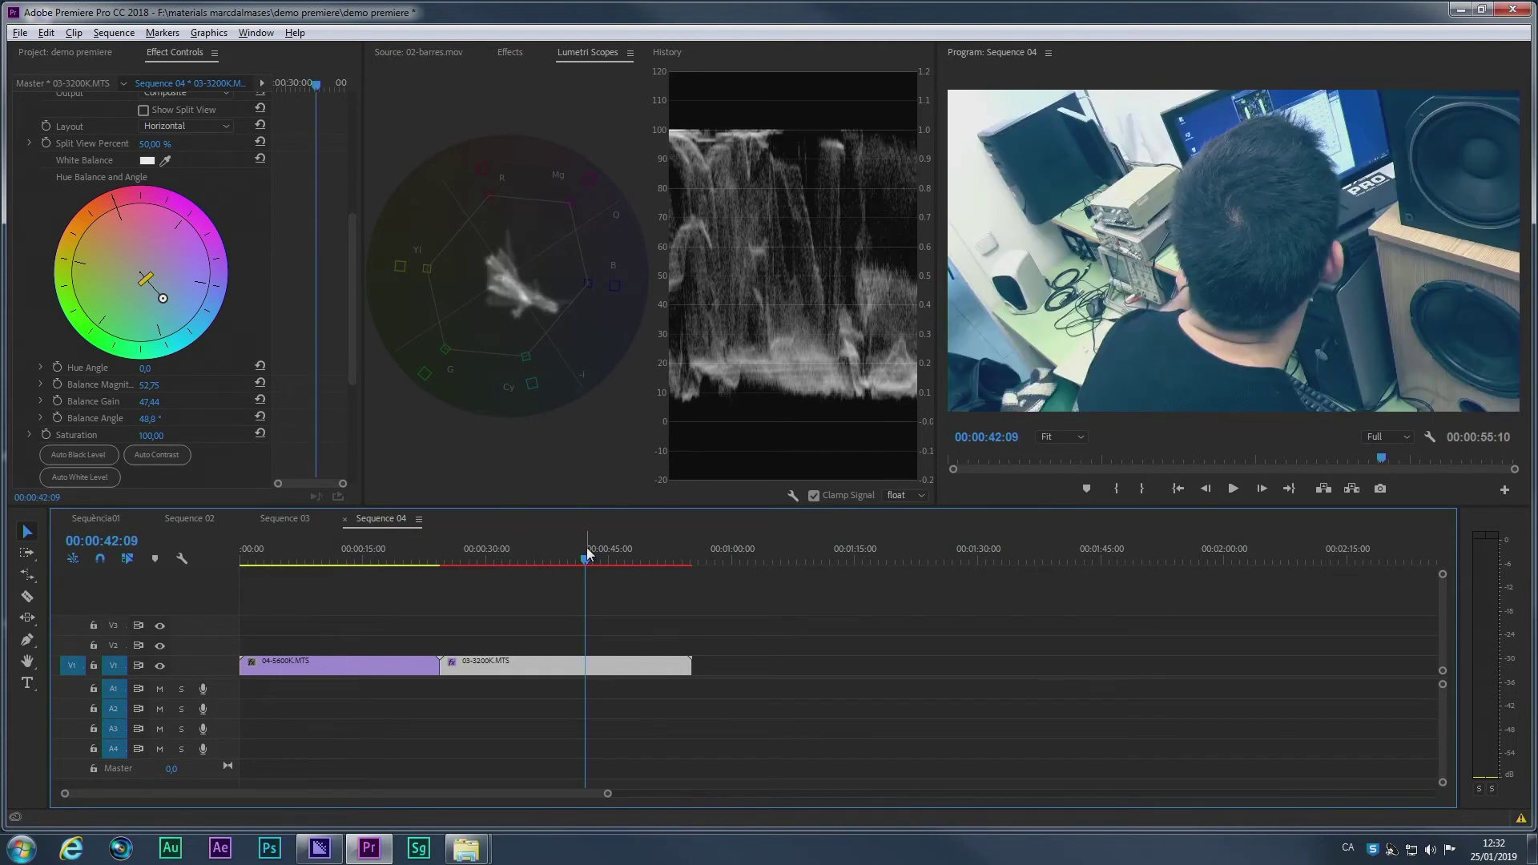
click(344, 556)
click(623, 548)
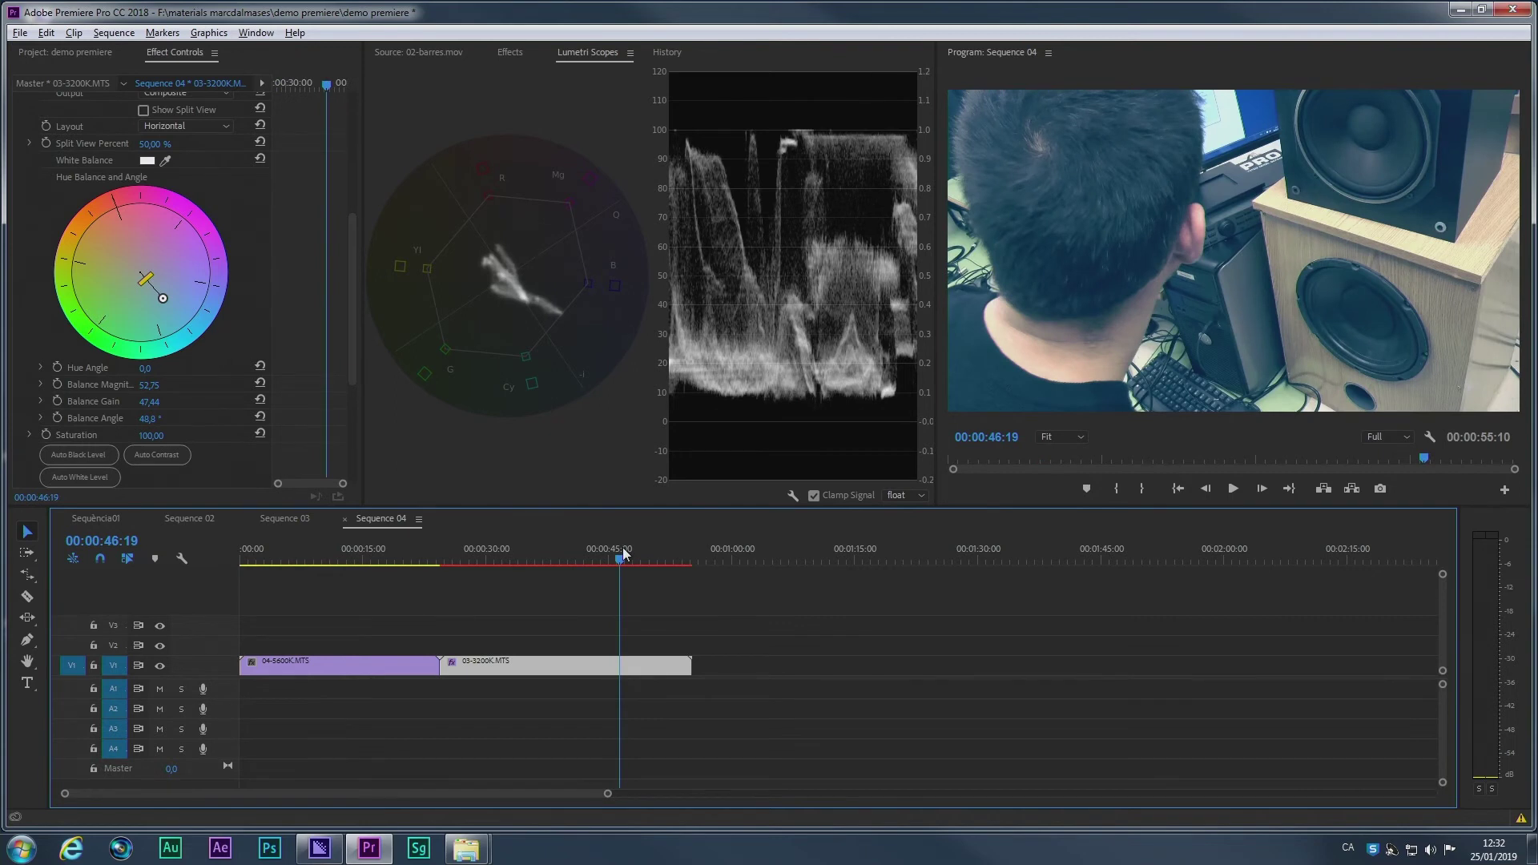
click(370, 548)
click(641, 548)
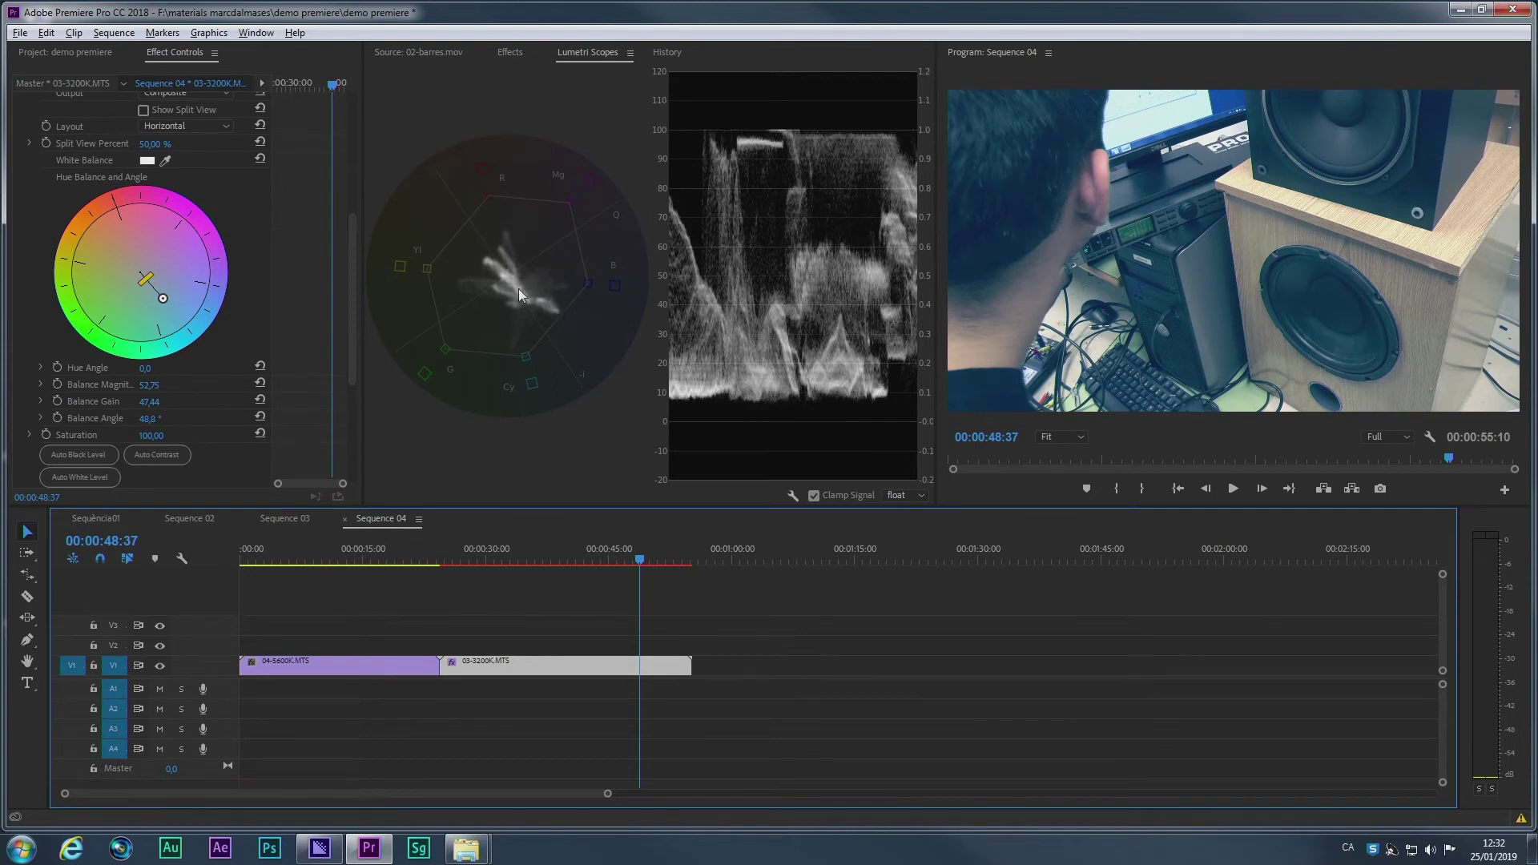
click(321, 558)
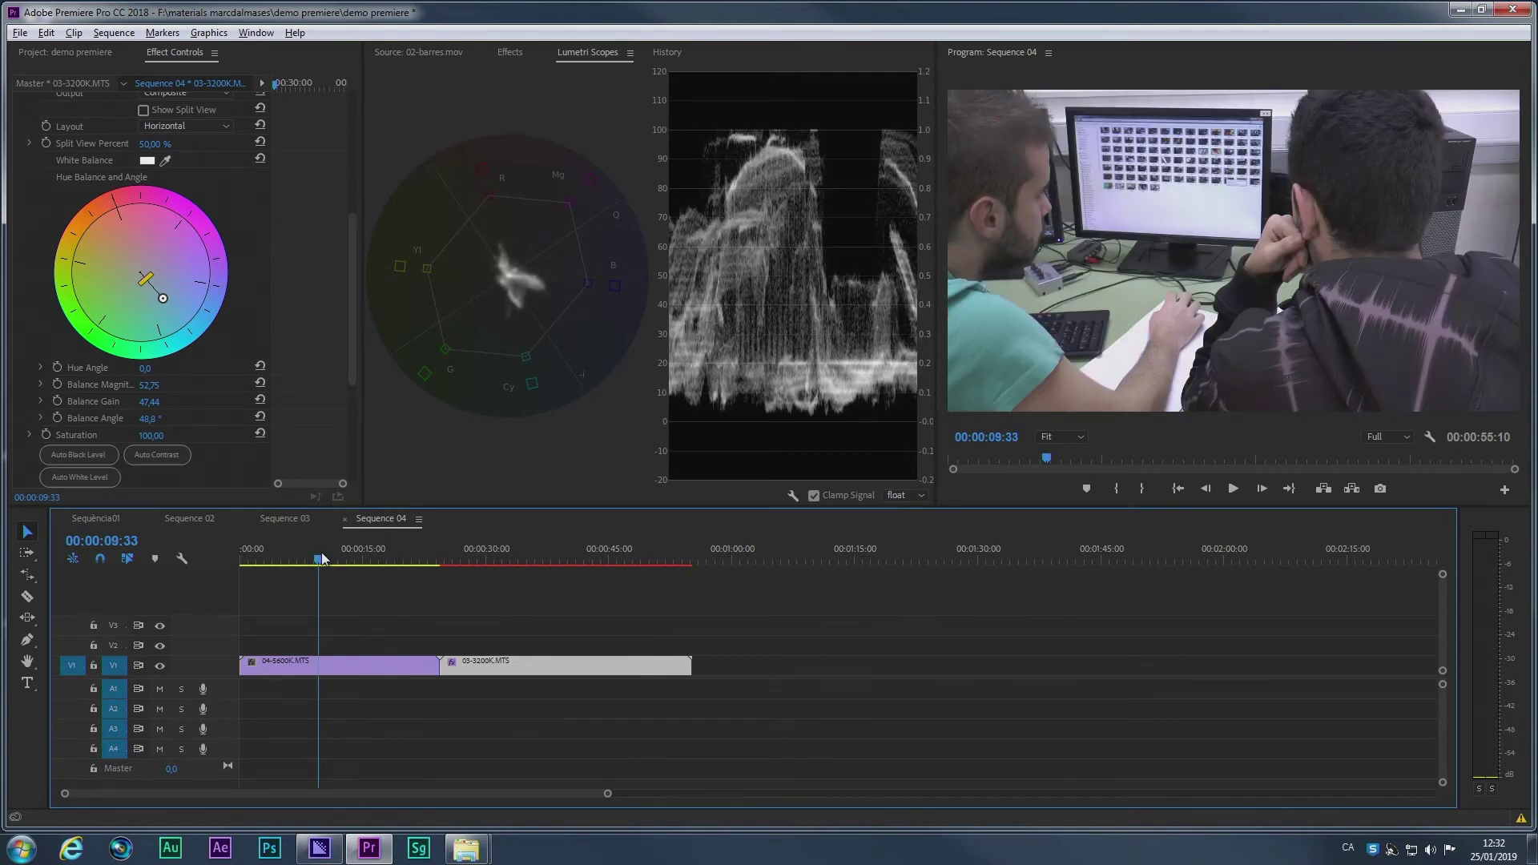
click(622, 546)
Step: At 42 seconds in the sequence, lower the Fast Color Corrector saturation of 03-3200K.MTS to 76
click(584, 552)
drag(351, 352, 338, 436)
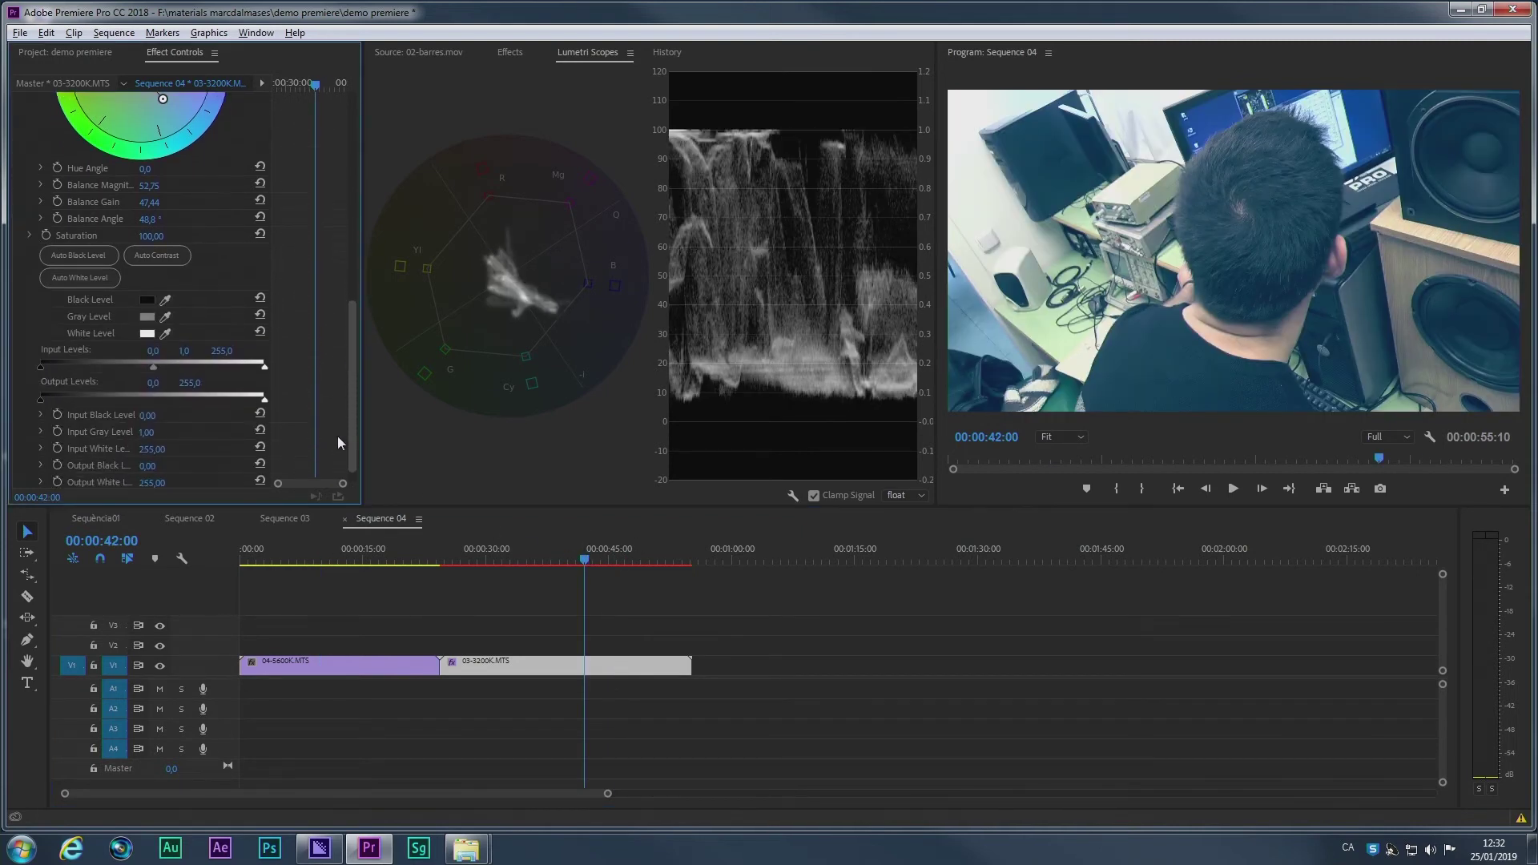
drag(146, 239, 131, 239)
Step: Check the desaturated 03-3200K.MTS between about 45 and 48 seconds against 04-5600K.MTS between about 5 and 11 seconds in the scopes
click(362, 542)
drag(362, 540, 613, 549)
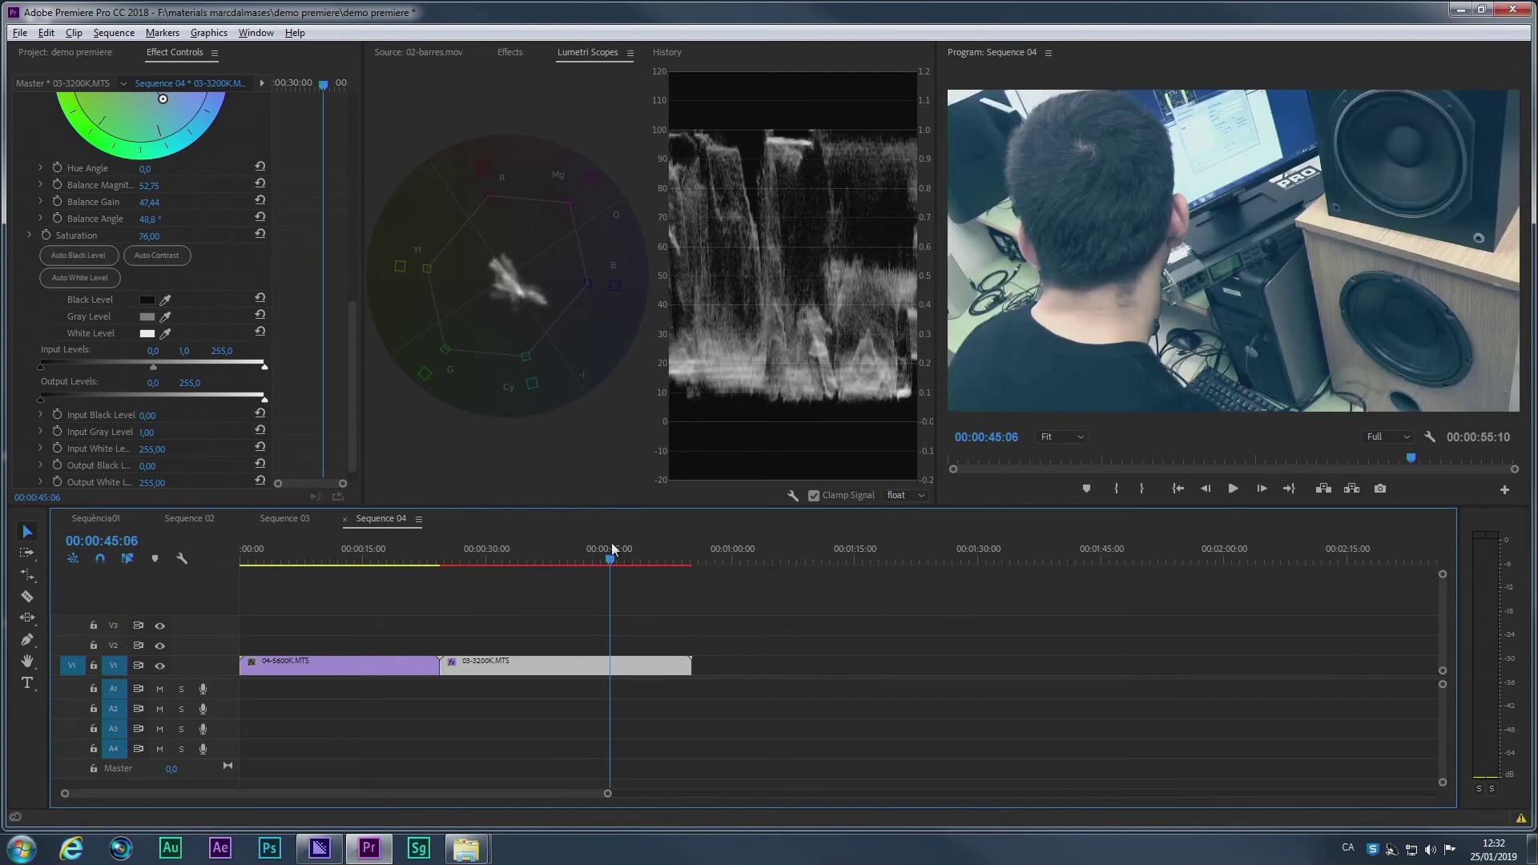
click(332, 553)
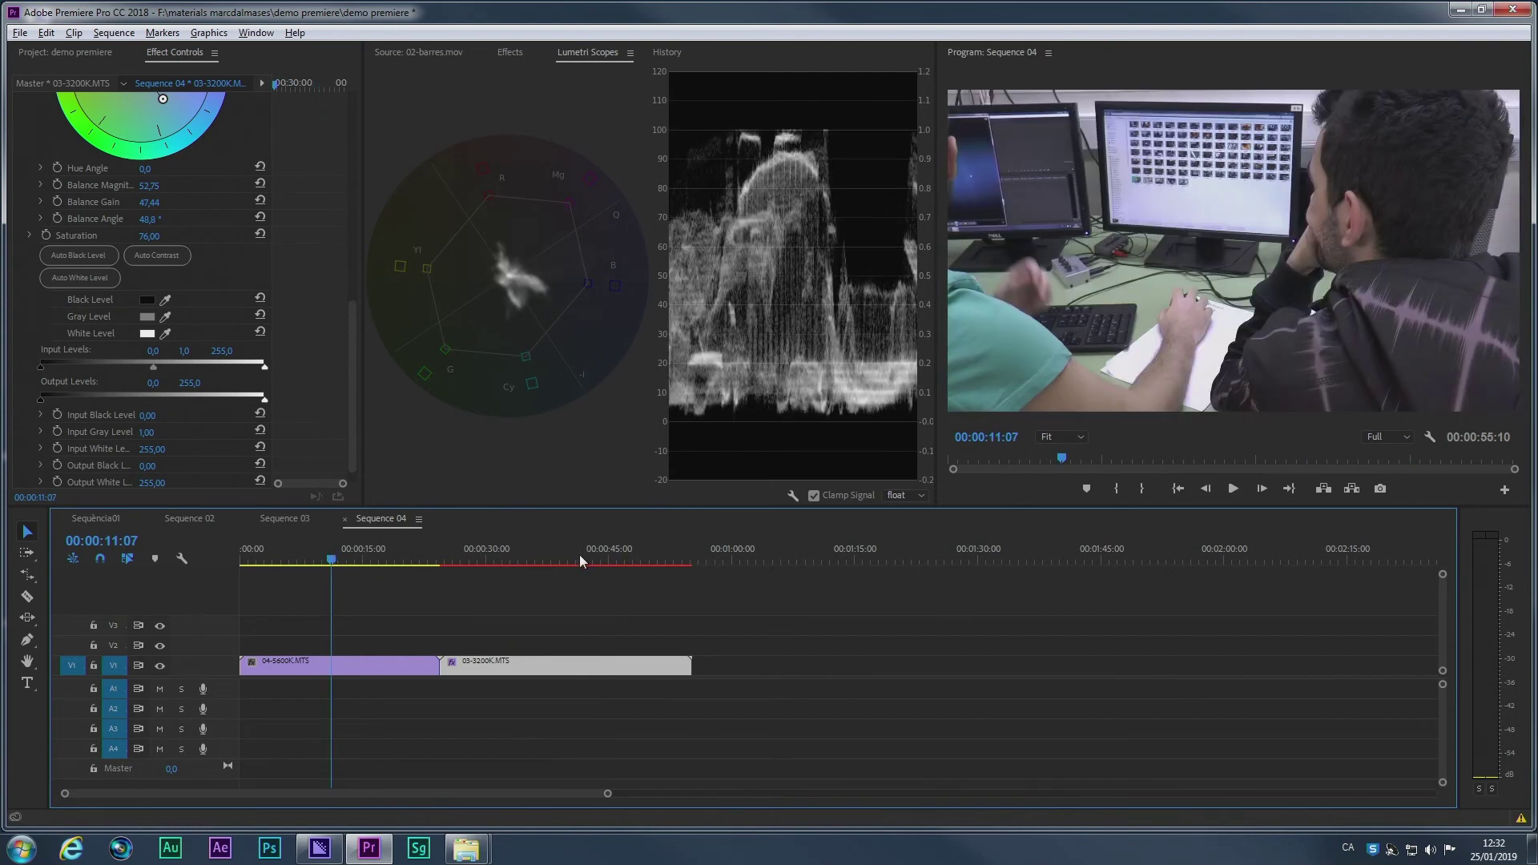
click(613, 551)
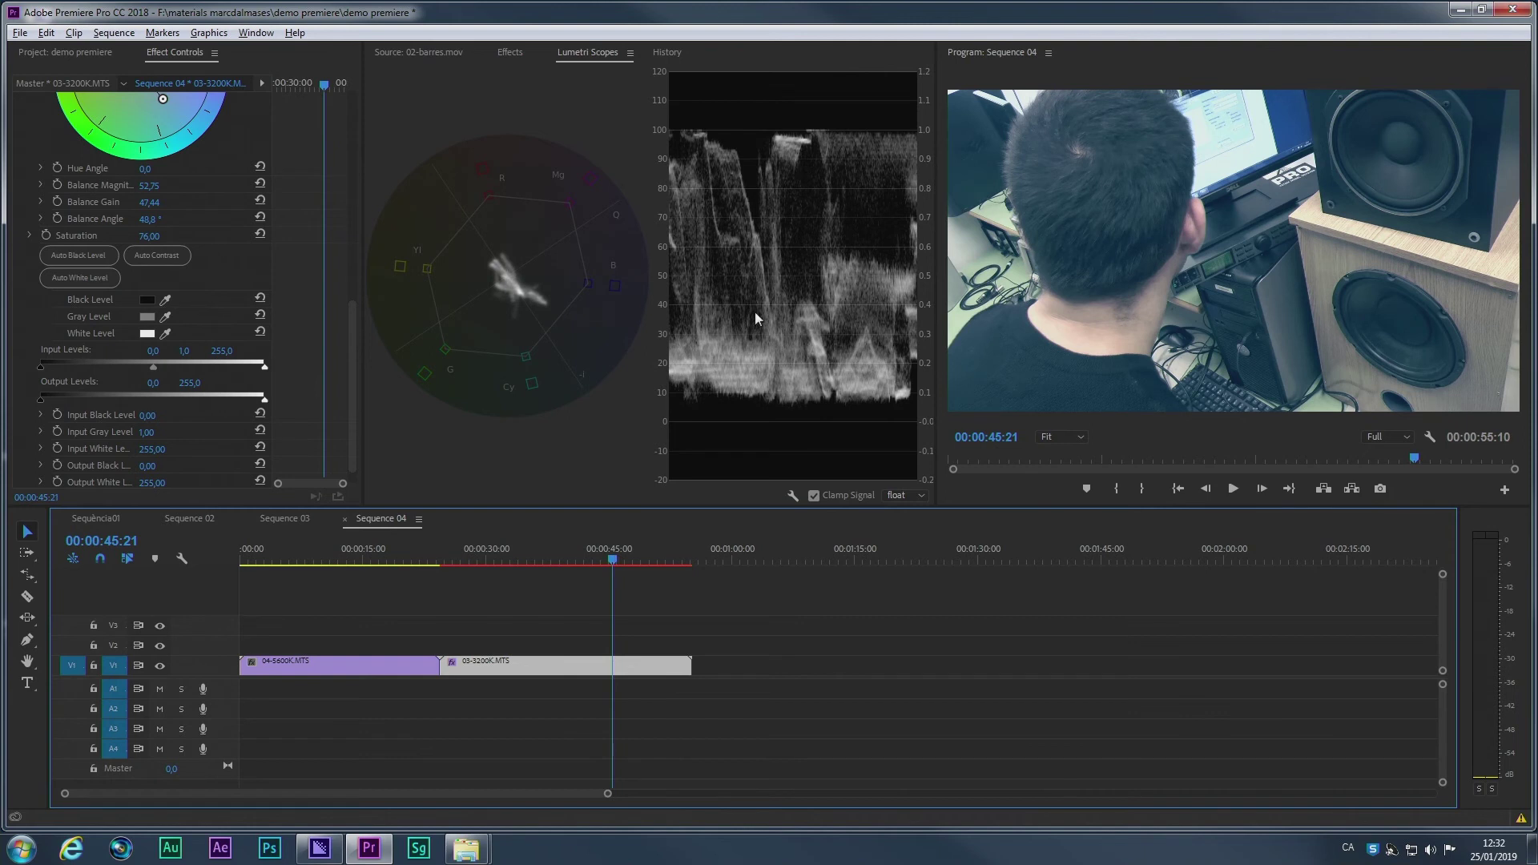
click(284, 553)
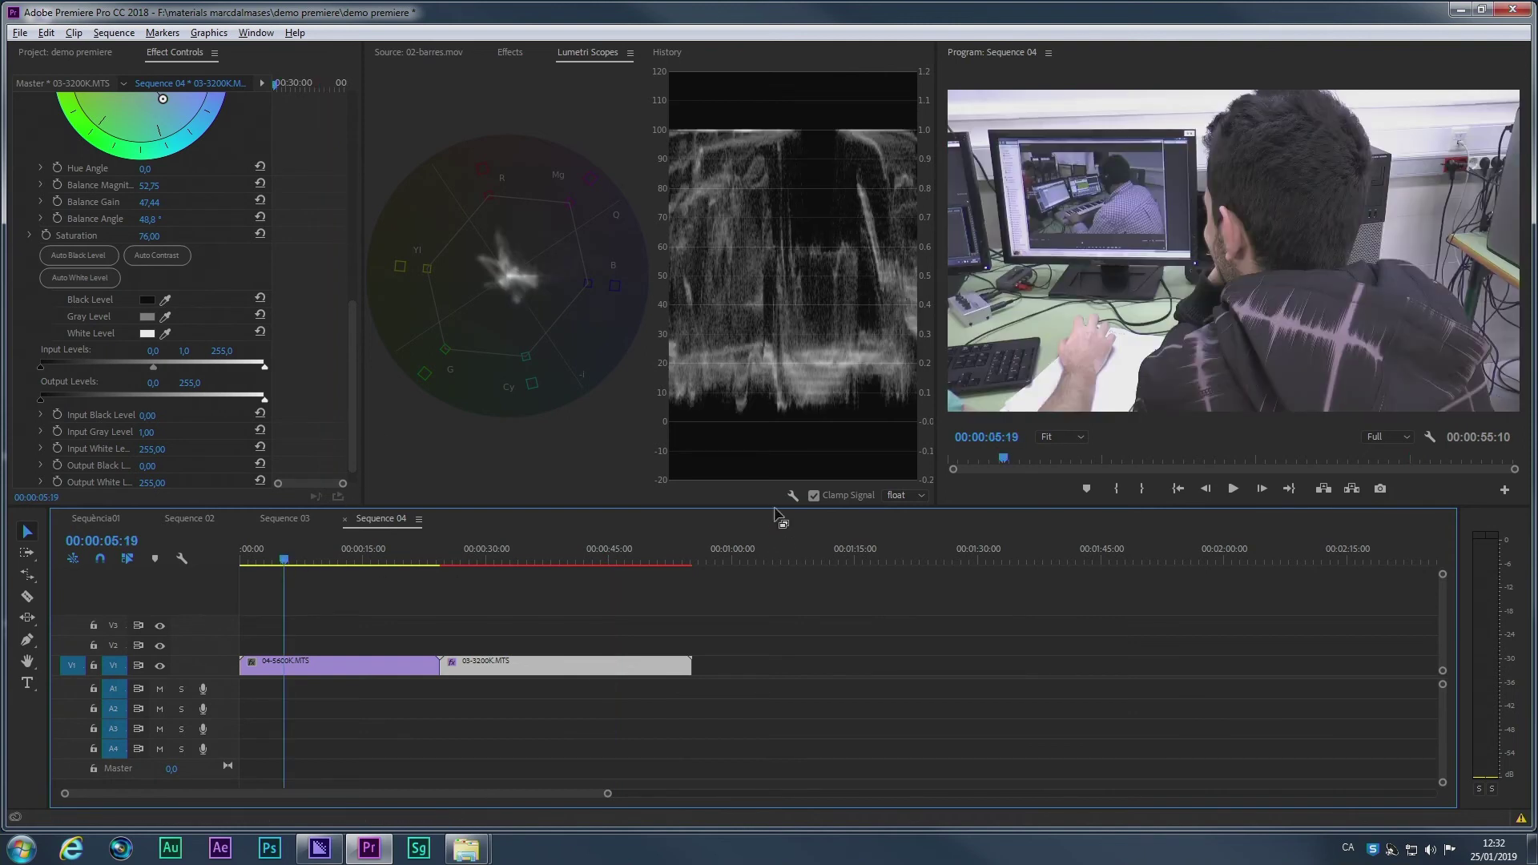
click(639, 552)
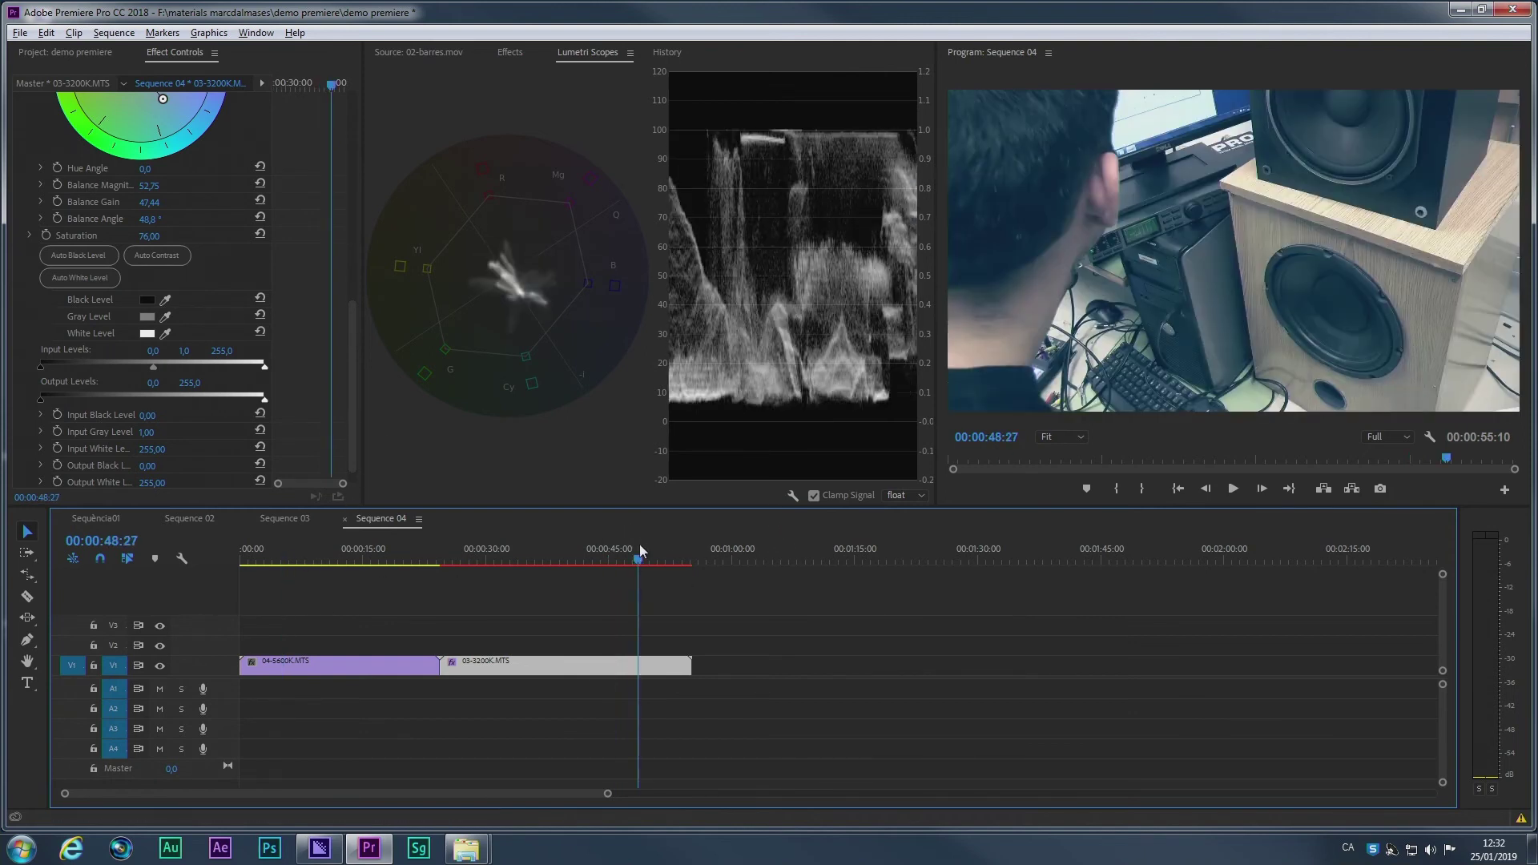
click(290, 554)
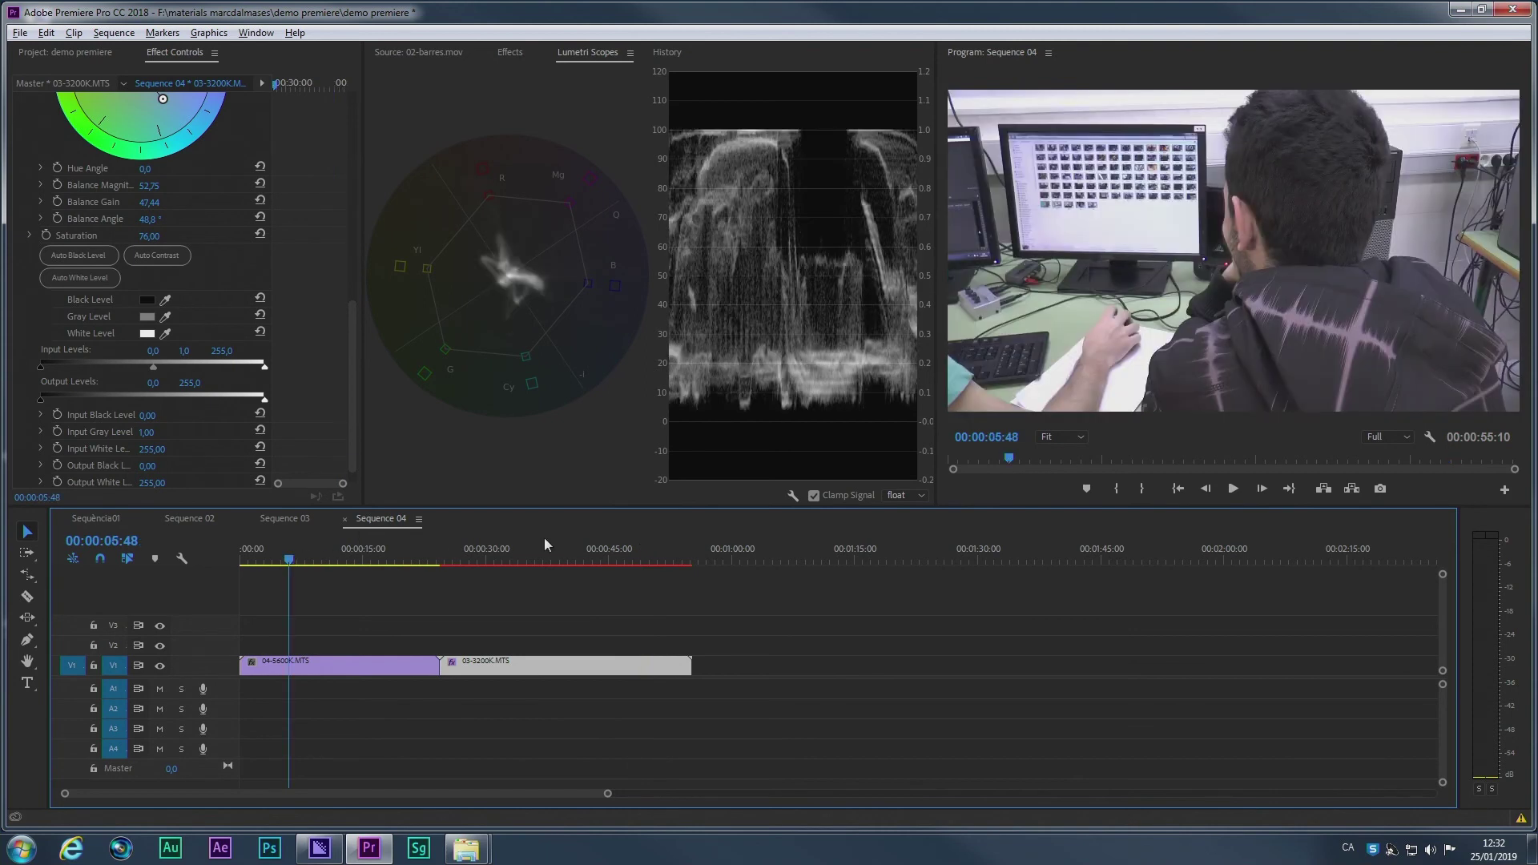
click(628, 550)
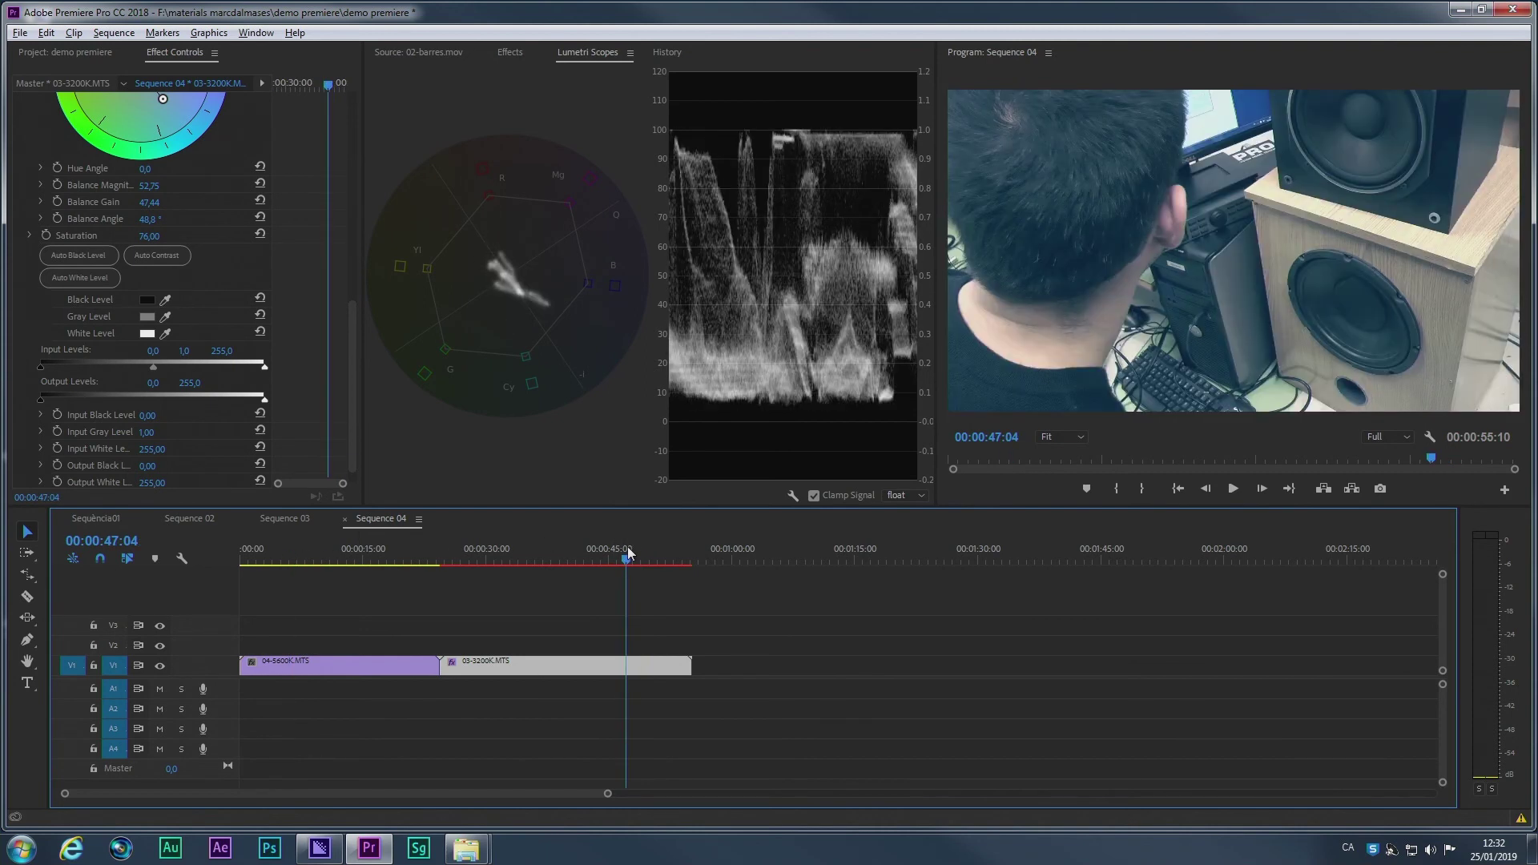
click(289, 549)
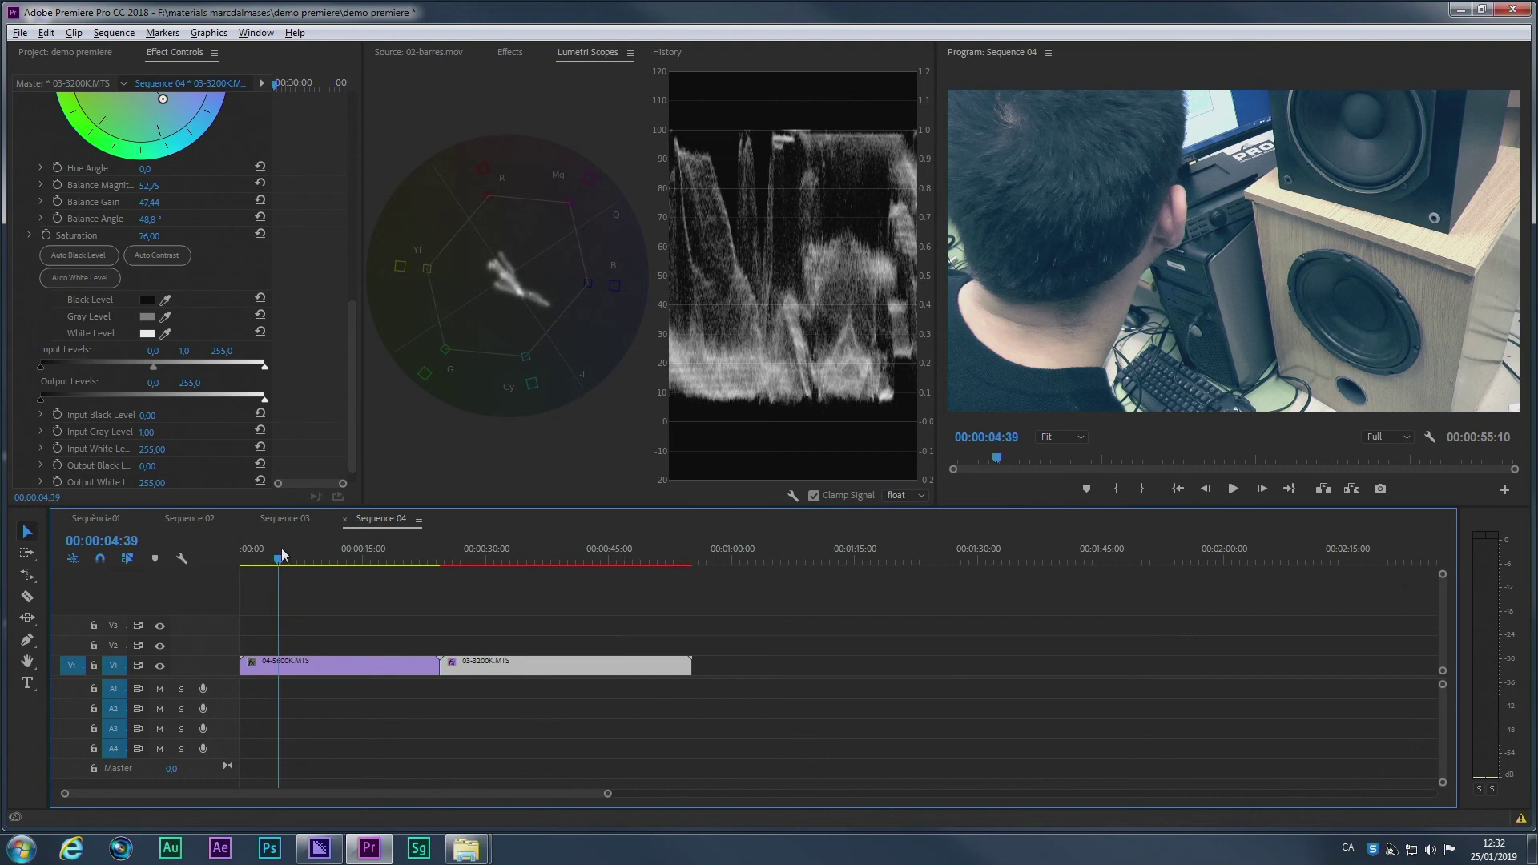
Step: Toggle the Fast Color Corrector off and on at about 28 seconds to compare before and after, and check both clips again
drag(291, 548, 468, 548)
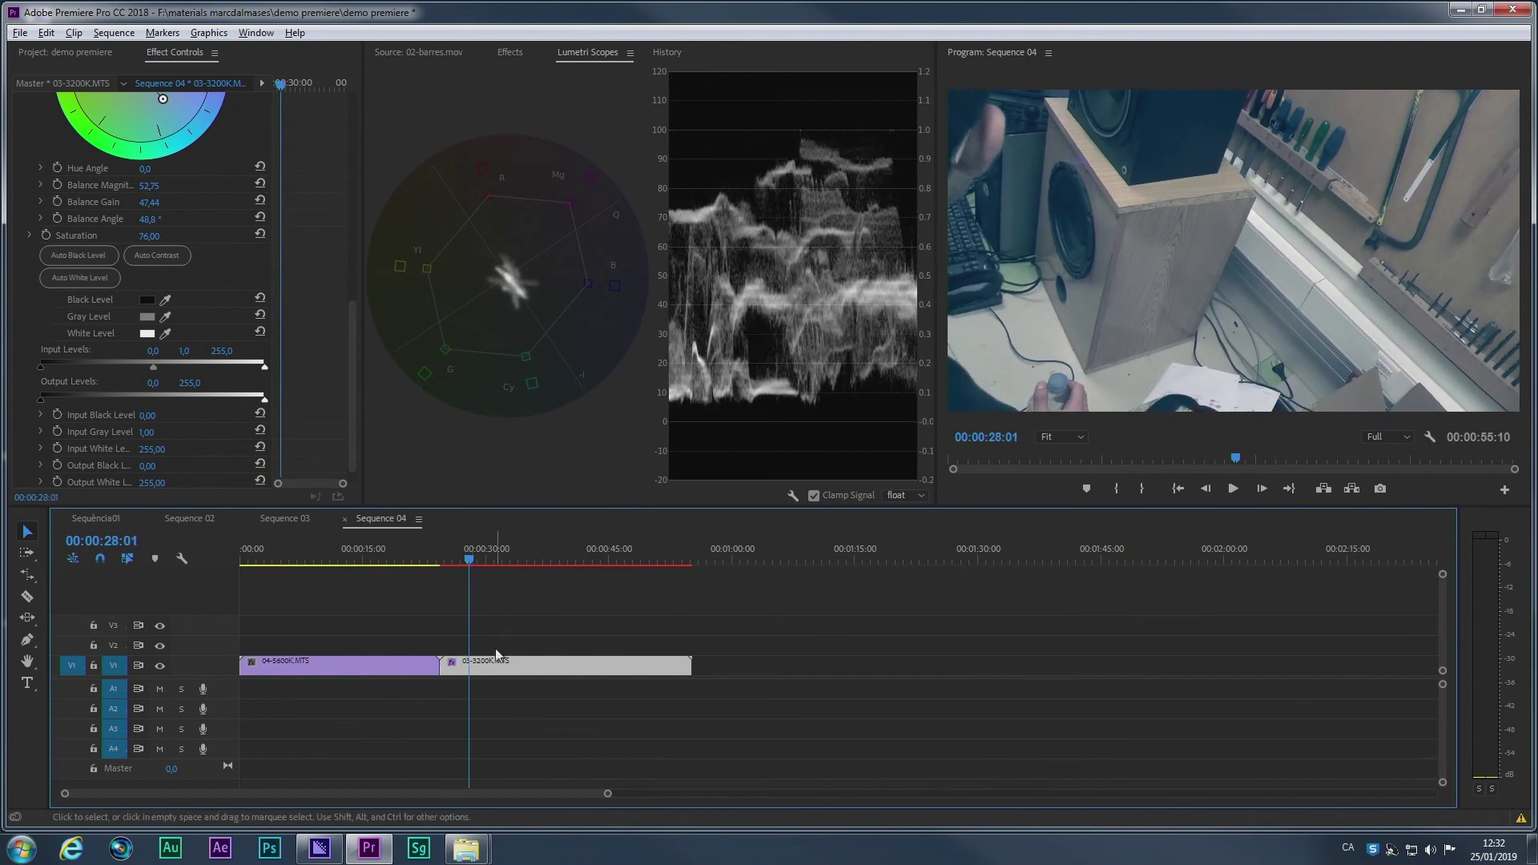
drag(358, 412, 354, 244)
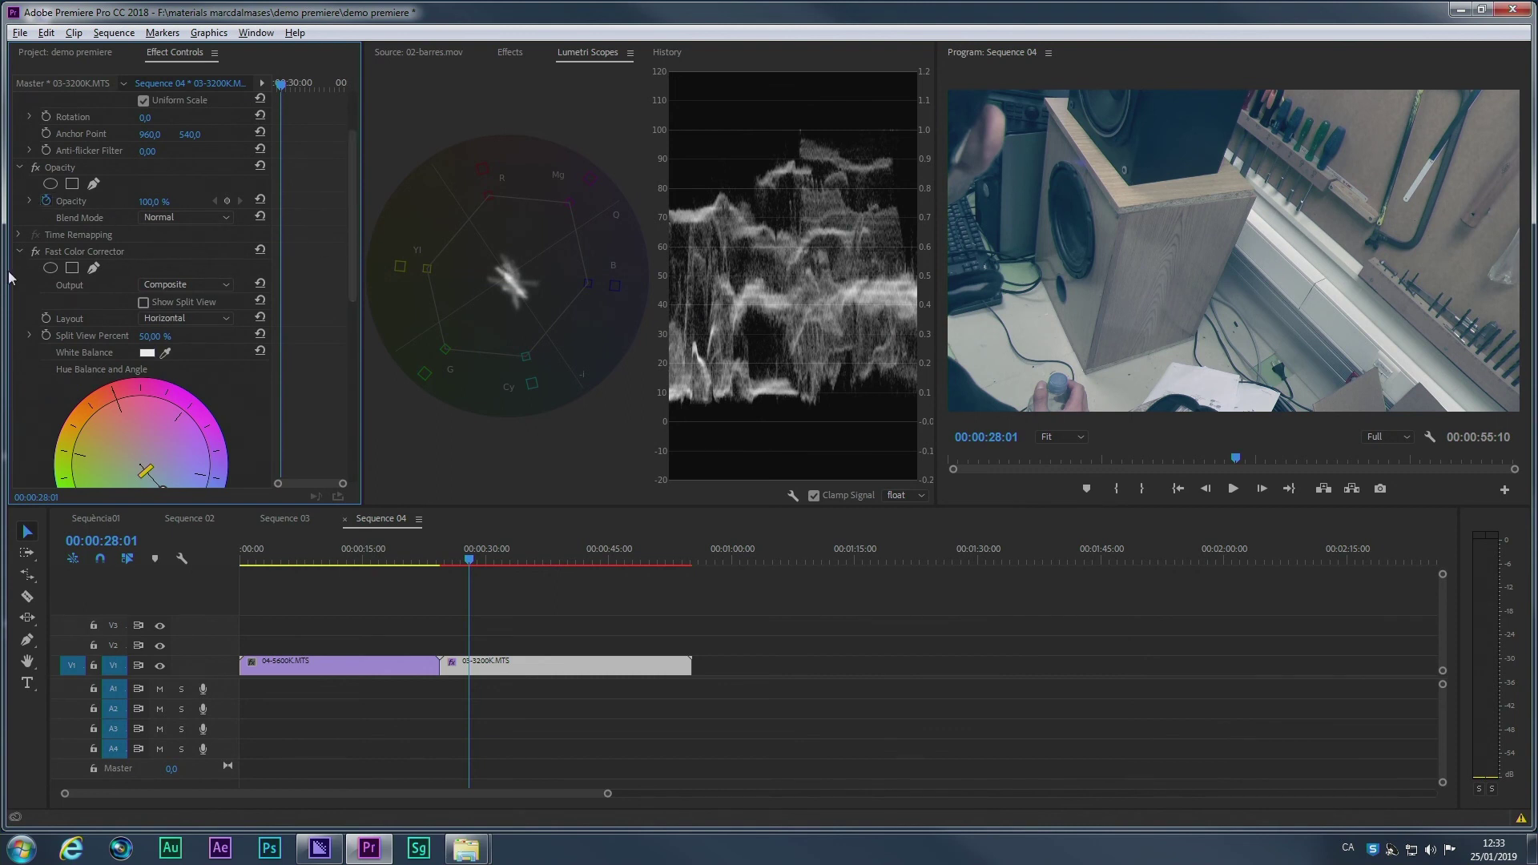
click(34, 252)
click(34, 252)
click(35, 252)
click(35, 252)
click(383, 546)
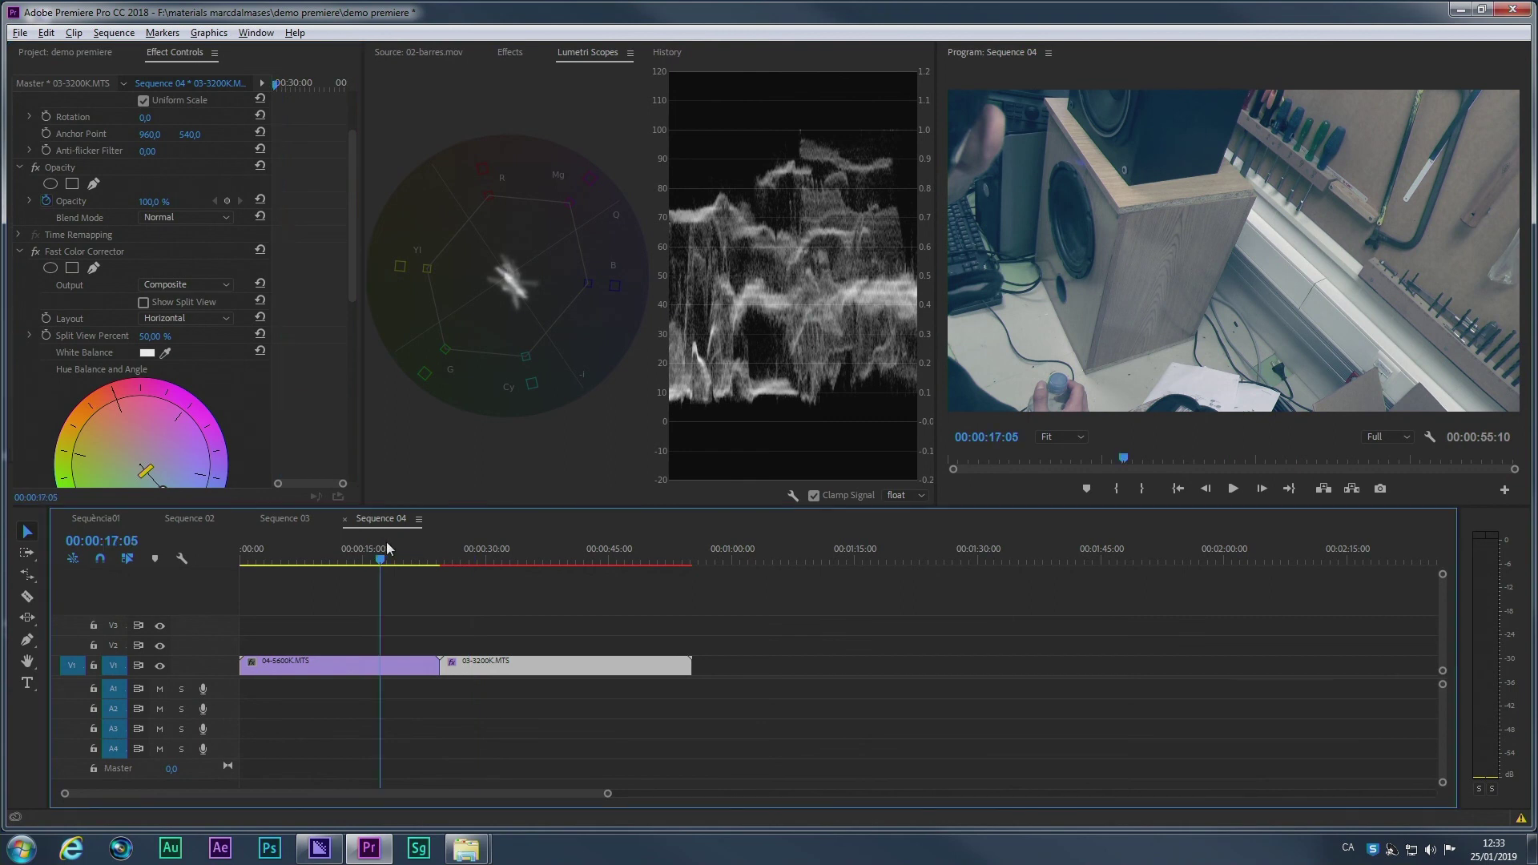
click(506, 547)
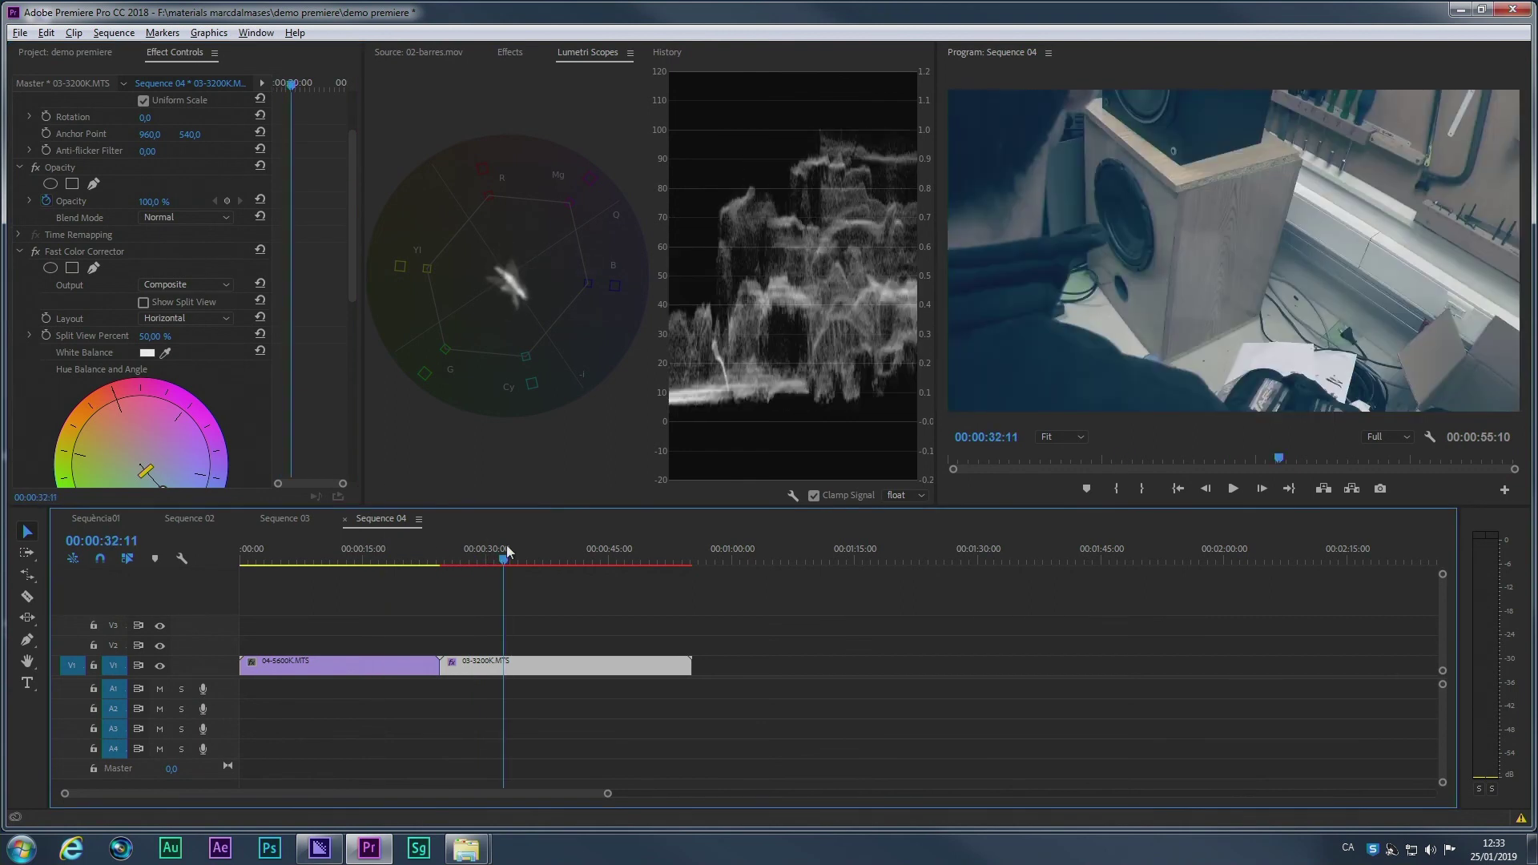